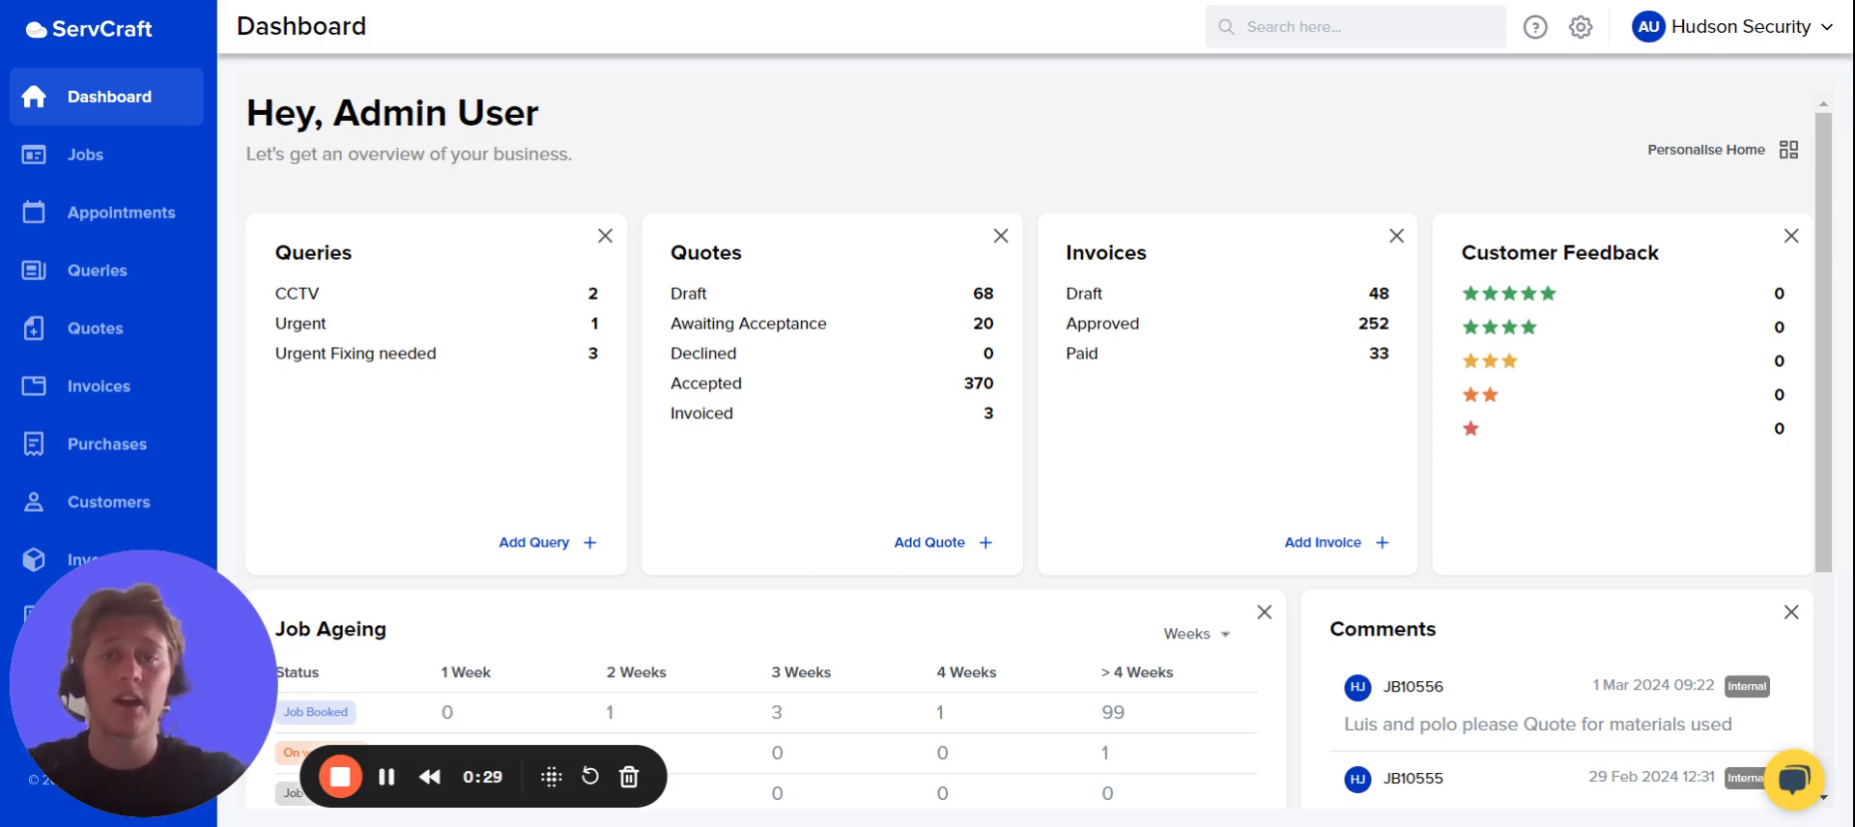
Open the Forms templates list in the company settings.
{"action": "left_click", "coordinate": [1581, 31]}
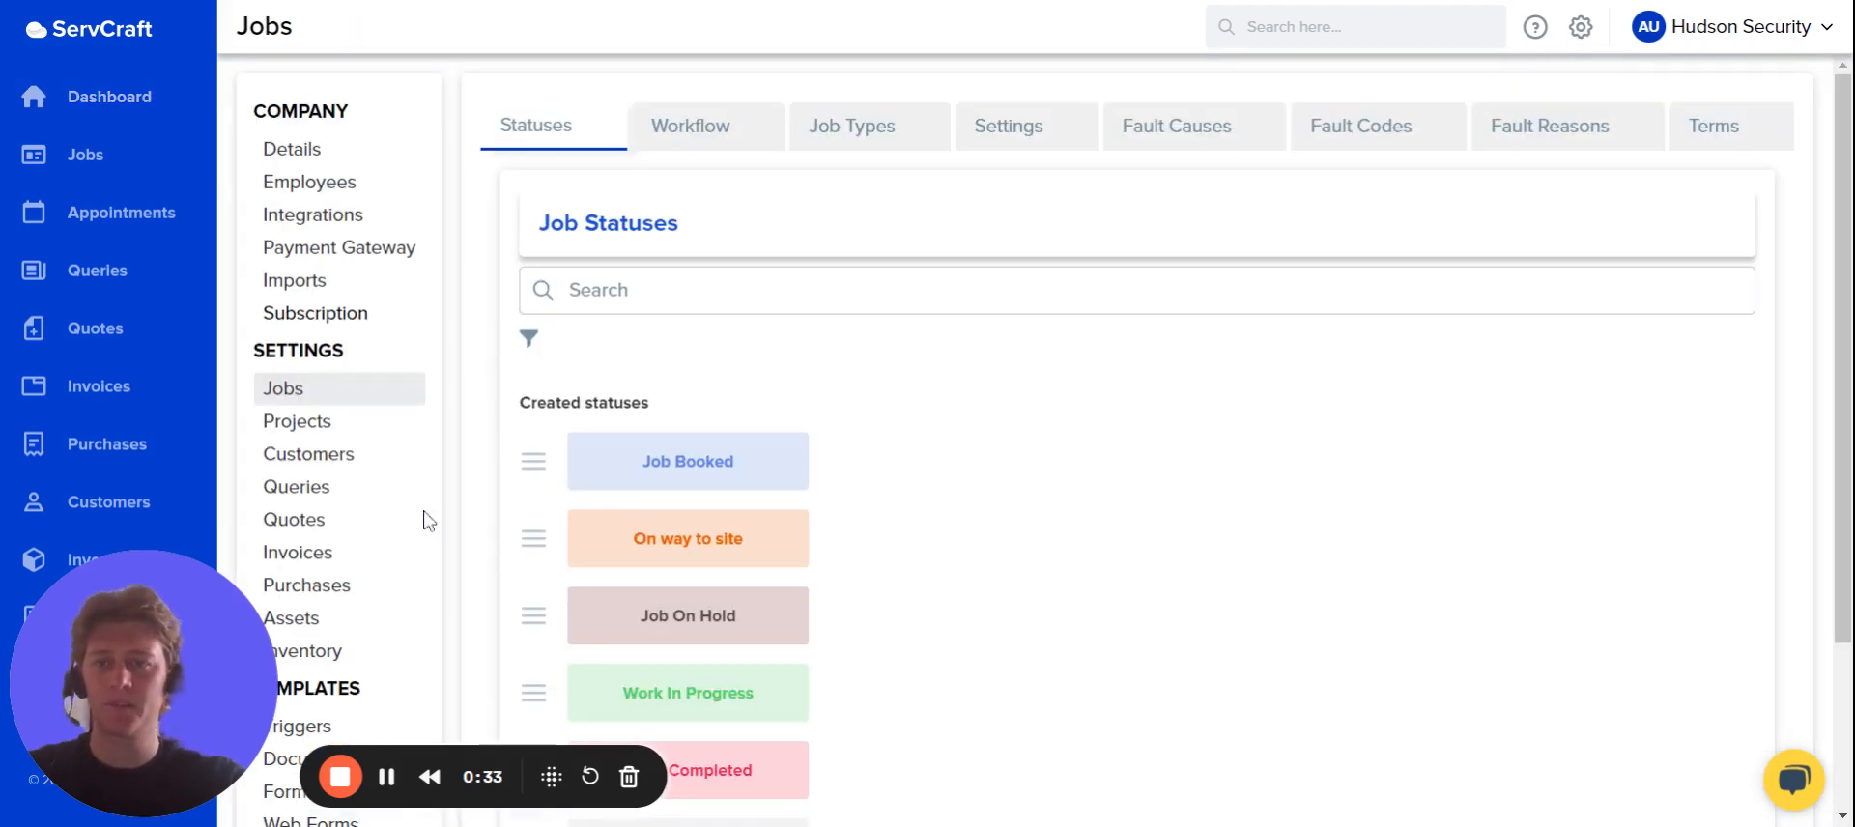
{"action": "scroll", "coordinate": [374, 575], "scroll_direction": "down", "scroll_amount": 1}
{"action": "scroll", "coordinate": [374, 575], "scroll_direction": "down", "scroll_amount": 2}
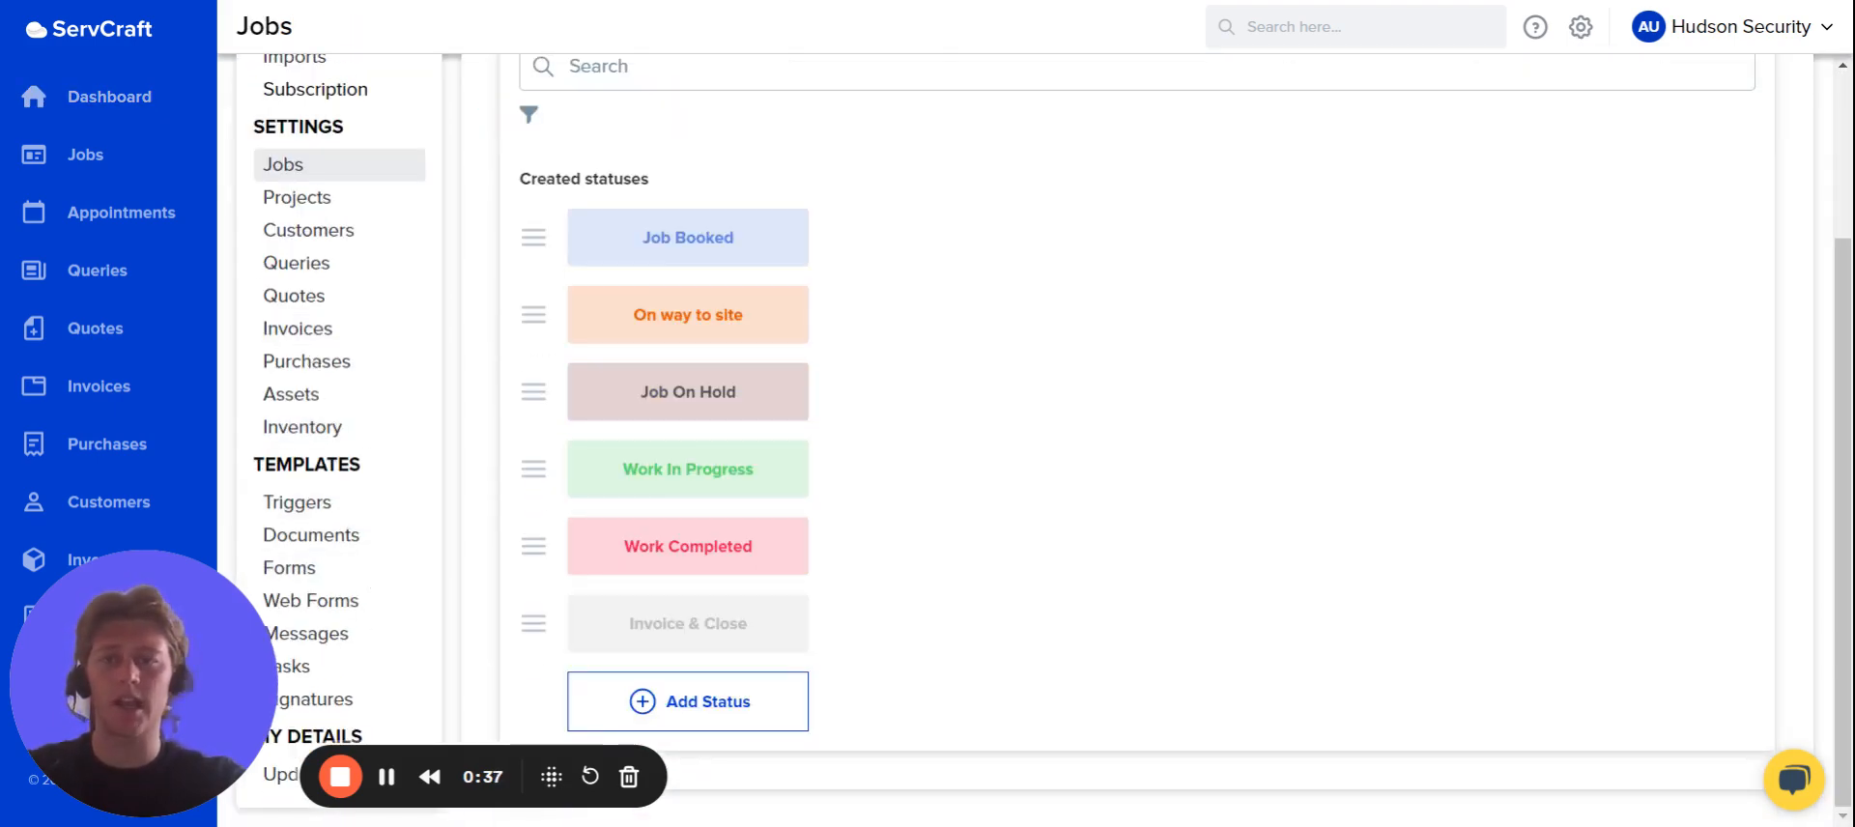
{"action": "left_click", "coordinate": [324, 570]}
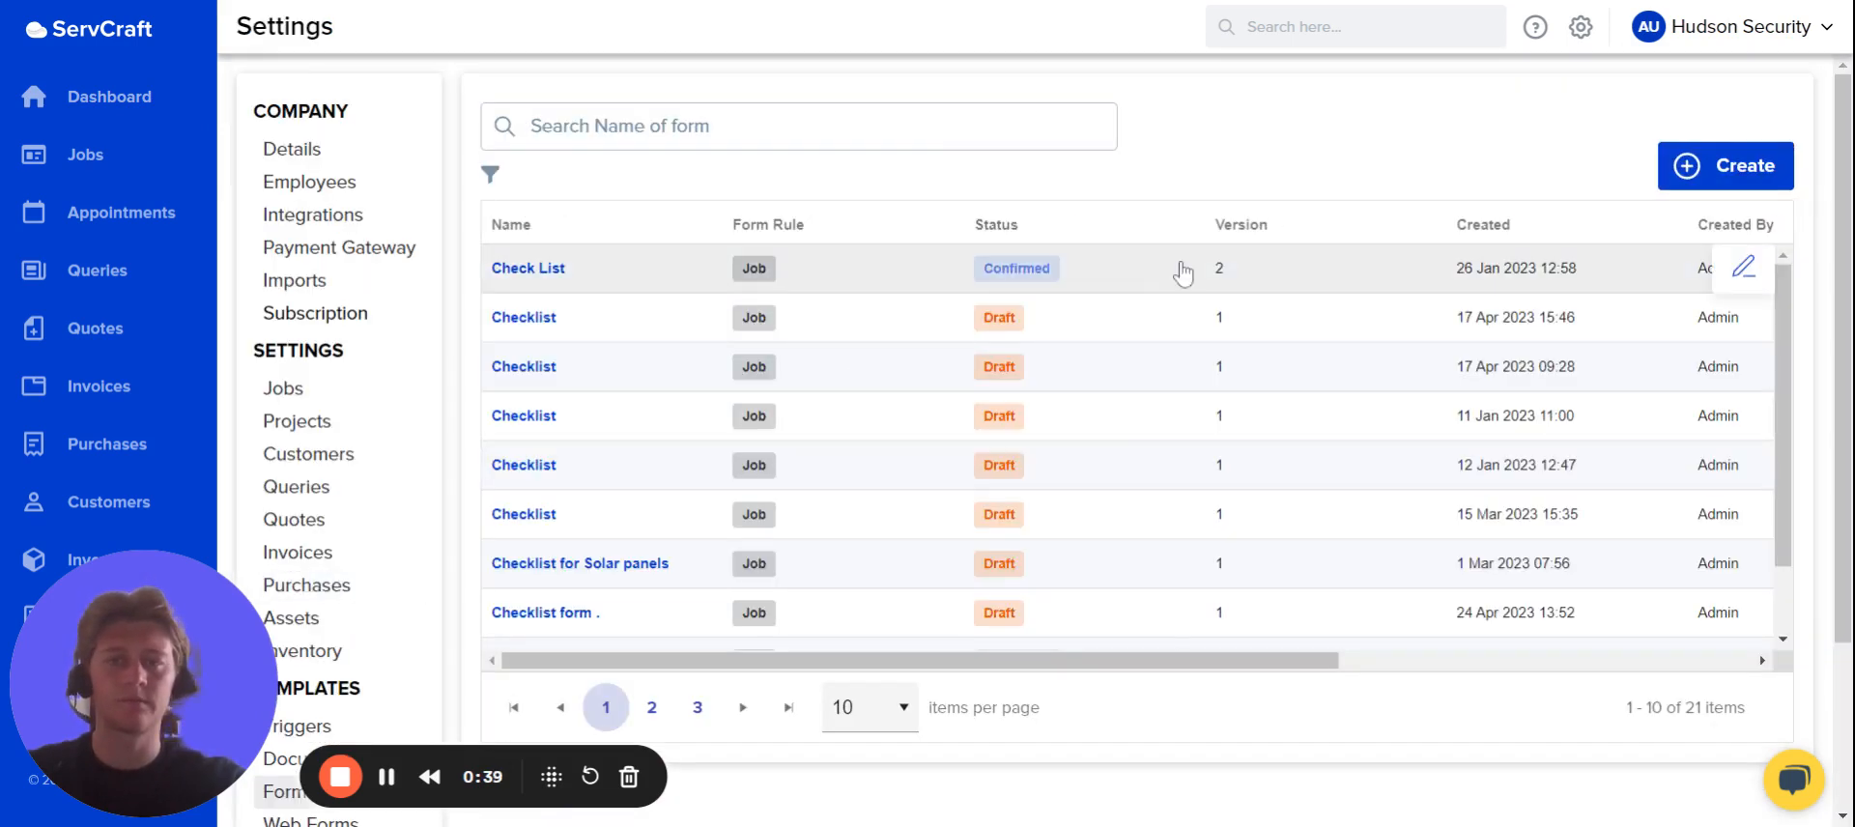
Start a new form named "Maintenance Form" and link it to Job.
{"action": "left_click", "coordinate": [1718, 166]}
{"action": "left_click", "coordinate": [966, 365]}
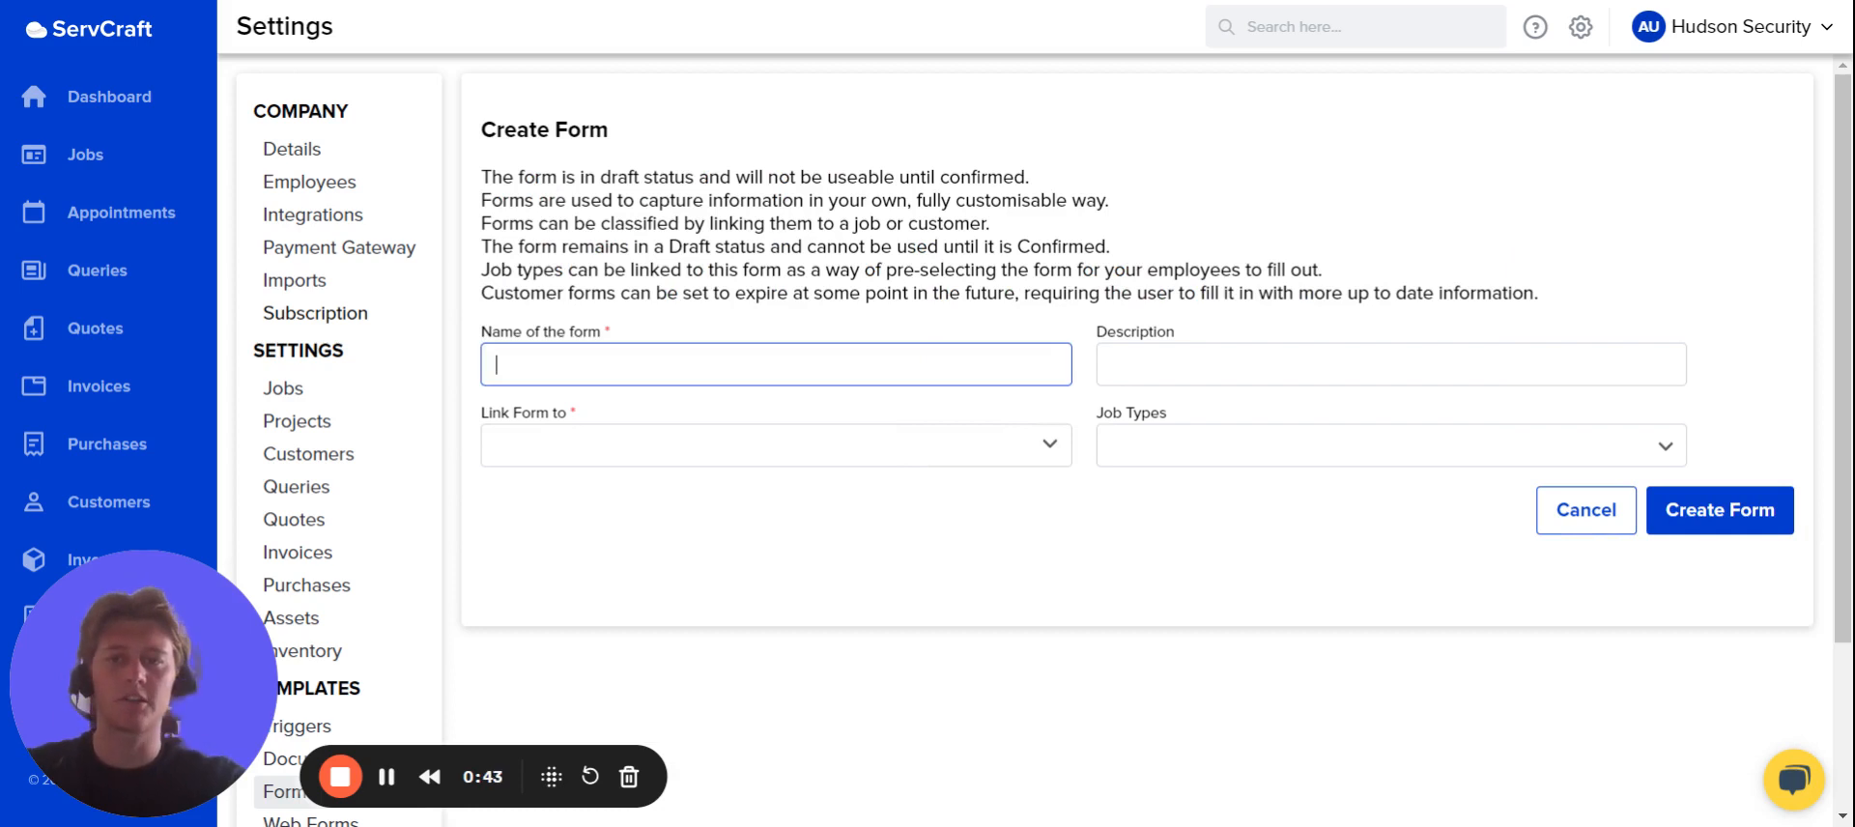
{"action": "type", "text": "Ma"}
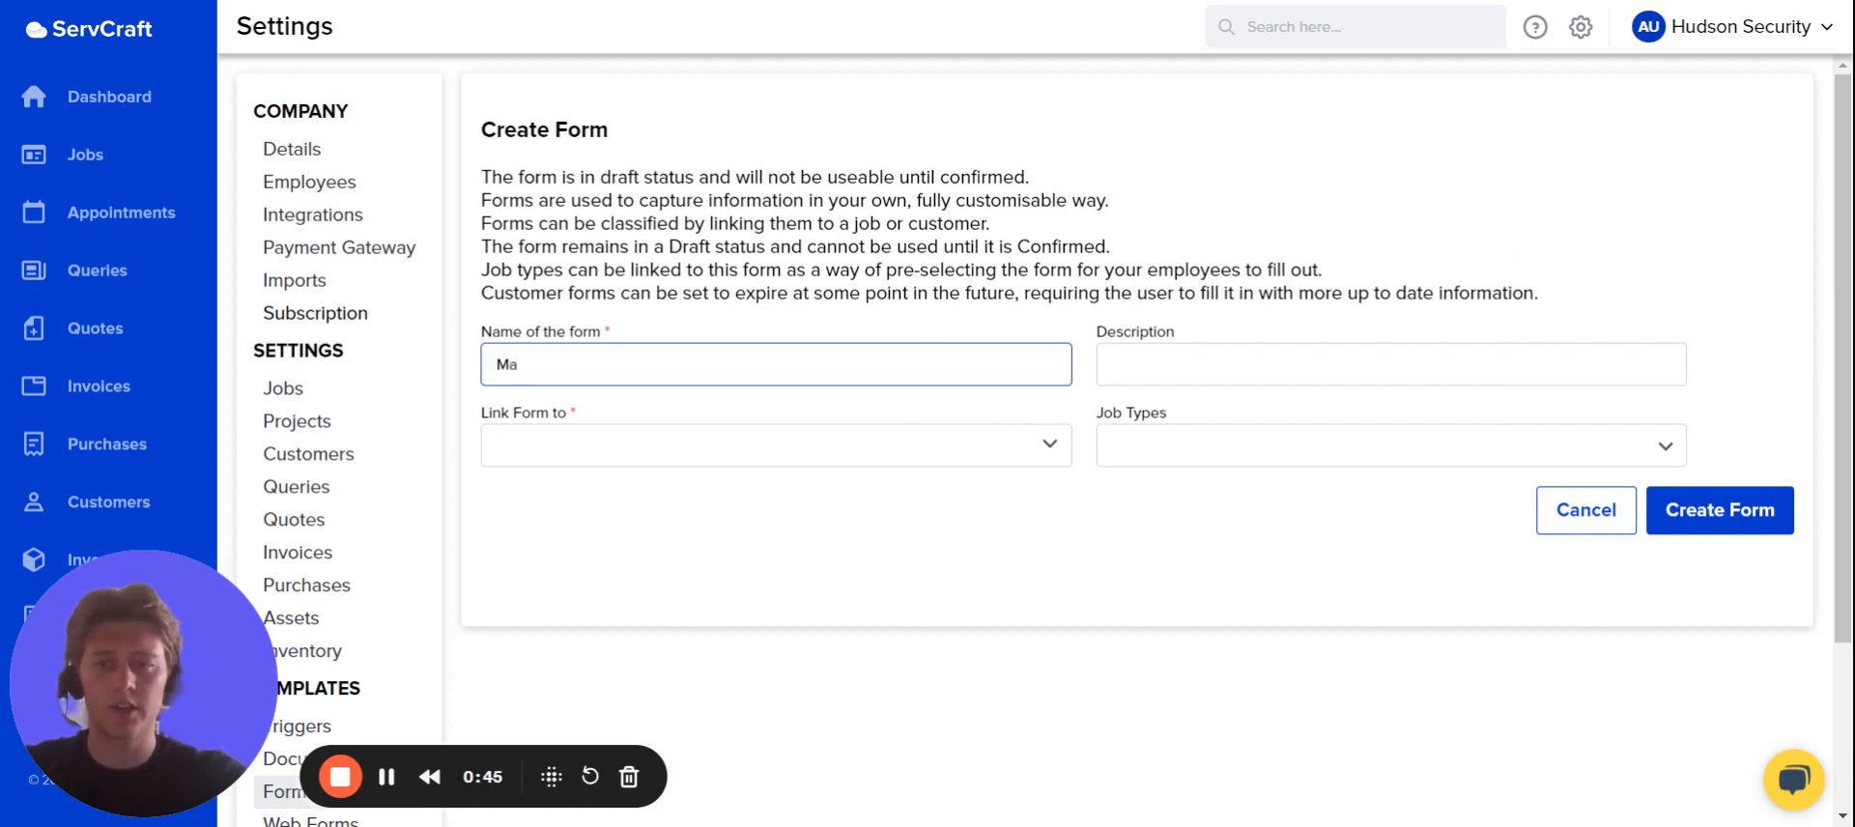
{"action": "type", "text": "intena"}
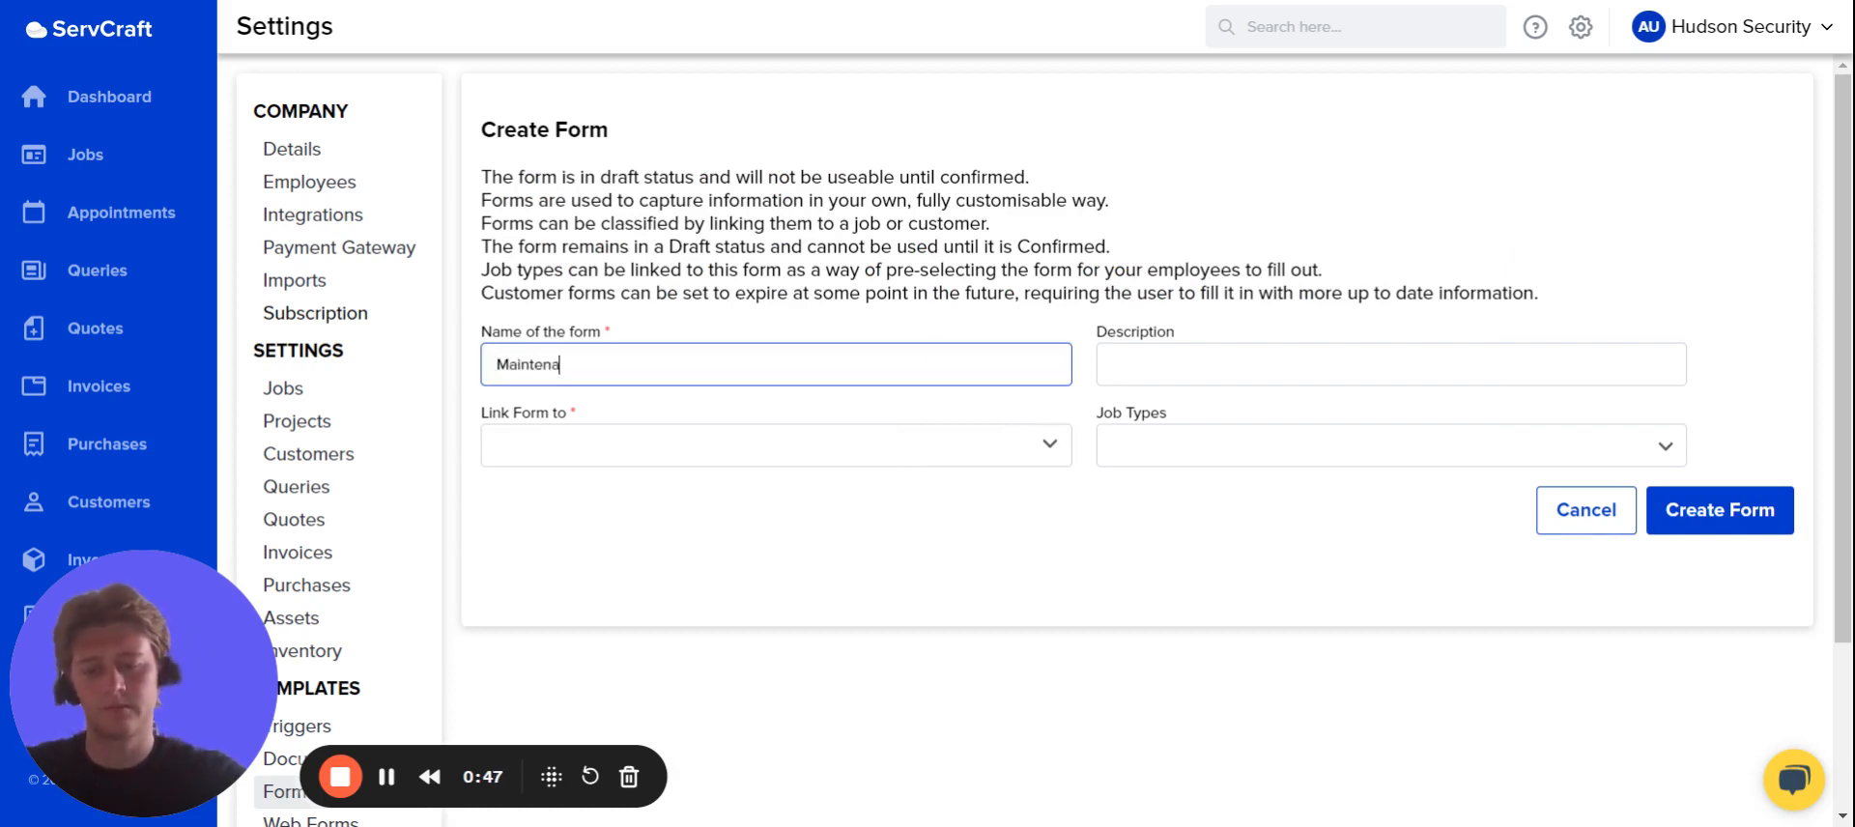
{"action": "type", "text": "nce Form"}
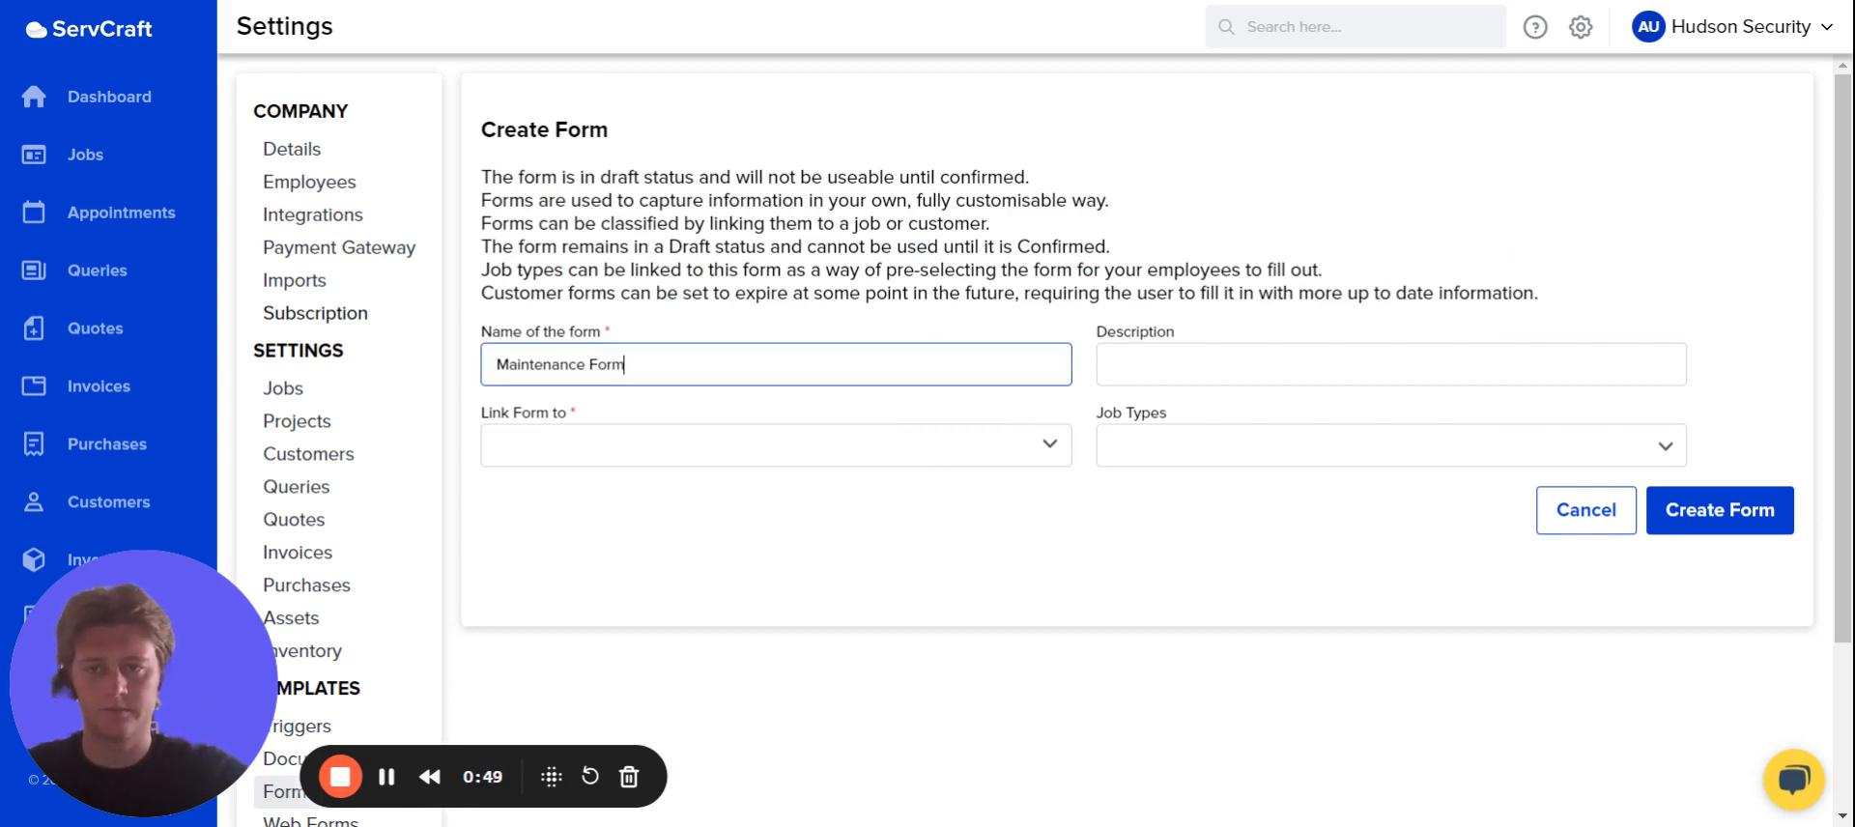
{"action": "left_click", "coordinate": [798, 452]}
{"action": "left_click", "coordinate": [731, 541]}
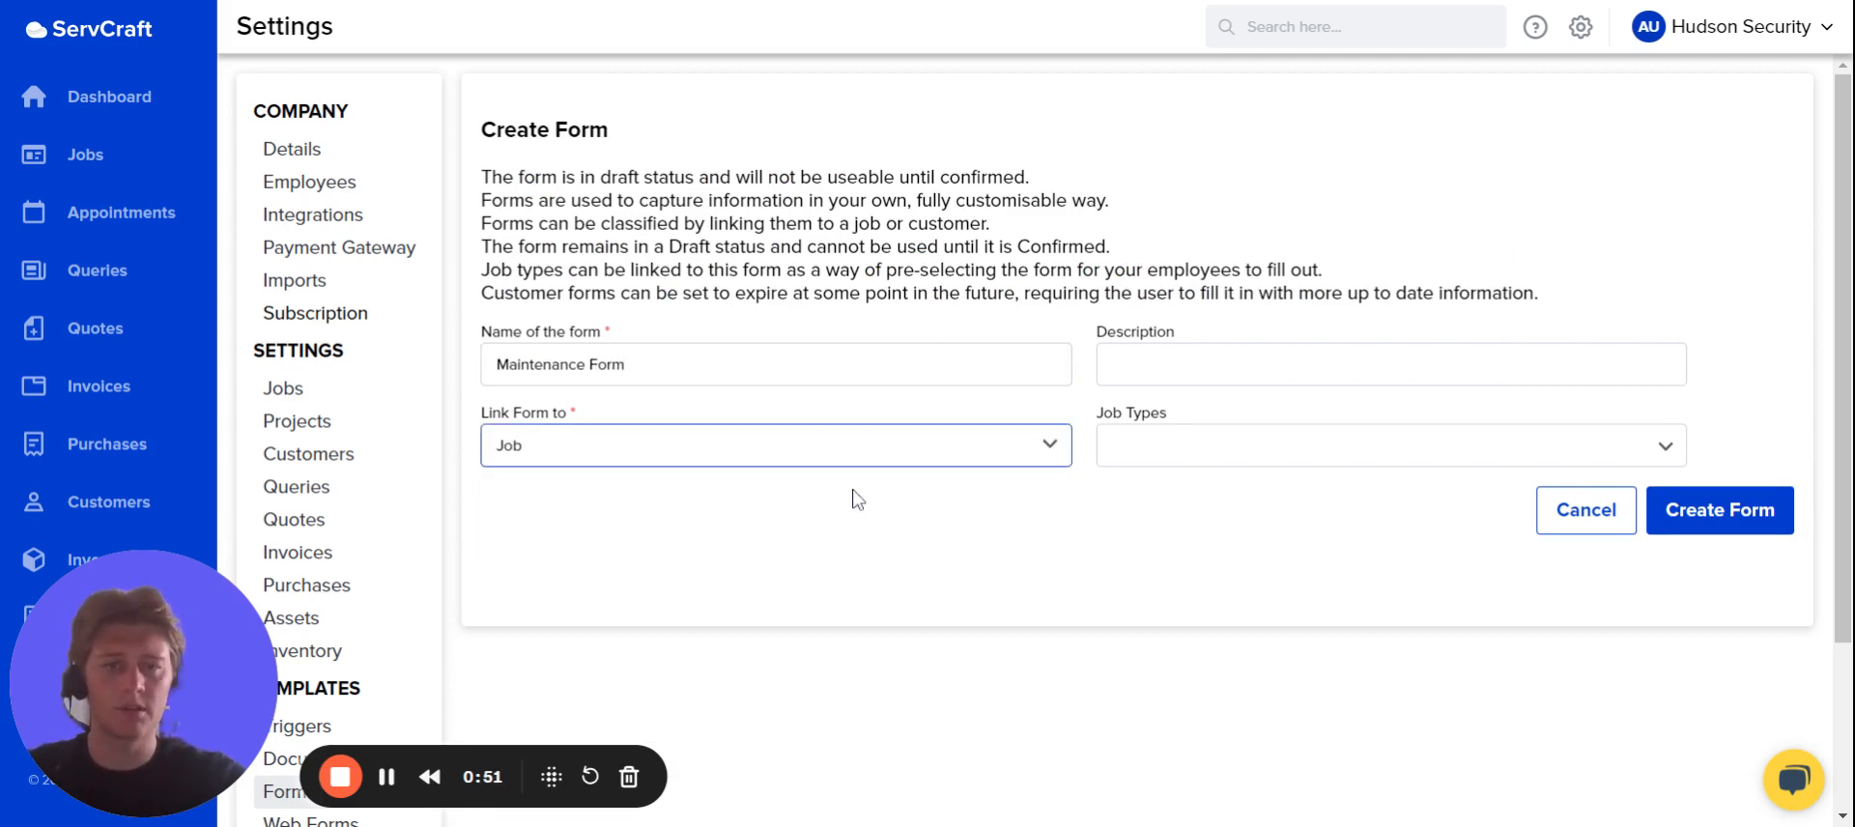
Assign the job types Installation, Installation of Geyser and Points, and create the form.
{"action": "left_click", "coordinate": [1234, 454]}
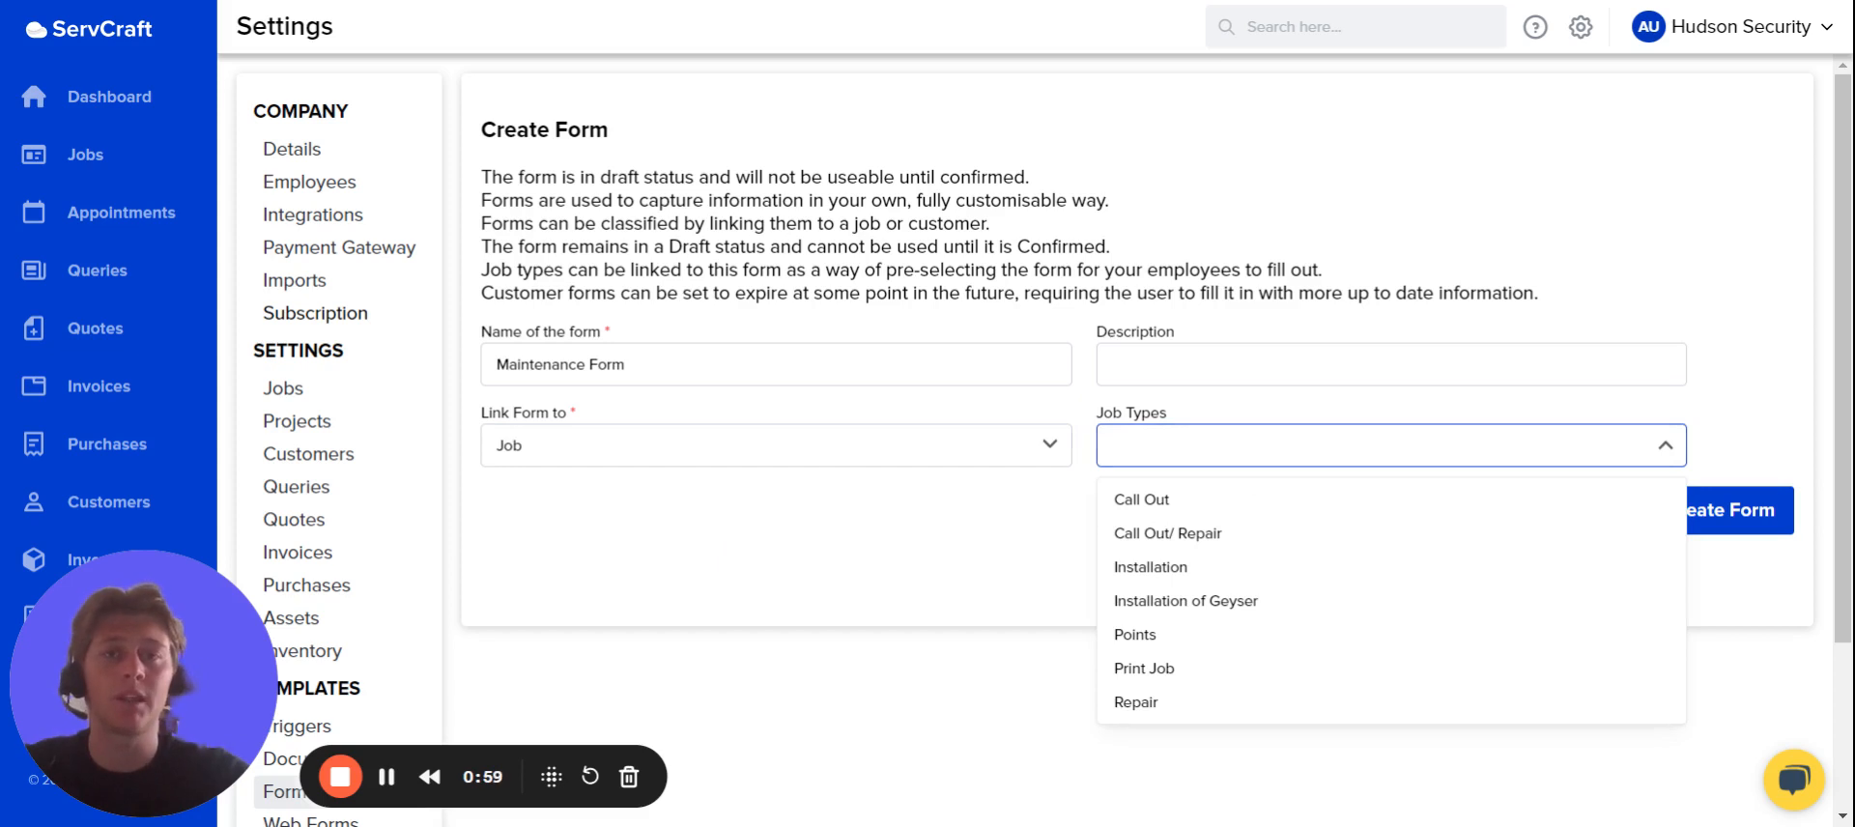
{"action": "left_click", "coordinate": [1185, 633]}
{"action": "left_click", "coordinate": [1177, 607]}
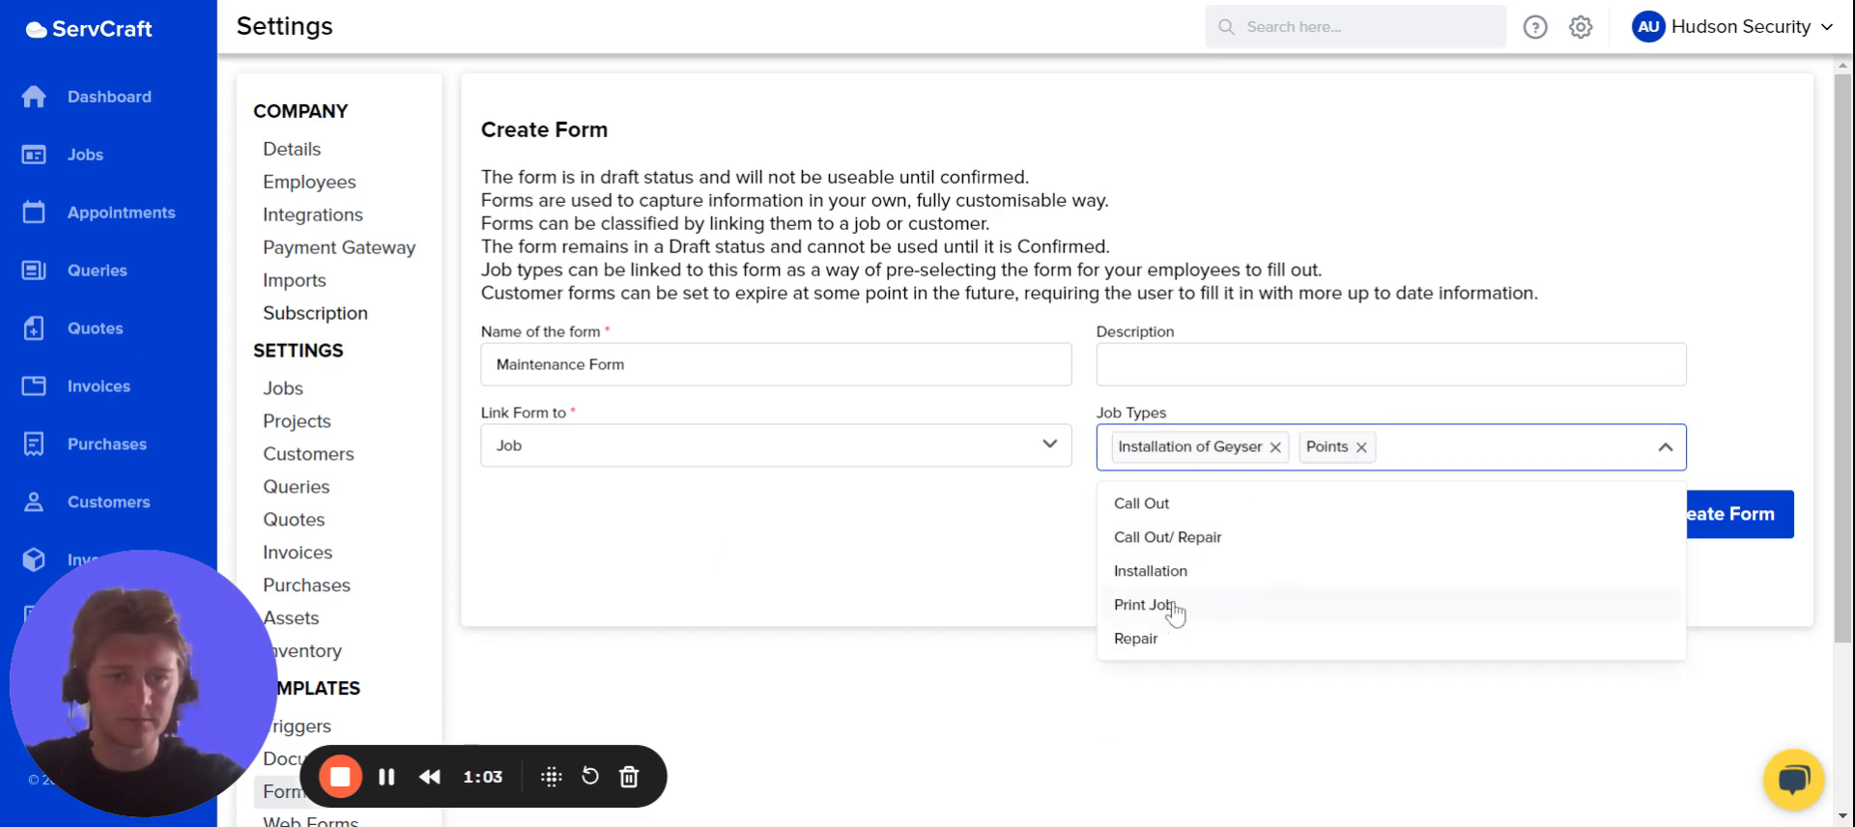
{"action": "left_click", "coordinate": [1174, 586]}
{"action": "left_click", "coordinate": [831, 488]}
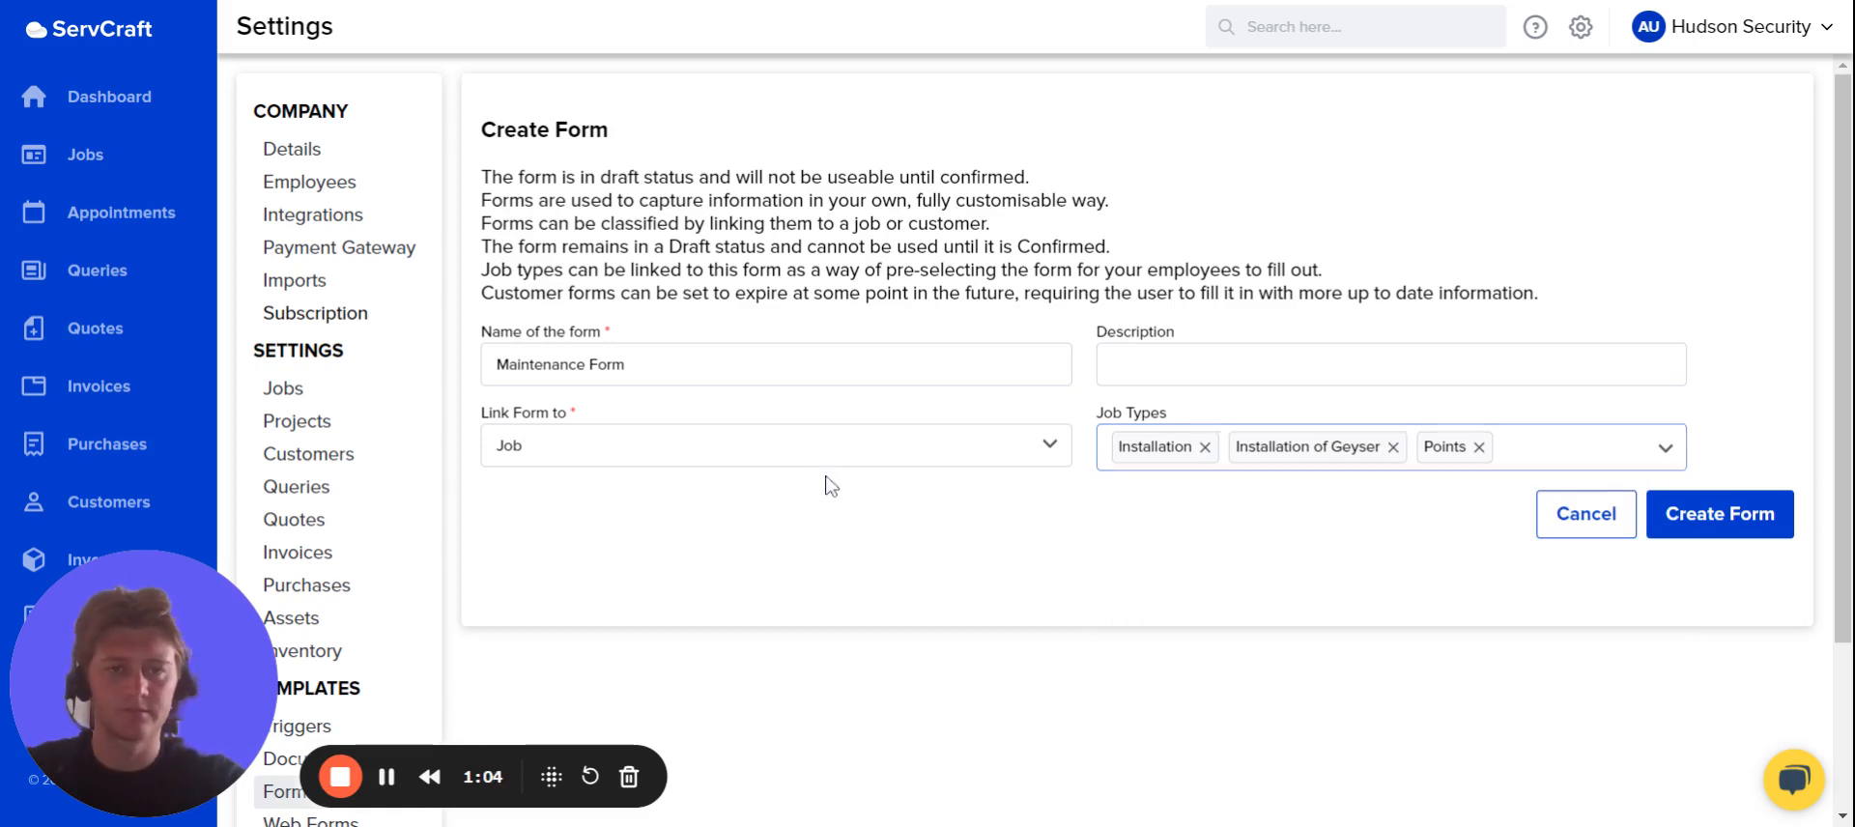
{"action": "left_click", "coordinate": [1726, 536]}
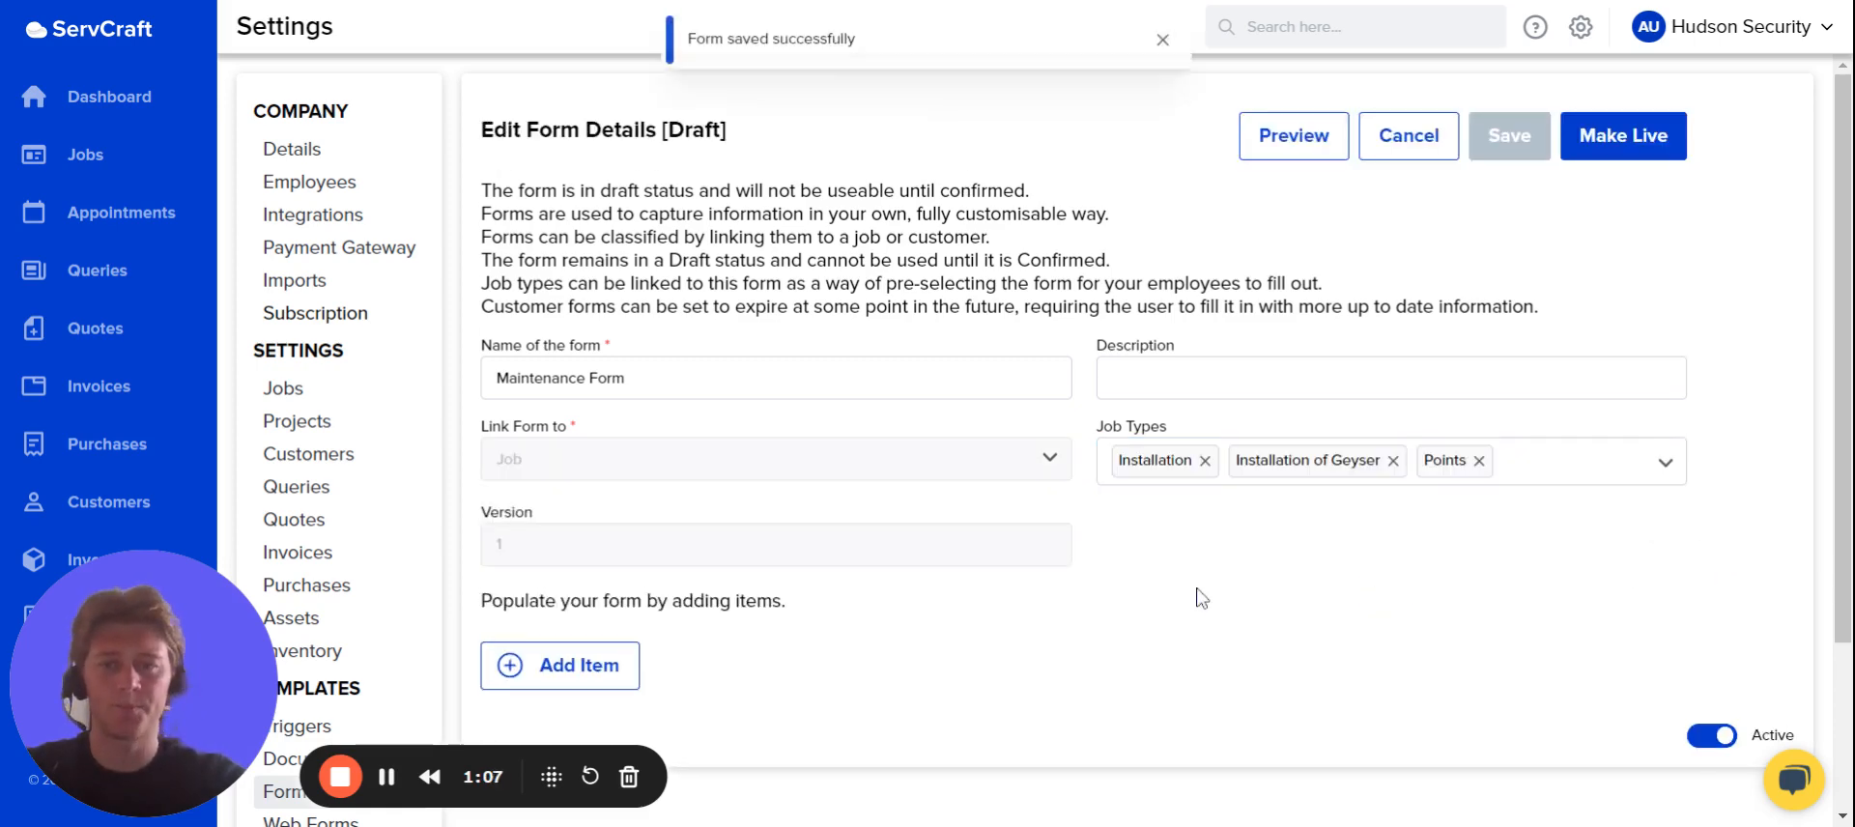
Start a new form item and create a section with the heading "Maintenance List" for it.
{"action": "scroll", "coordinate": [1201, 597], "scroll_direction": "down", "scroll_amount": 2}
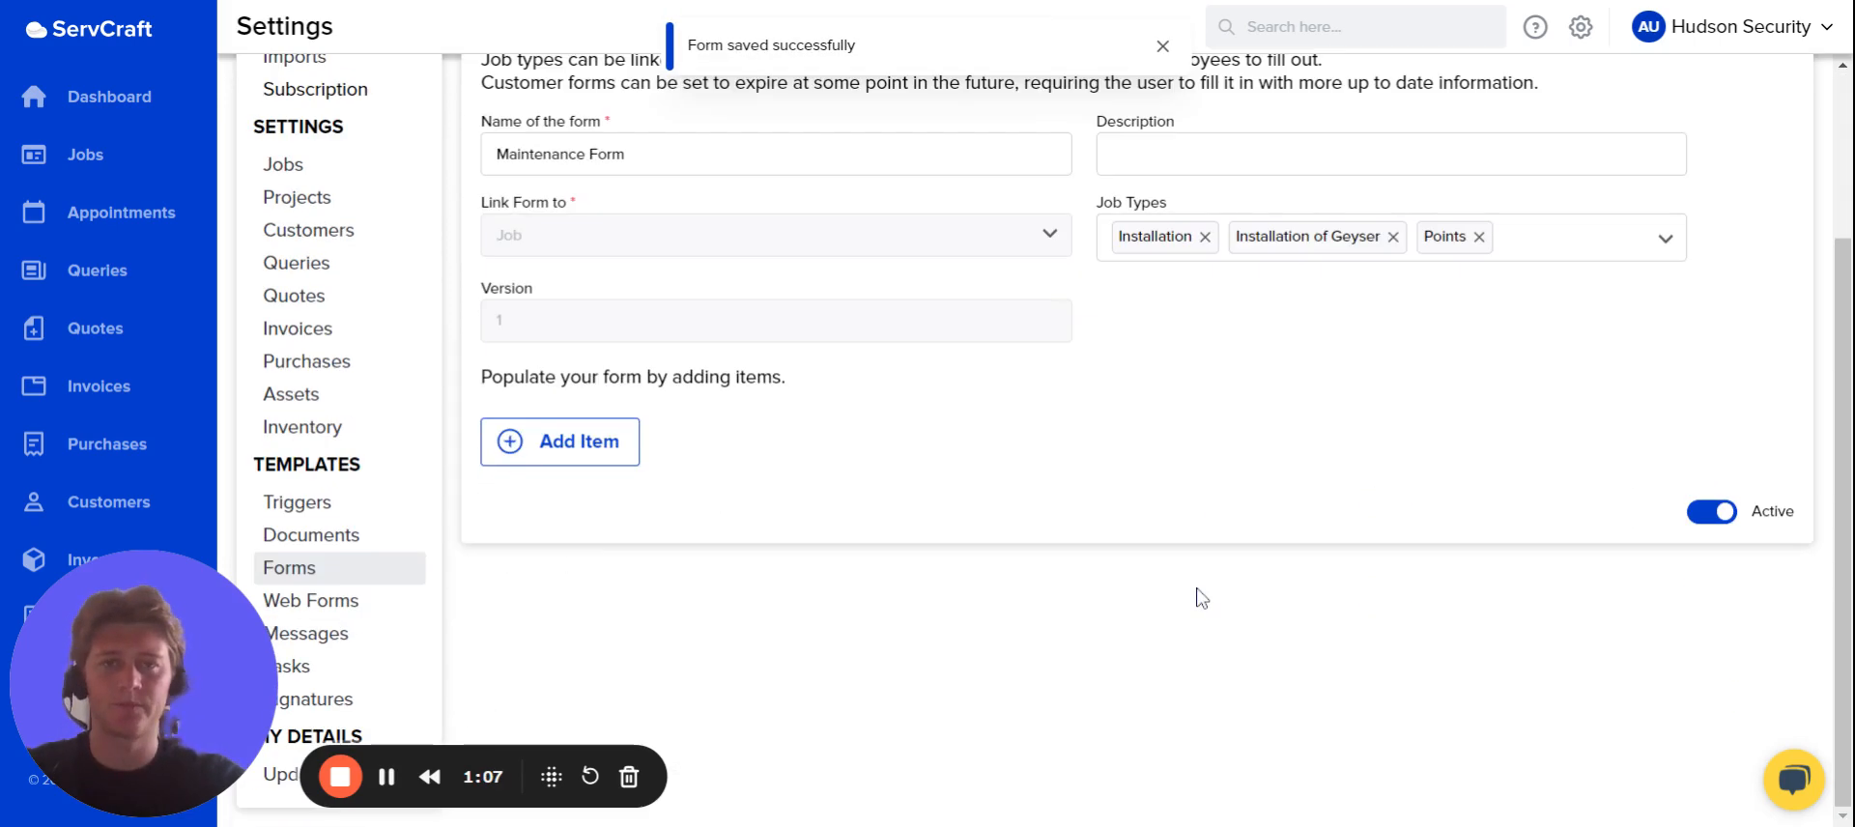
{"action": "left_click", "coordinate": [585, 454]}
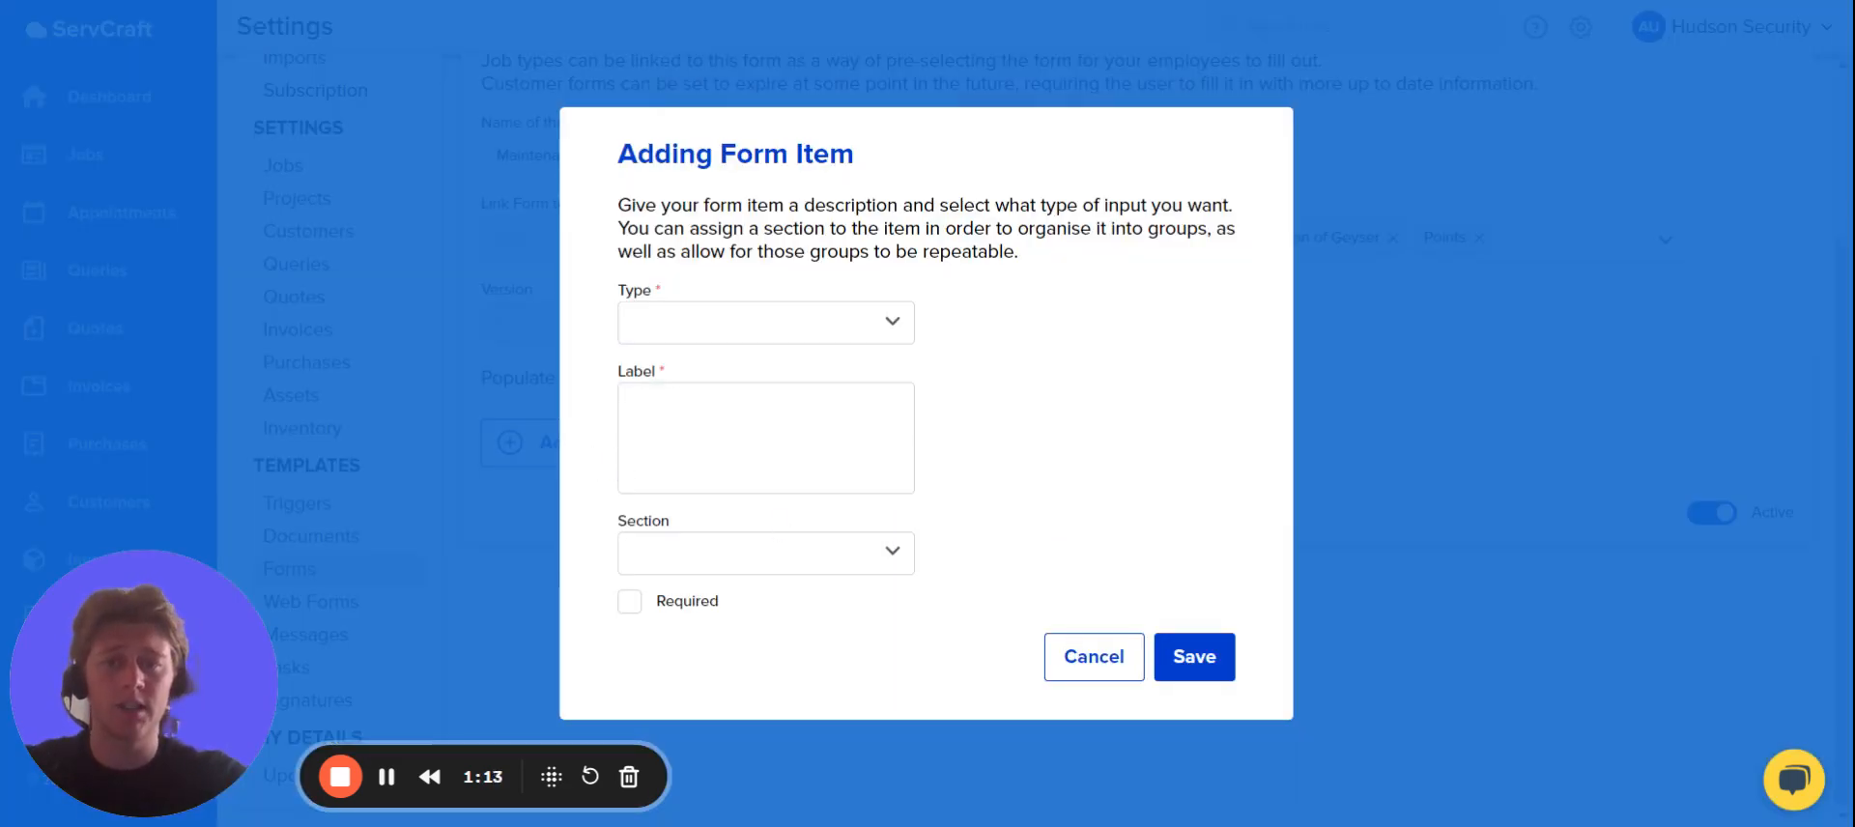
{"action": "left_click", "coordinate": [785, 551]}
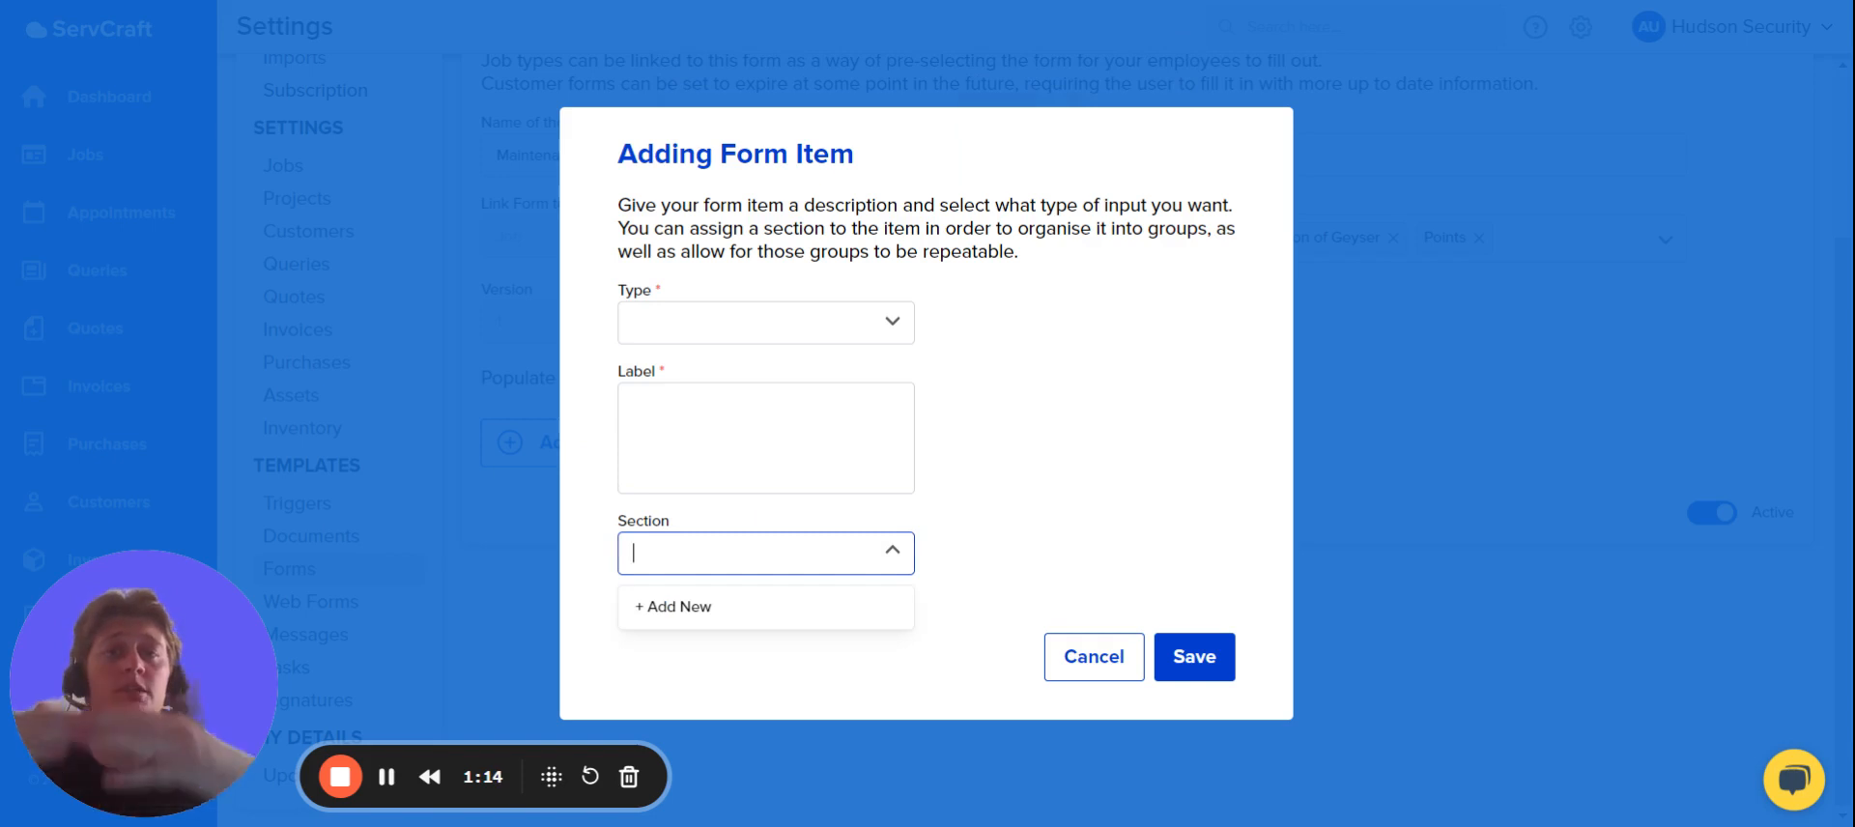
{"action": "left_click", "coordinate": [766, 615]}
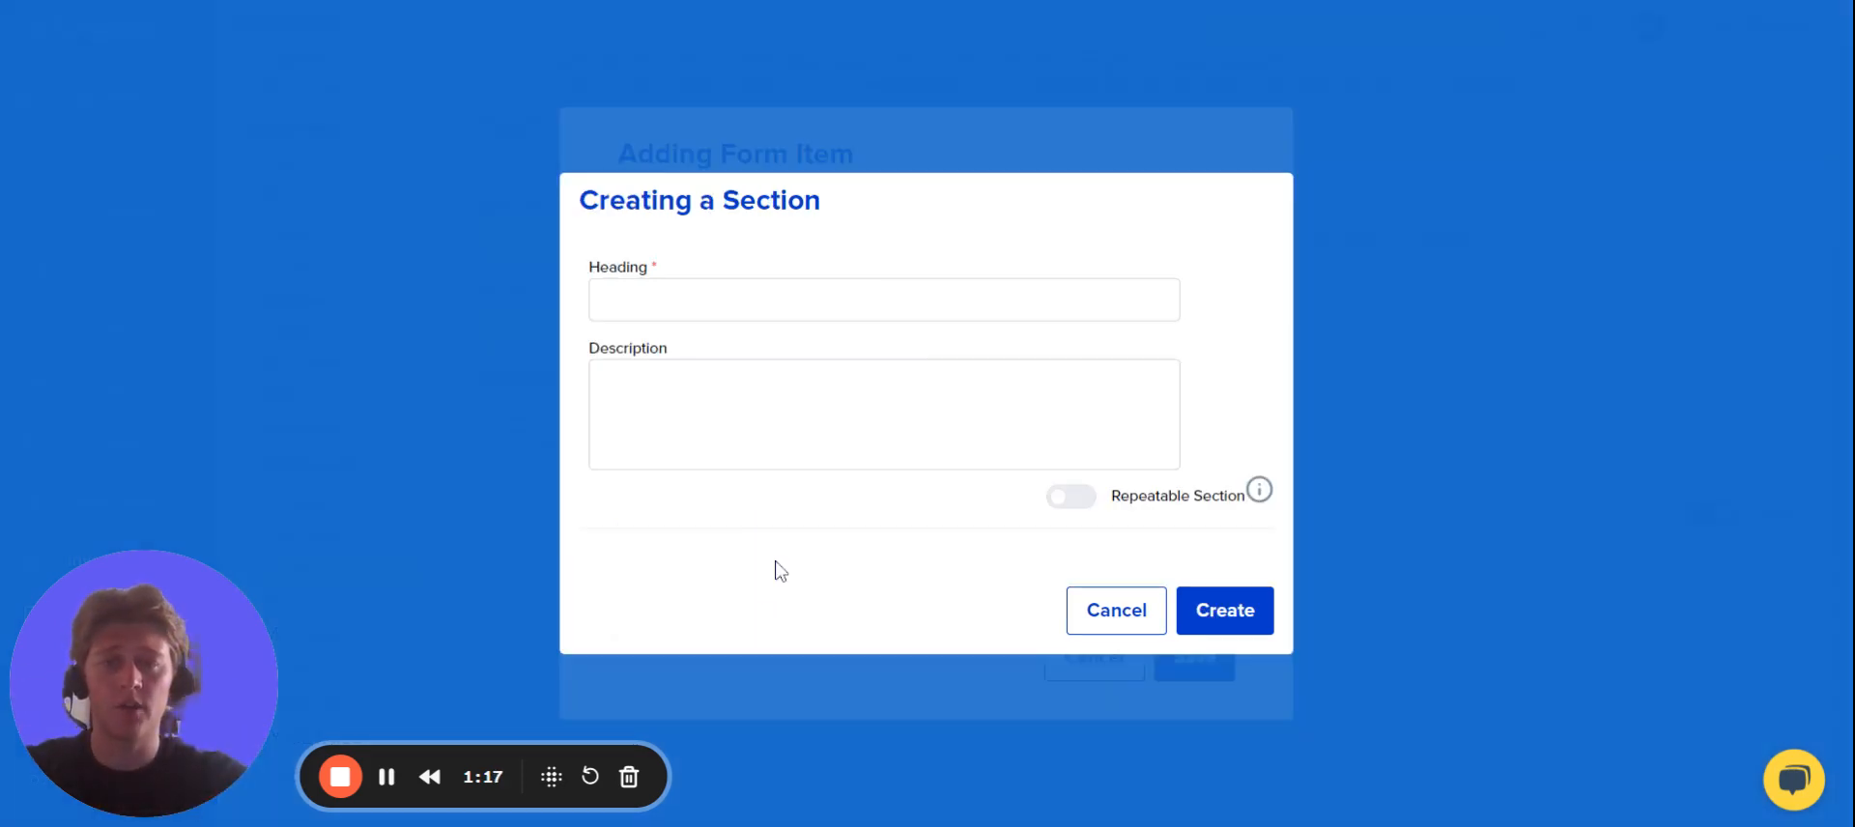
{"action": "left_click", "coordinate": [785, 300]}
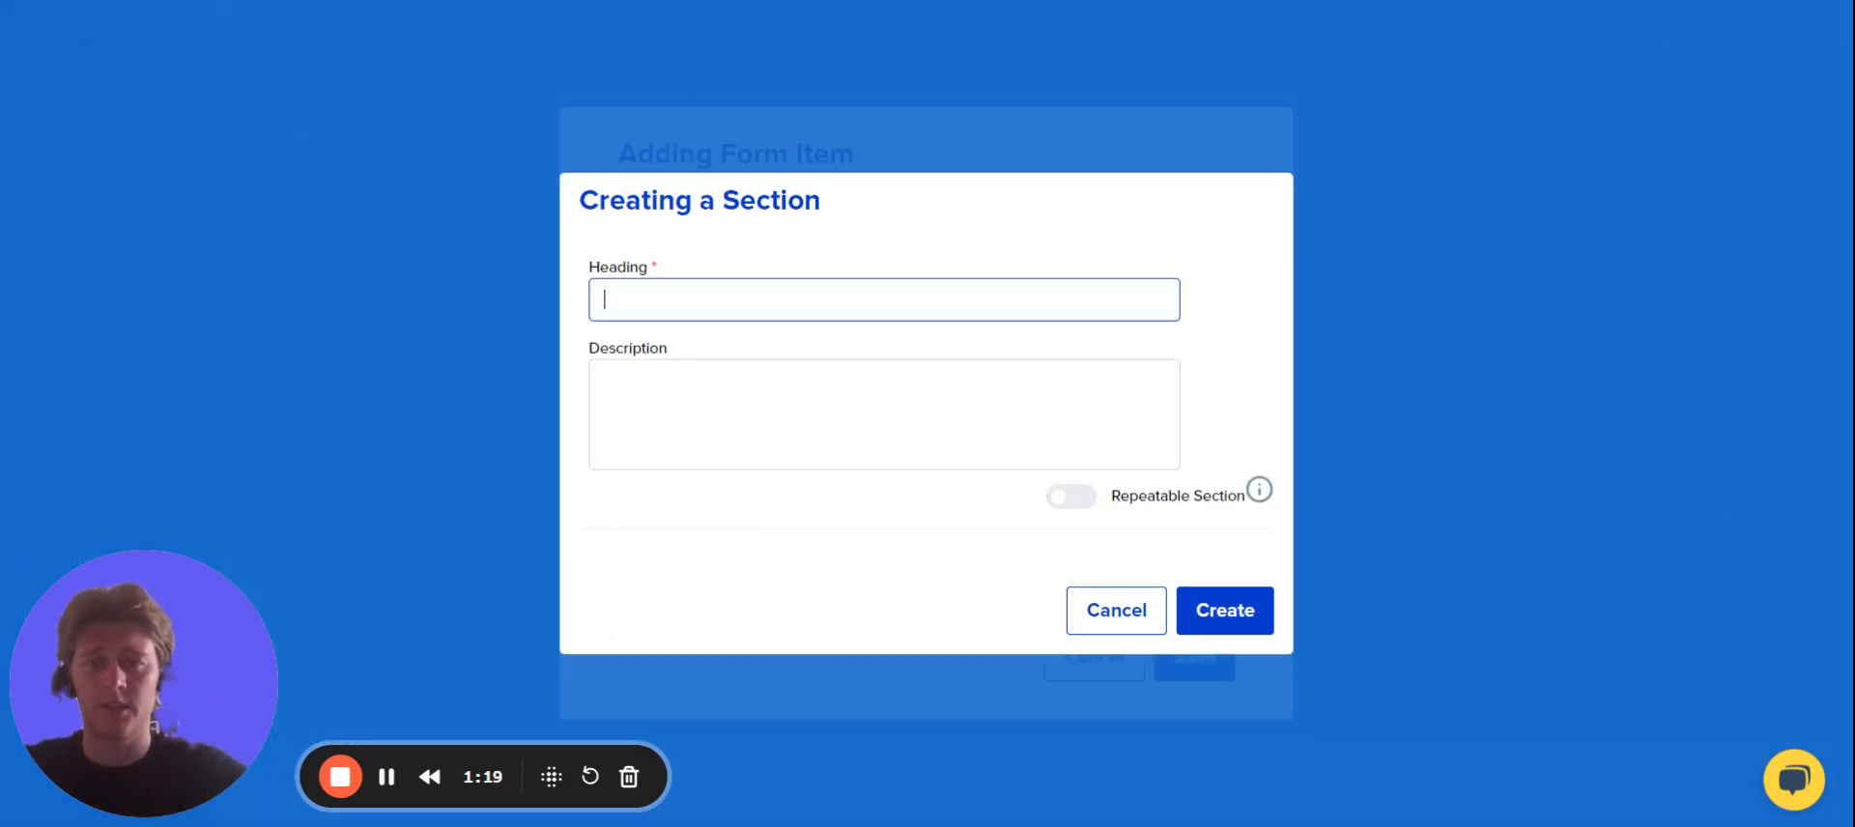
{"action": "type", "text": "Mai"}
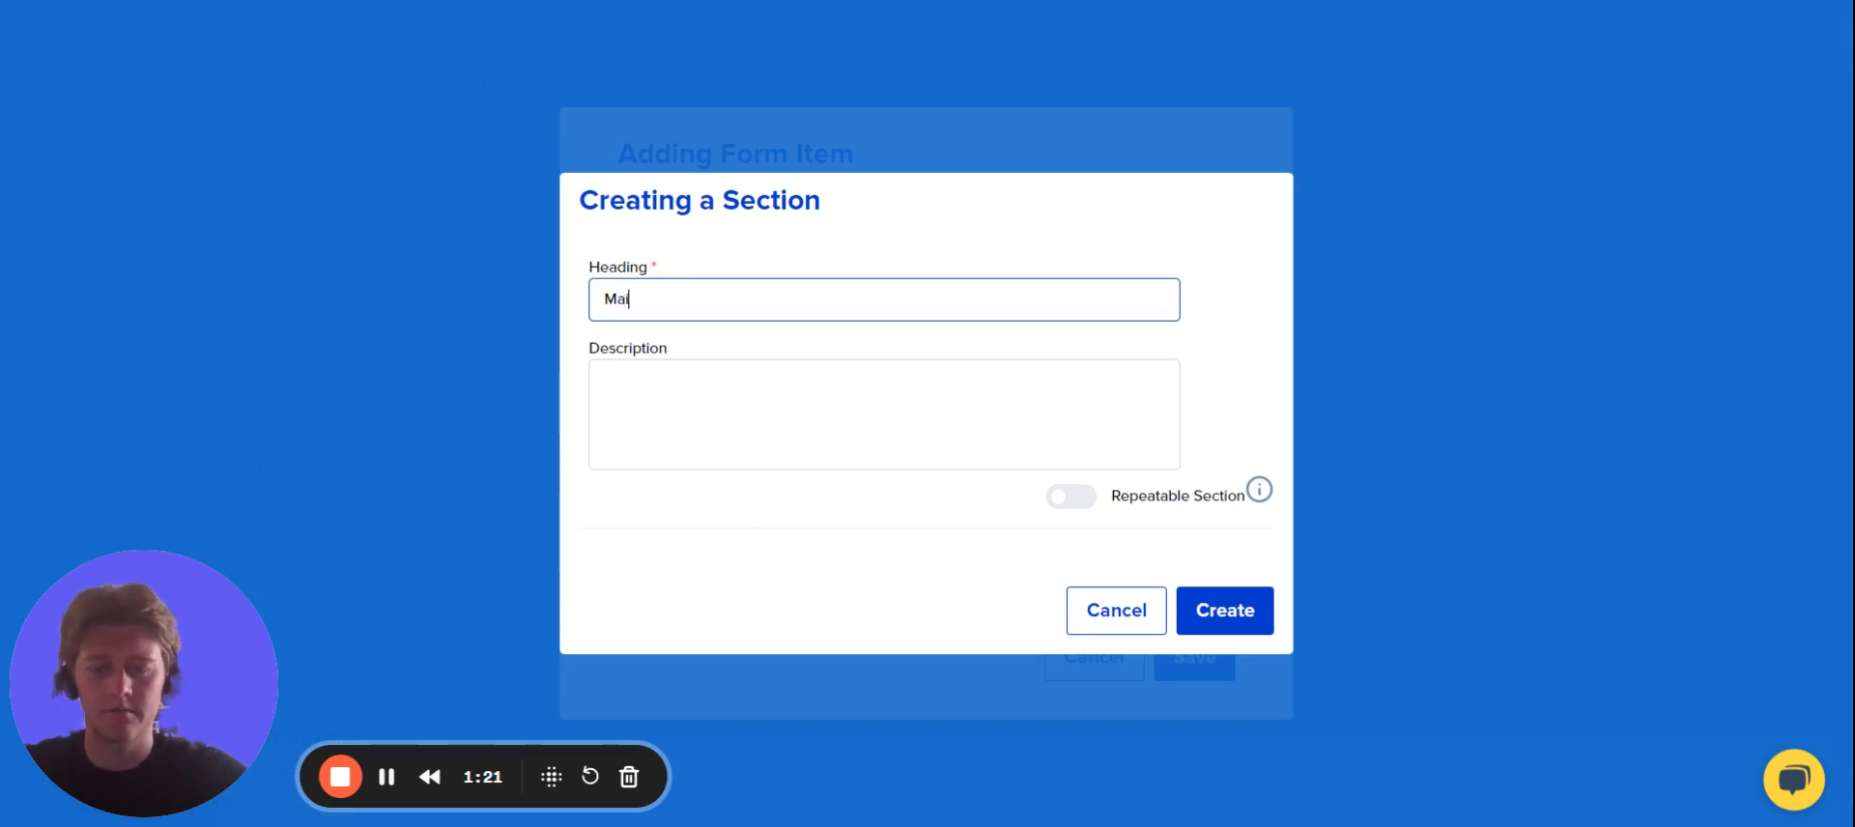
{"action": "type", "text": "ntenance List"}
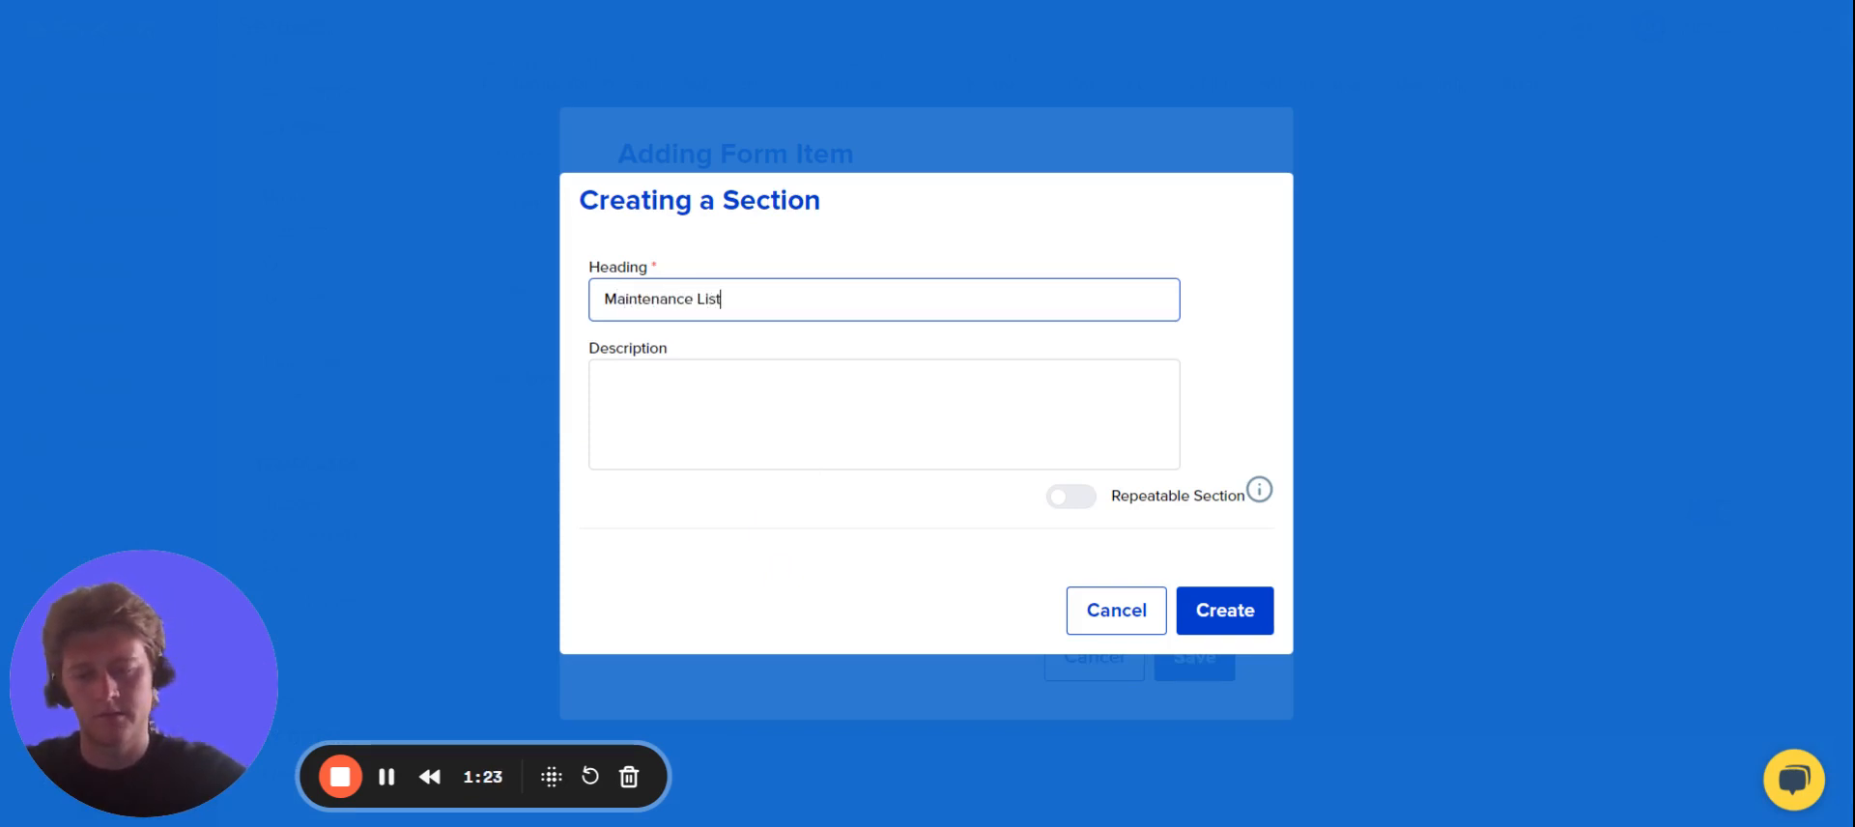
{"action": "left_click", "coordinate": [1249, 622]}
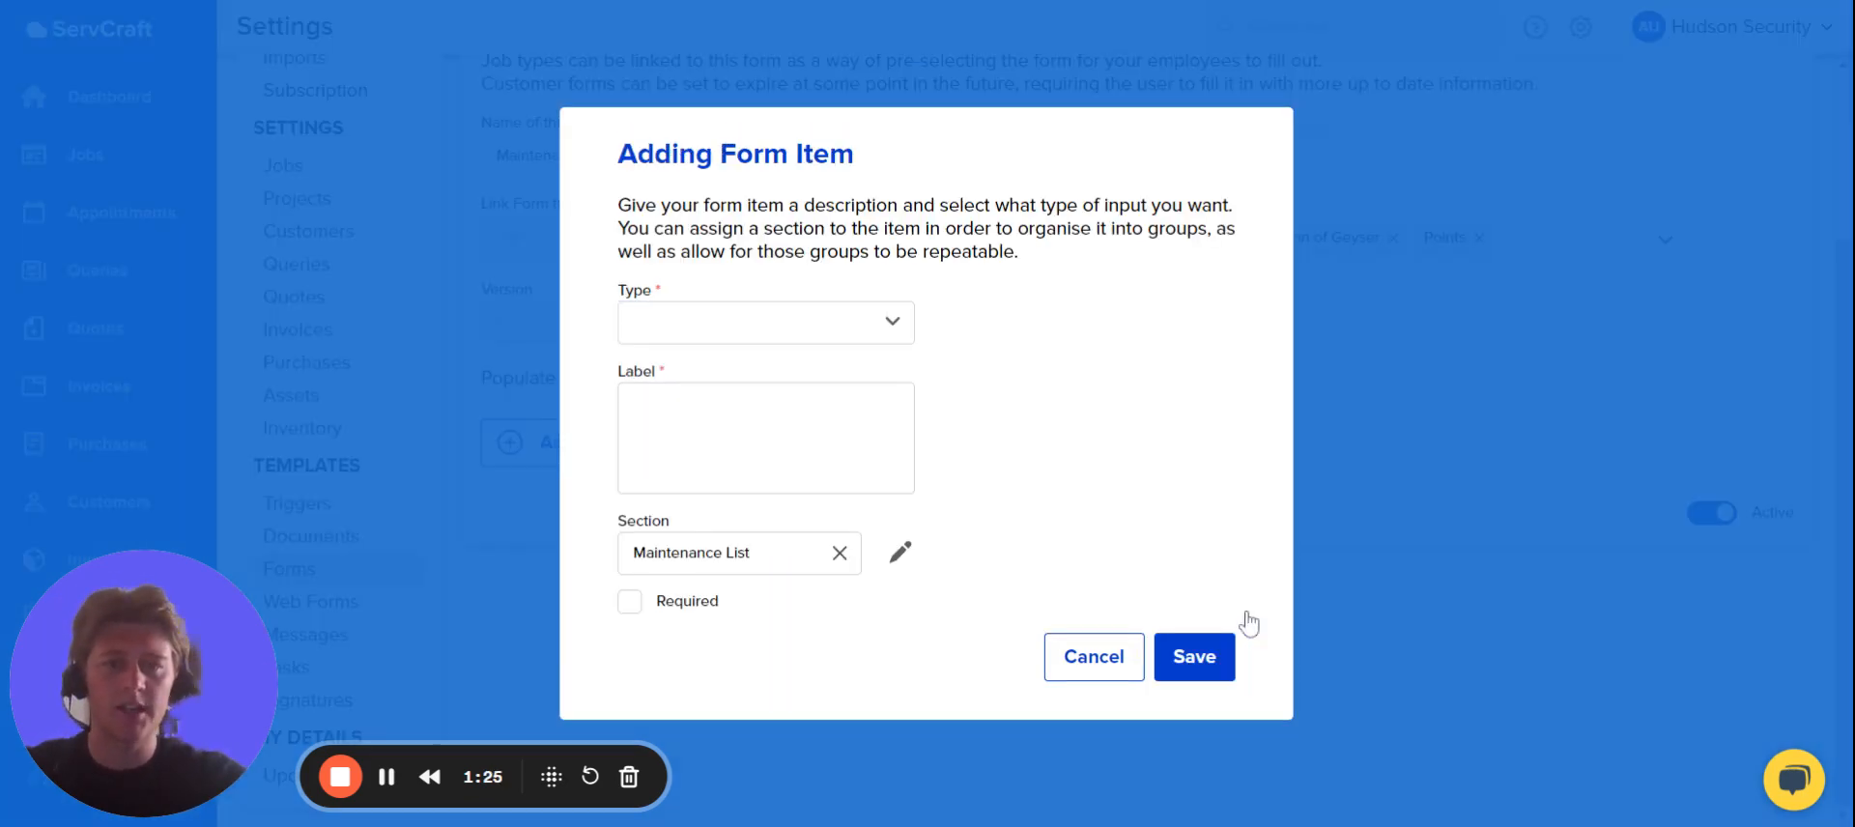
Set the form item's type to Table and label it "List".
{"action": "left_click", "coordinate": [765, 323]}
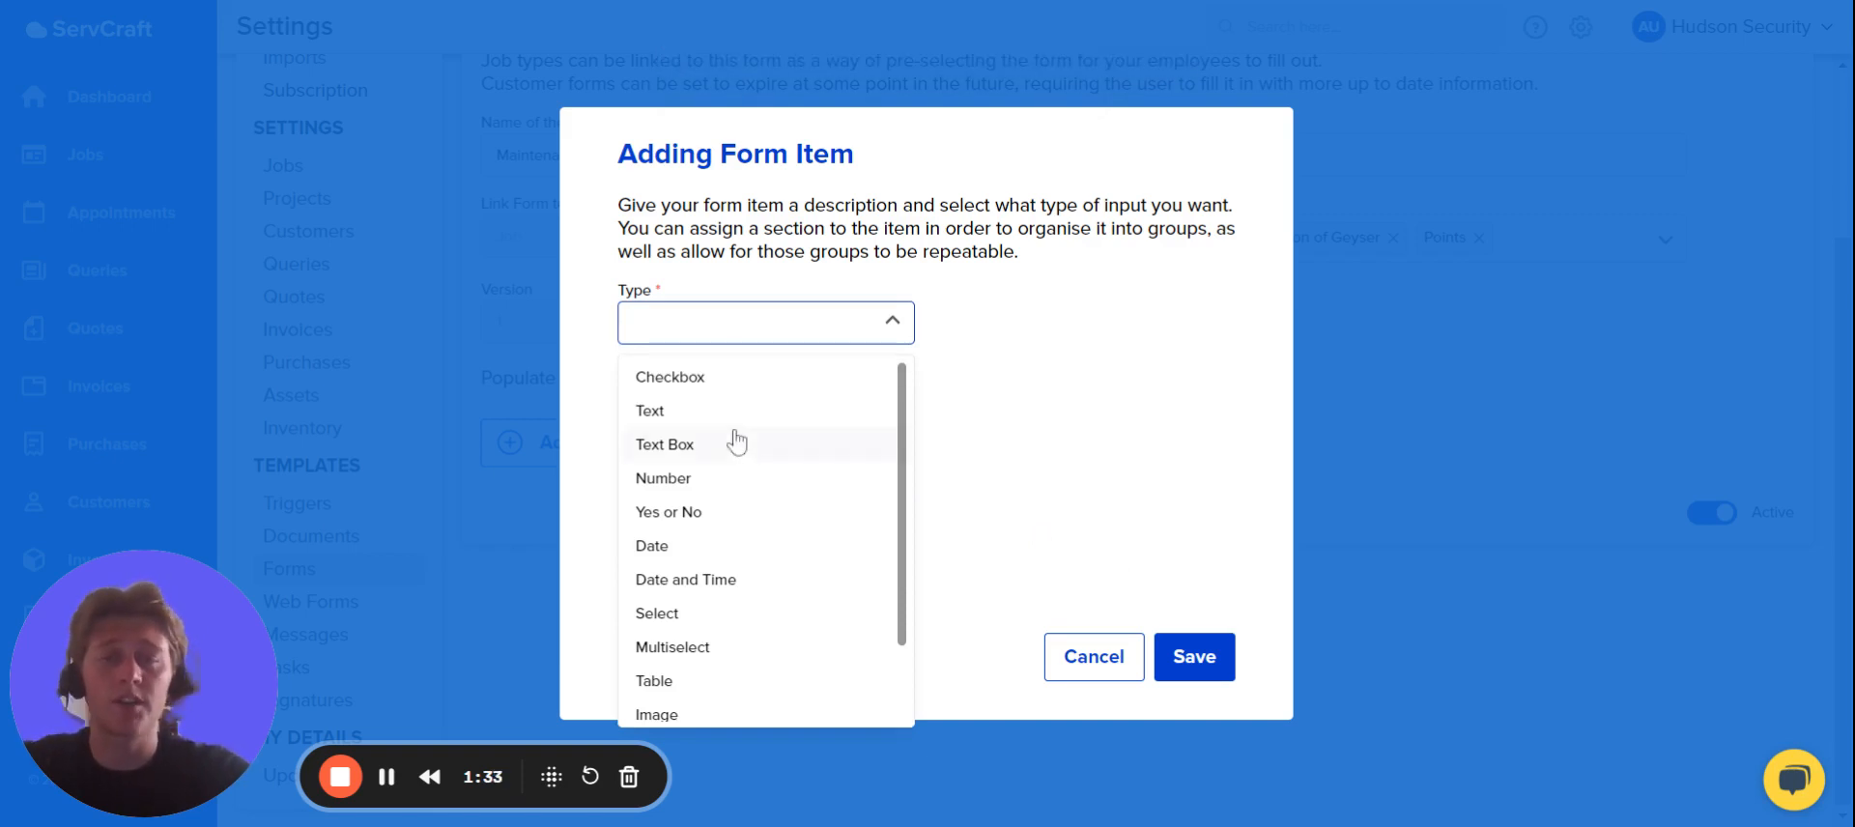
{"action": "scroll", "coordinate": [770, 551], "scroll_direction": "down", "scroll_amount": 1}
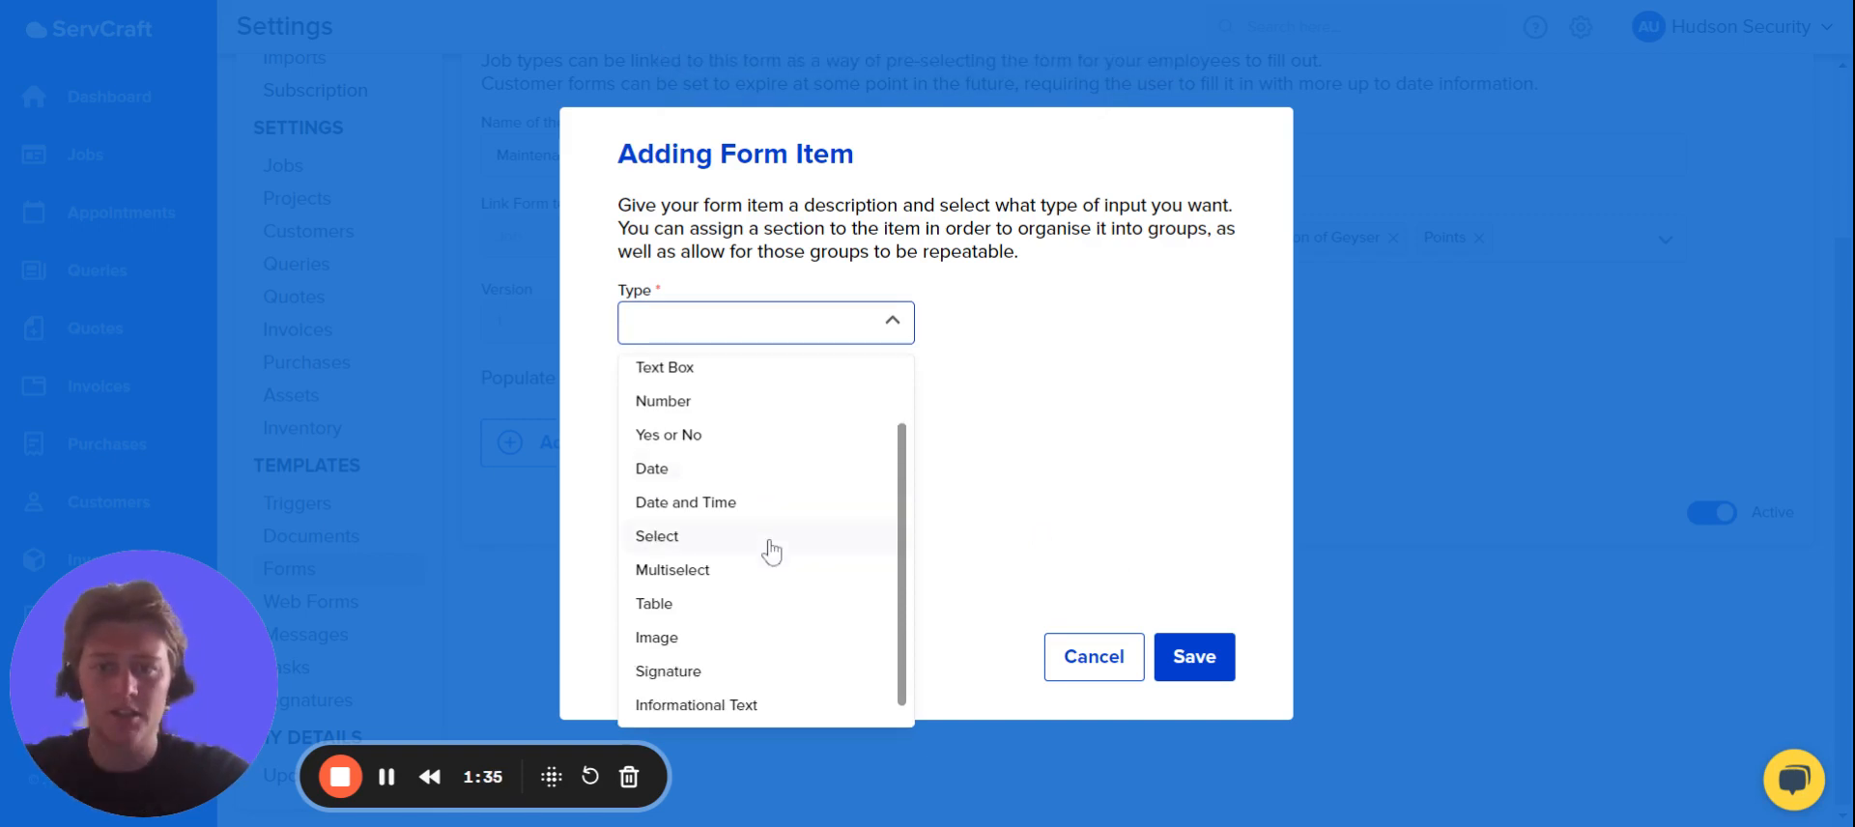
{"action": "left_click", "coordinate": [682, 612]}
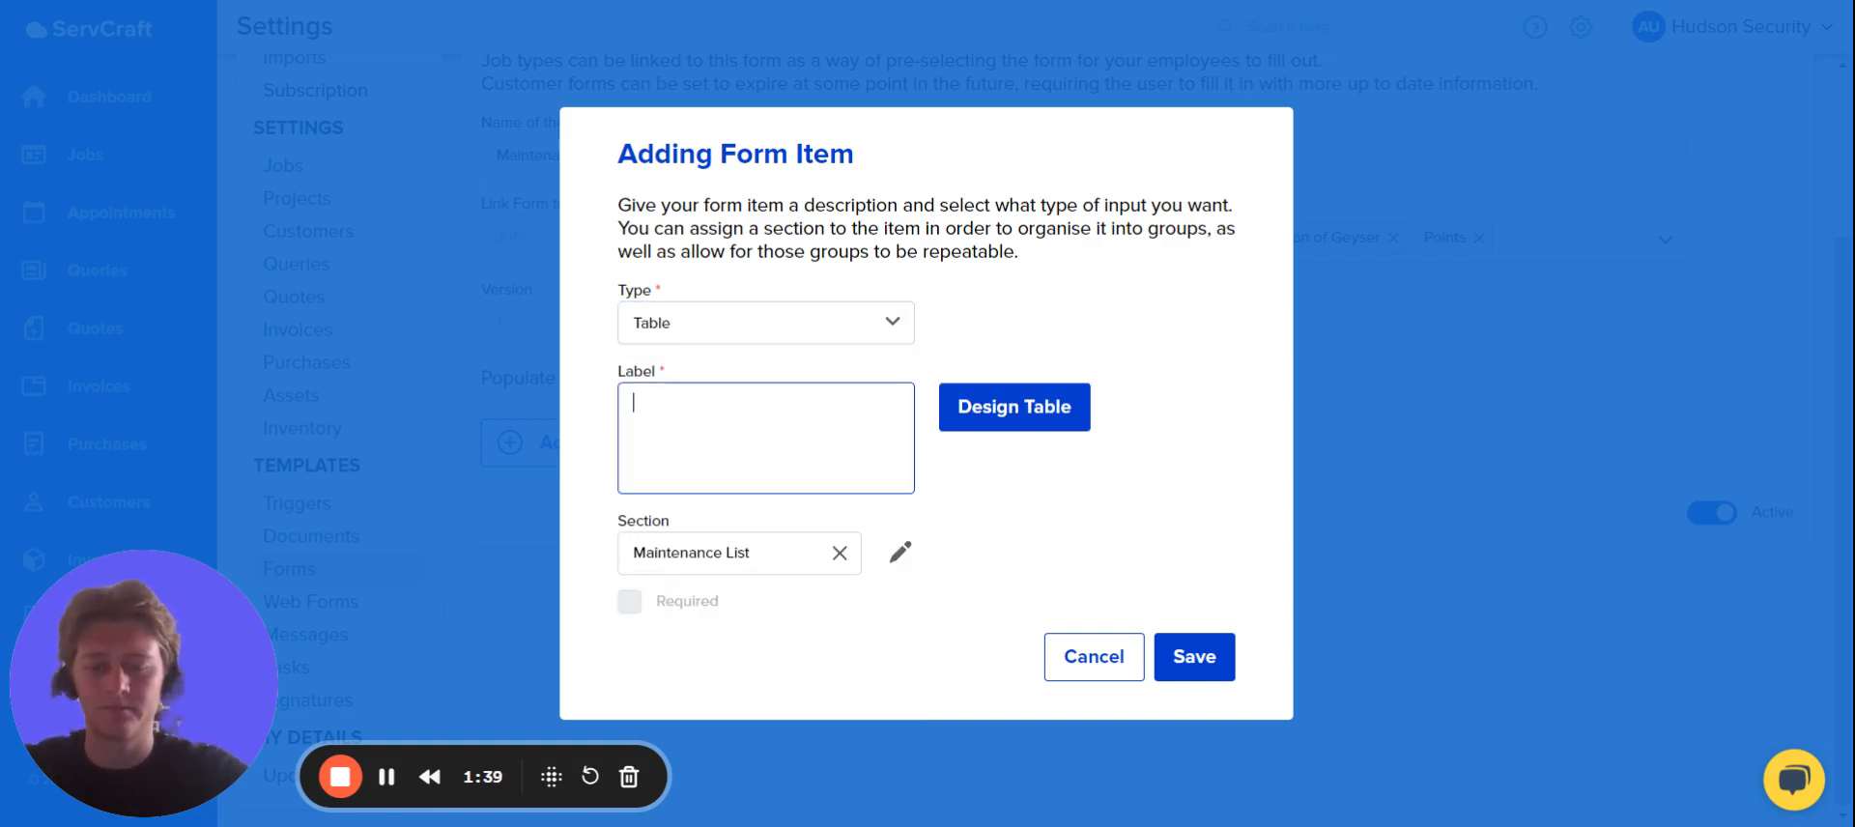
{"action": "type", "text": "List"}
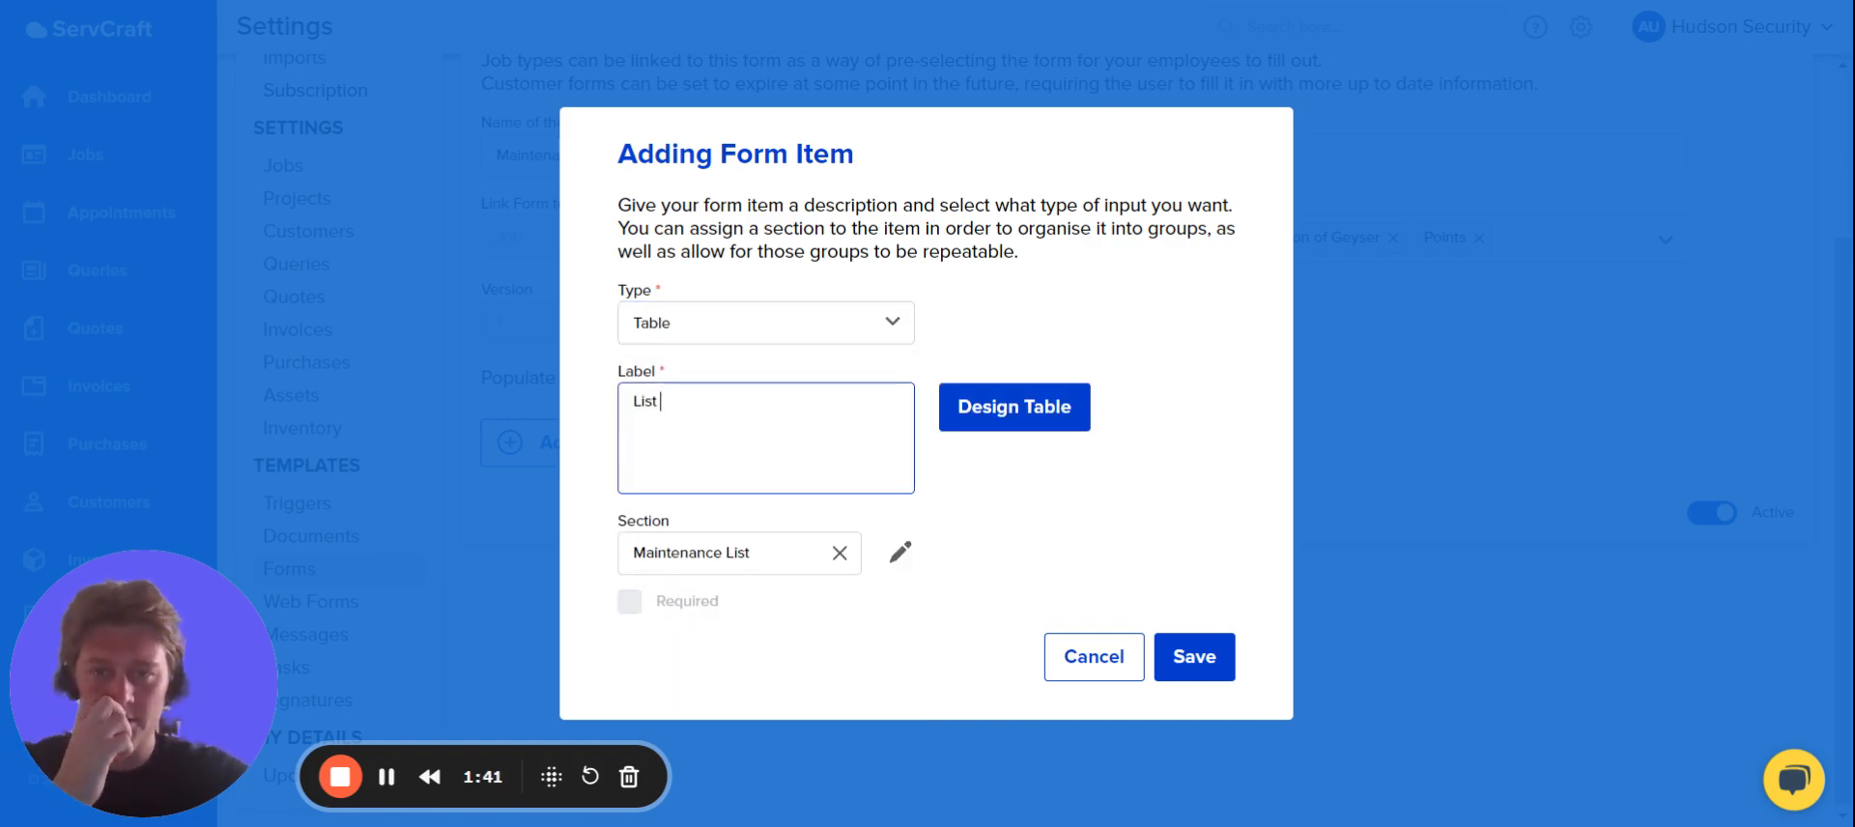
Design the table's first column as a Checkbox labelled "Item Maintained".
{"action": "left_click", "coordinate": [1047, 434]}
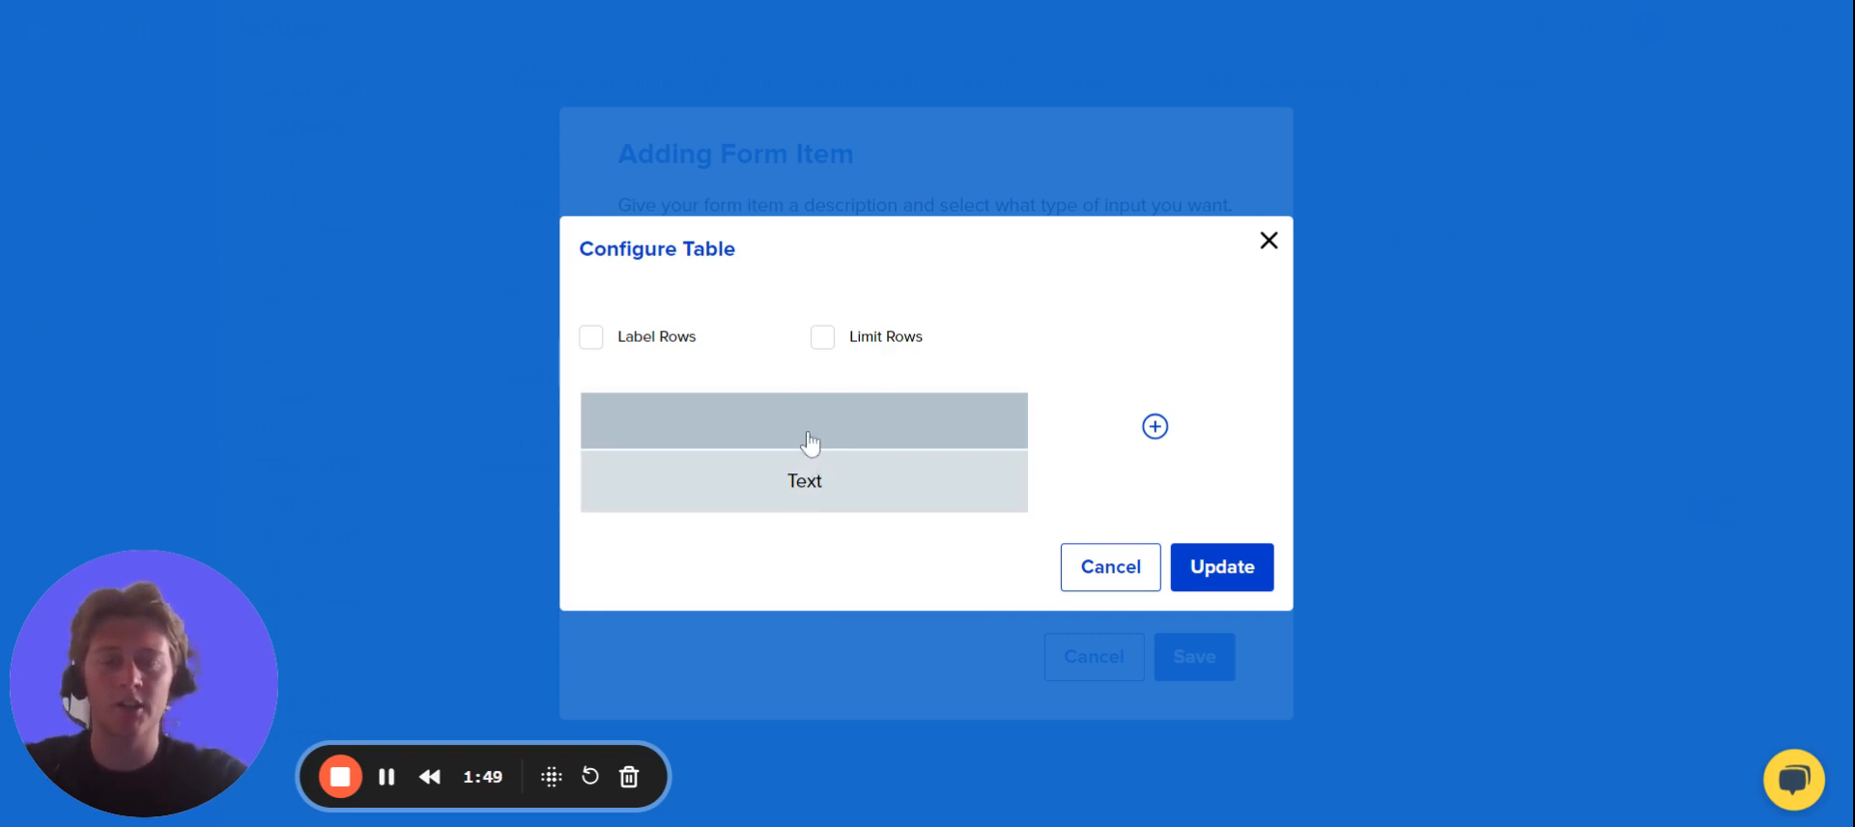
{"action": "left_click", "coordinate": [838, 443]}
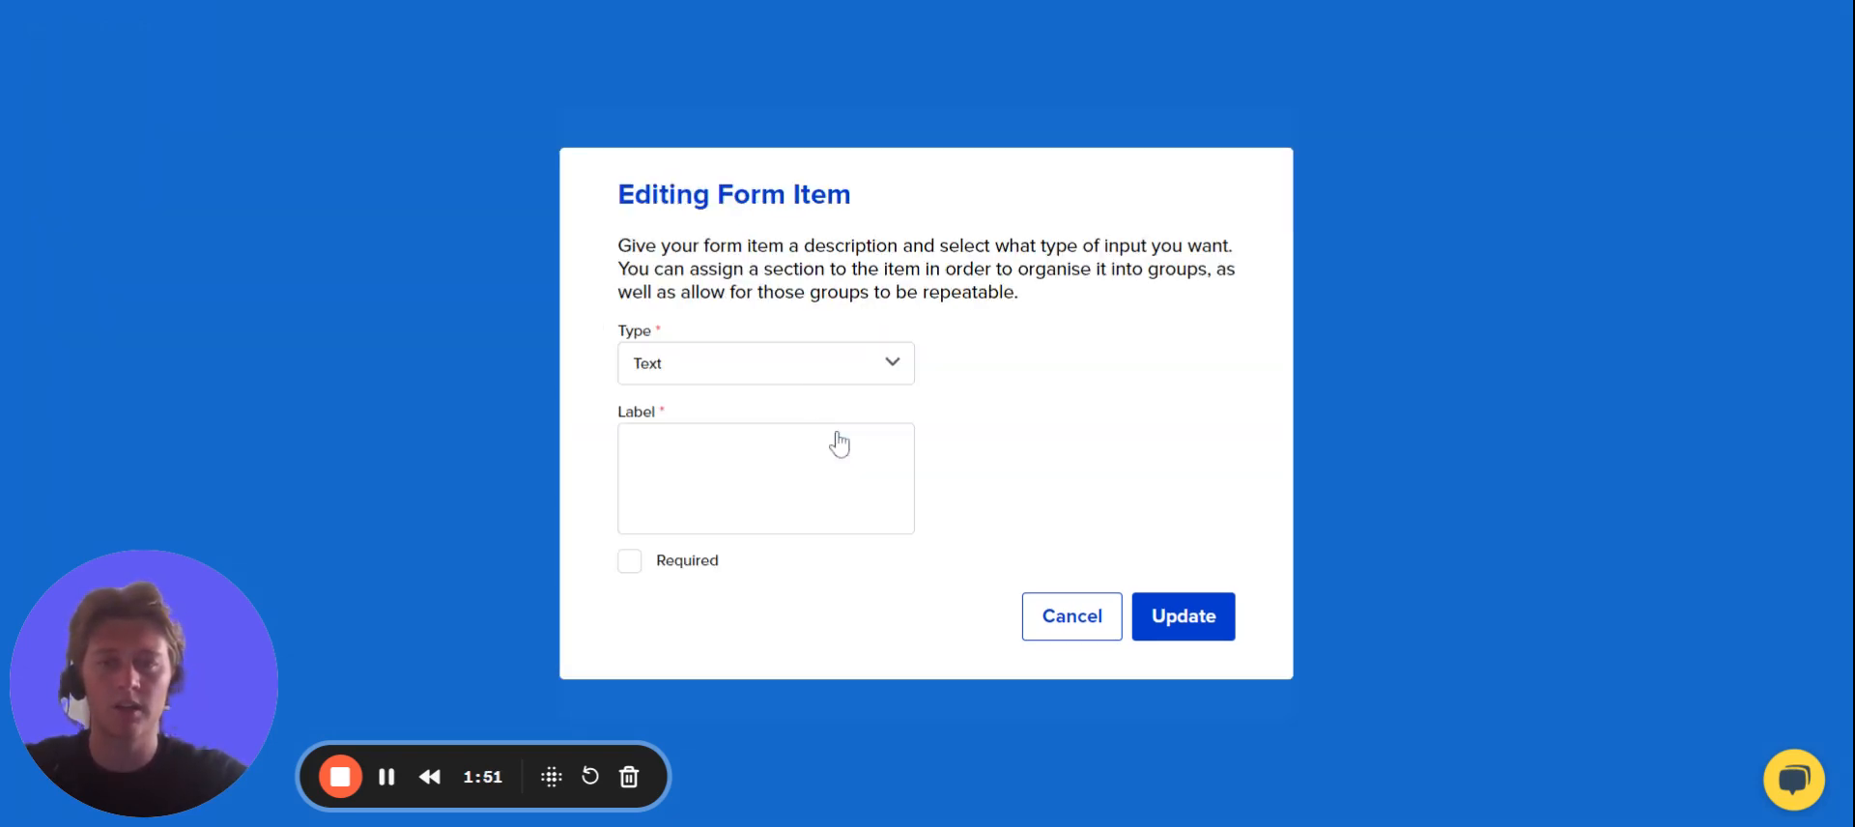
{"action": "left_click", "coordinate": [774, 364]}
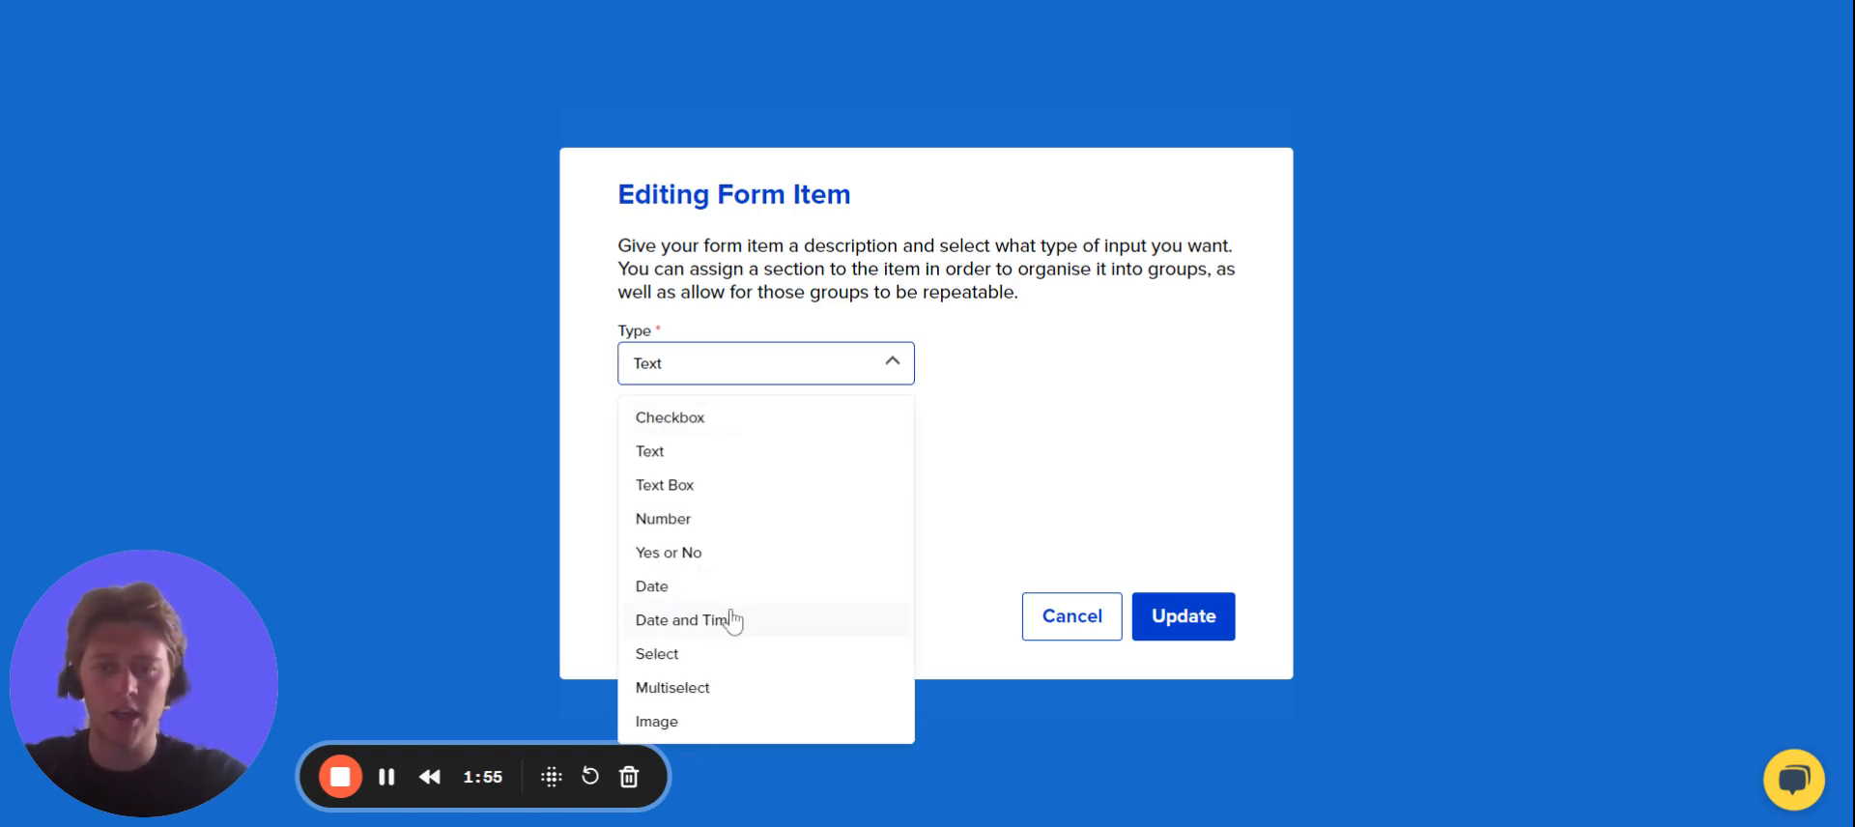
{"action": "left_click", "coordinate": [743, 425]}
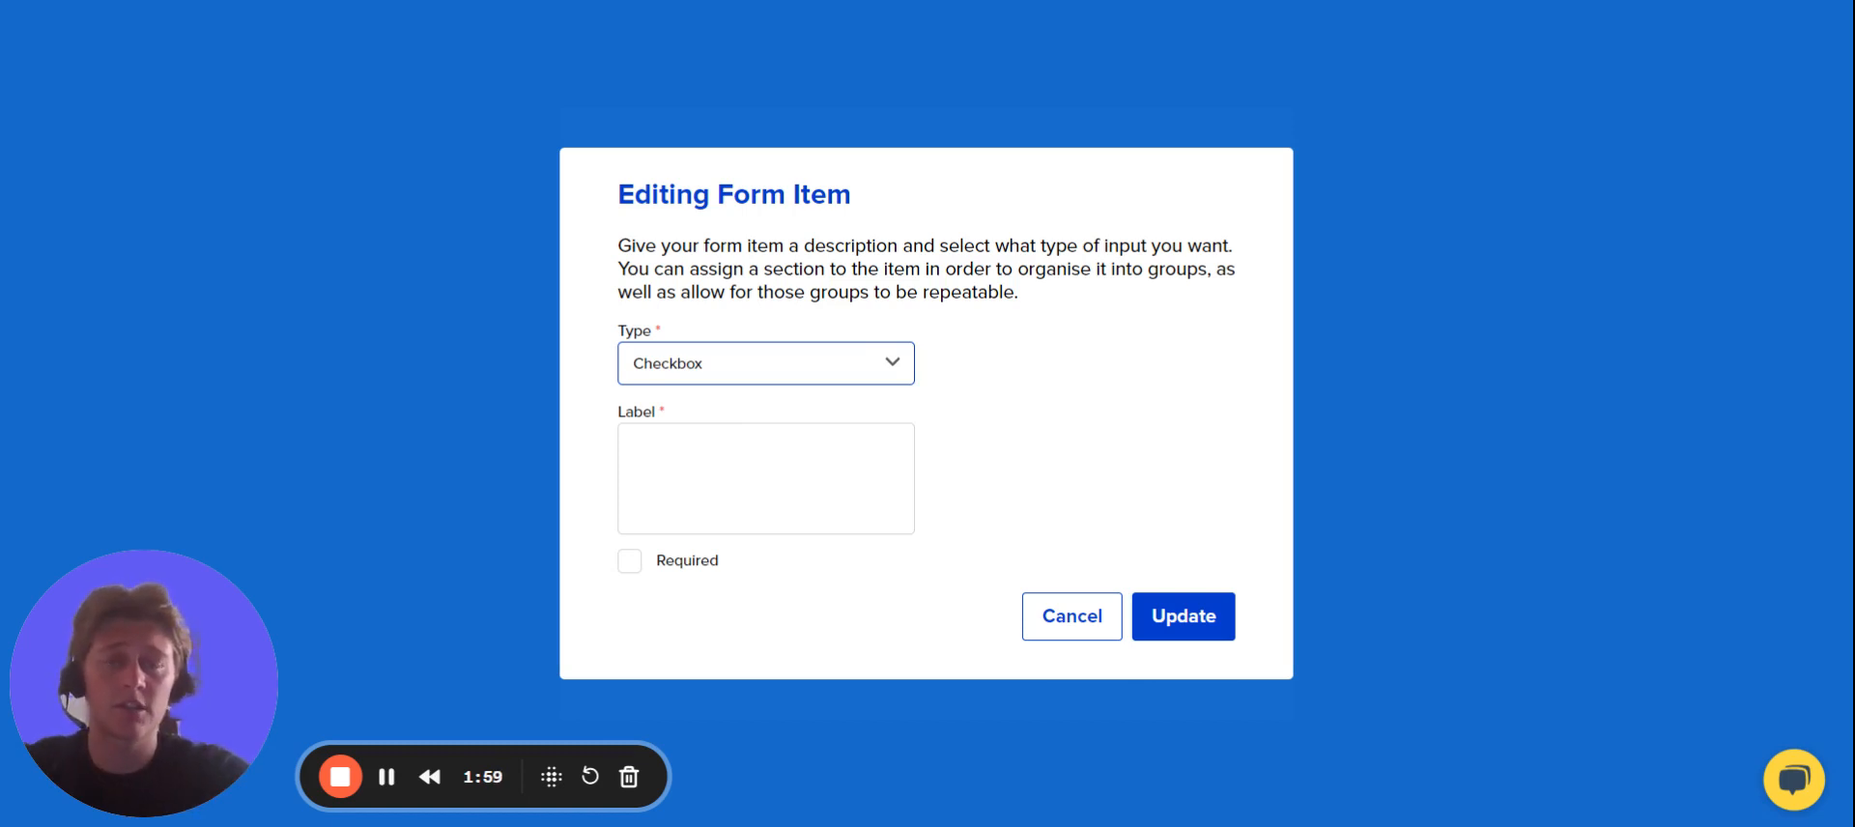
{"action": "left_click", "coordinate": [744, 458]}
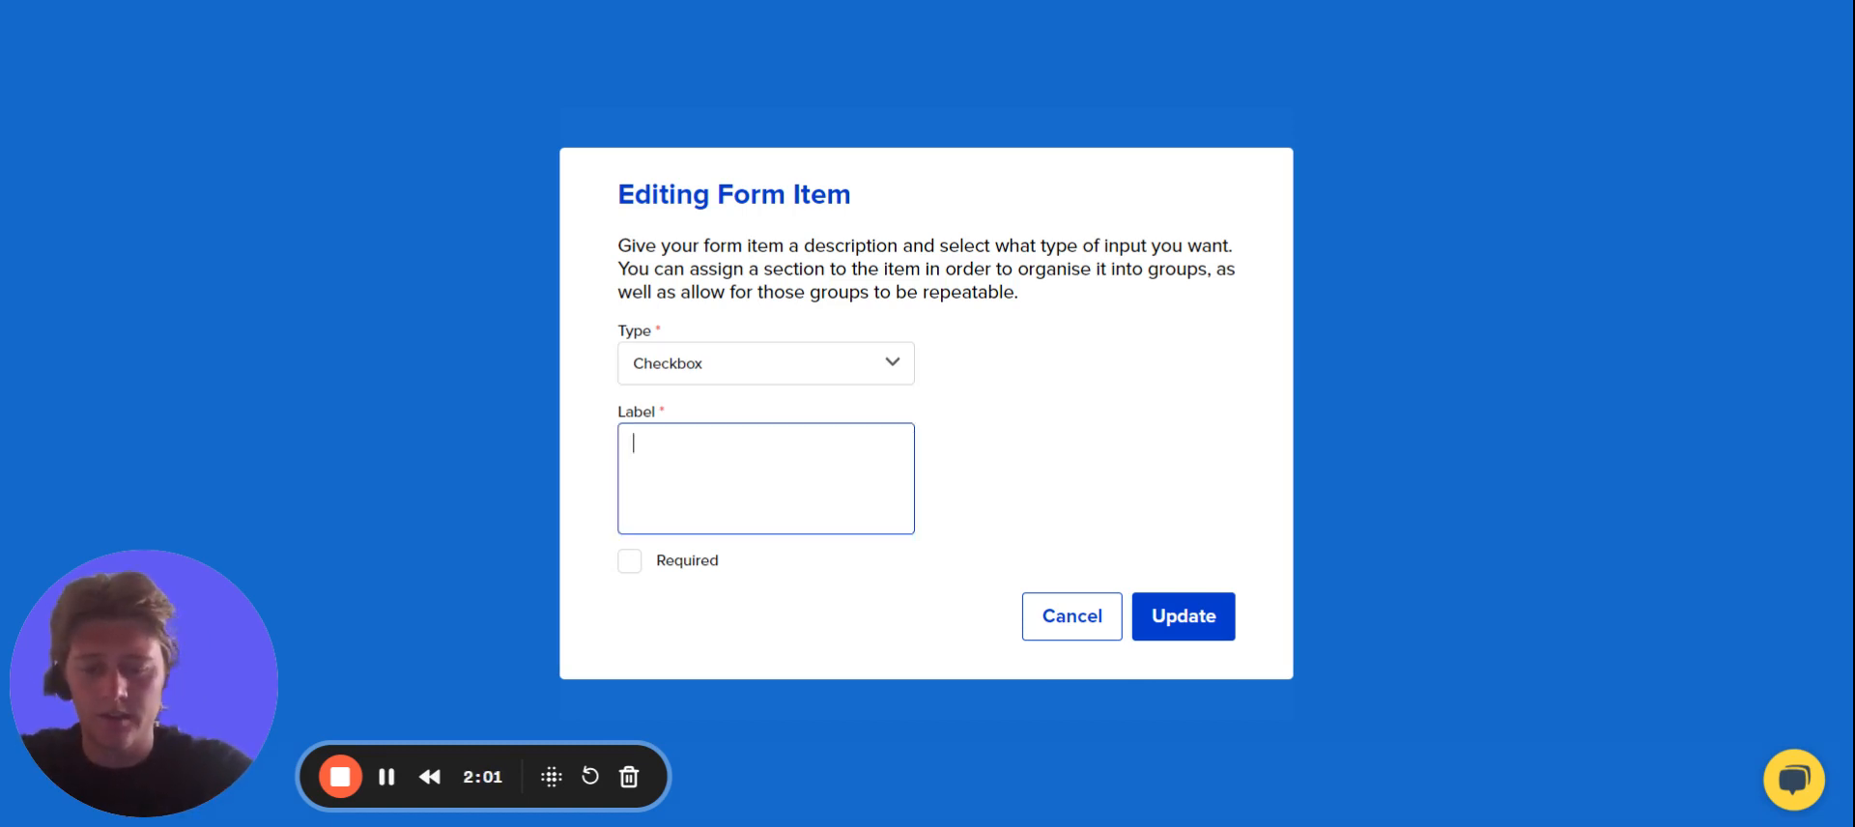
{"action": "type", "text": "Item Maint"}
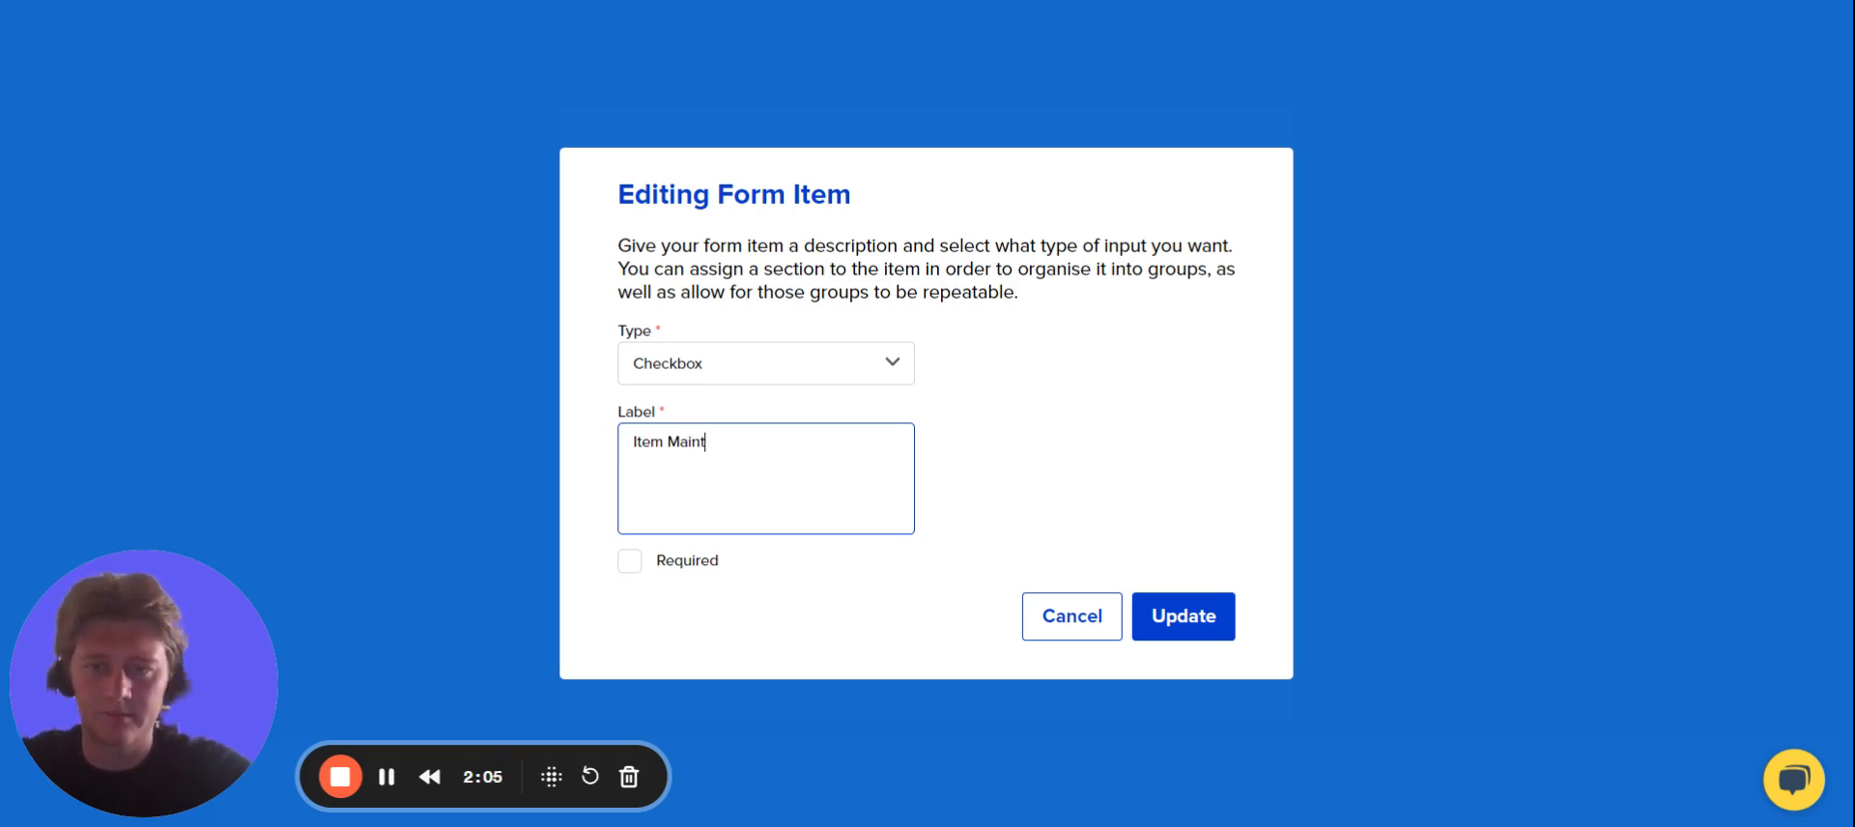
{"action": "type", "text": "ained"}
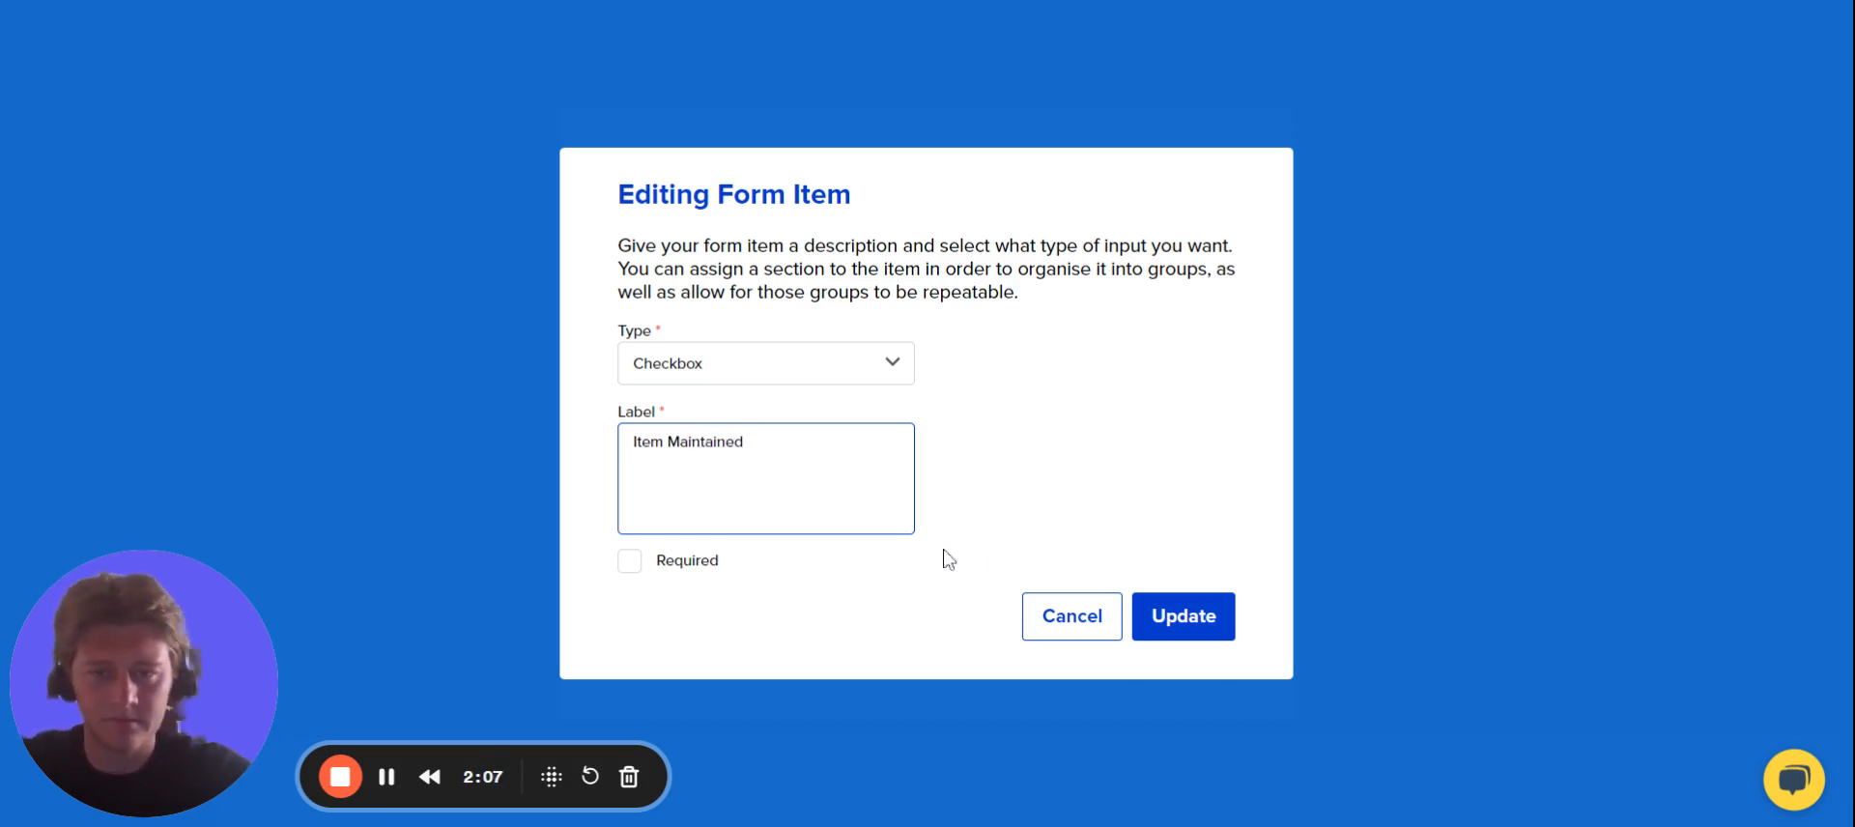
{"action": "left_click", "coordinate": [1189, 619]}
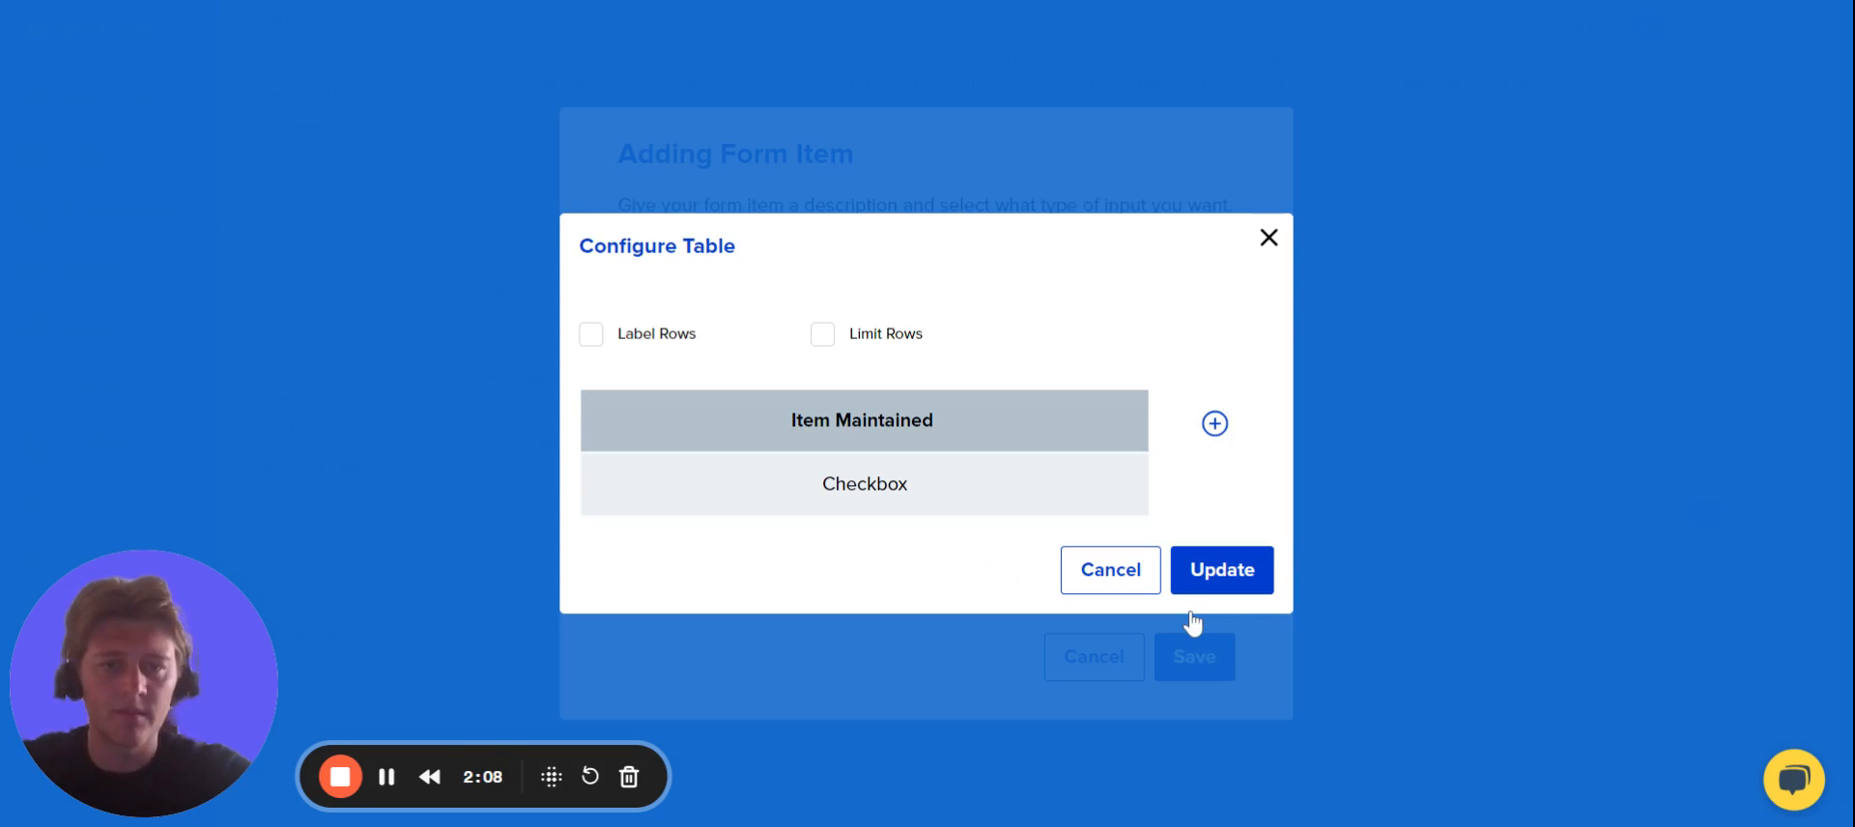
Add a second table column of type Select with the list options Good, Moderate and Poor.
{"action": "left_click", "coordinate": [1219, 431]}
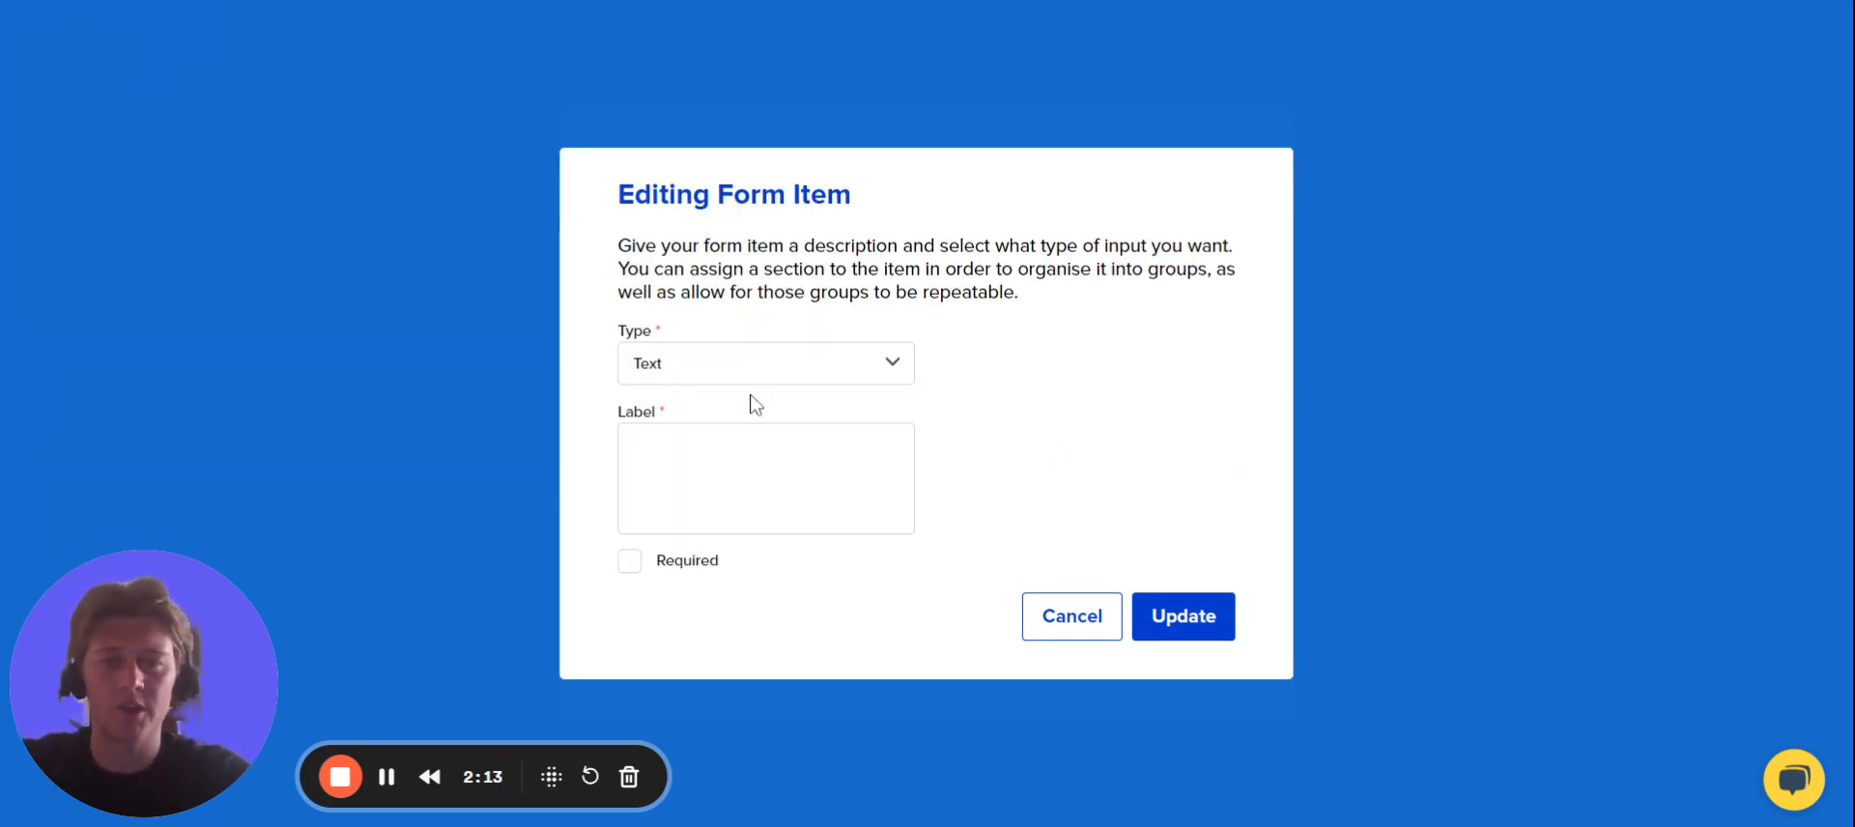
{"action": "left_click", "coordinate": [764, 364]}
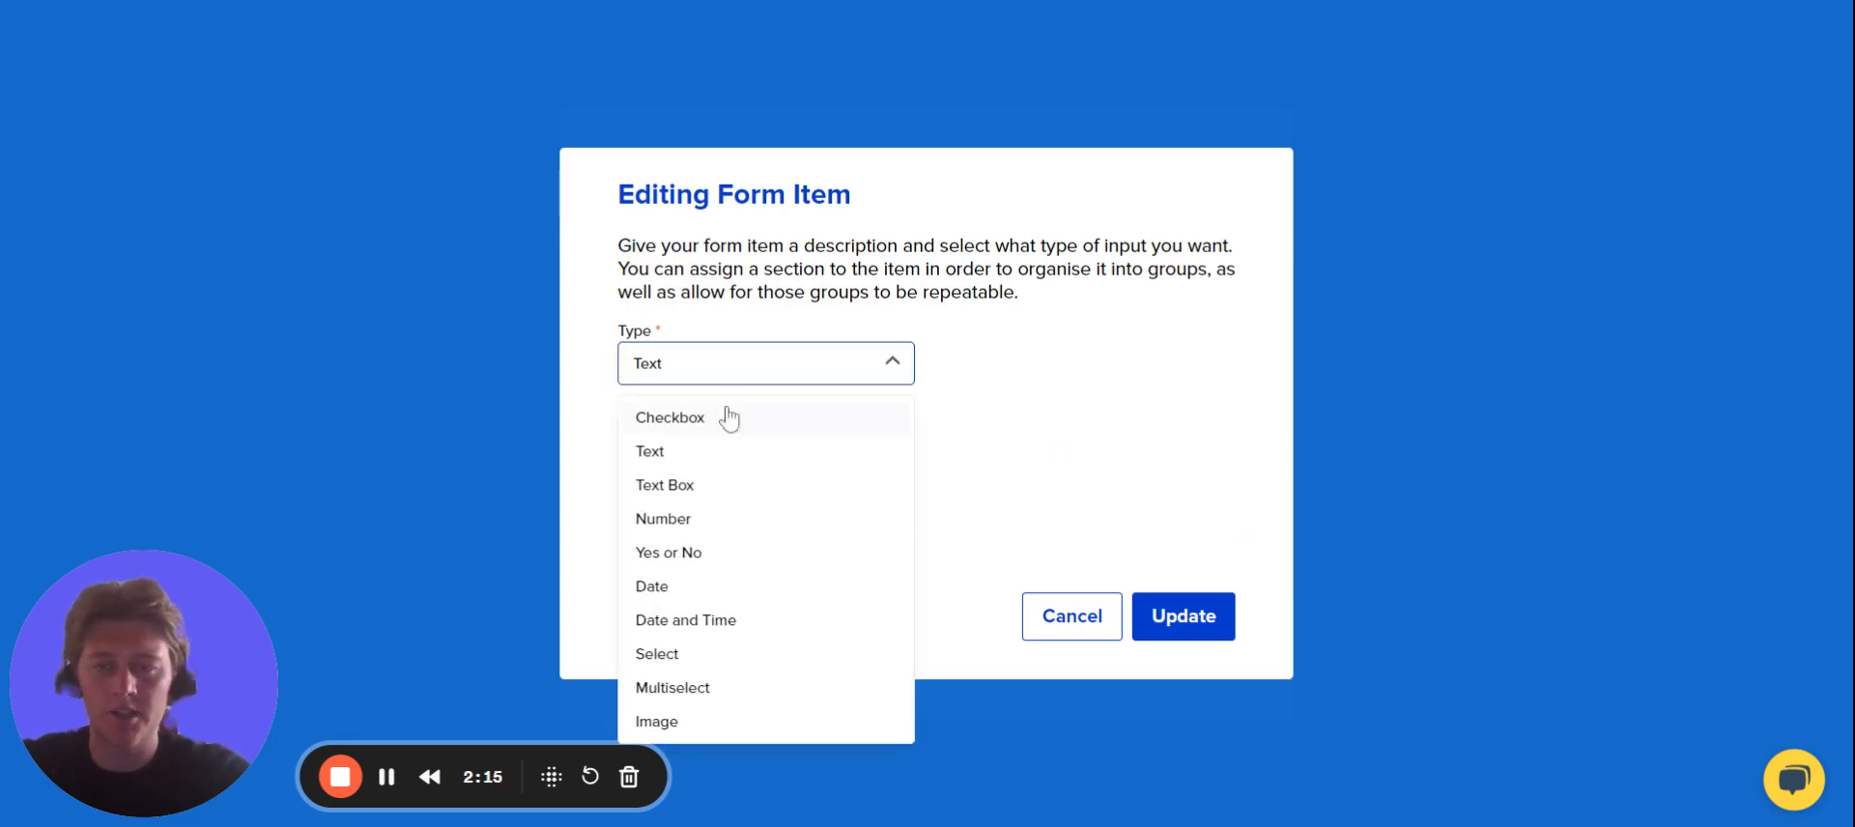
{"action": "left_click", "coordinate": [706, 657]}
{"action": "left_click", "coordinate": [1029, 464]}
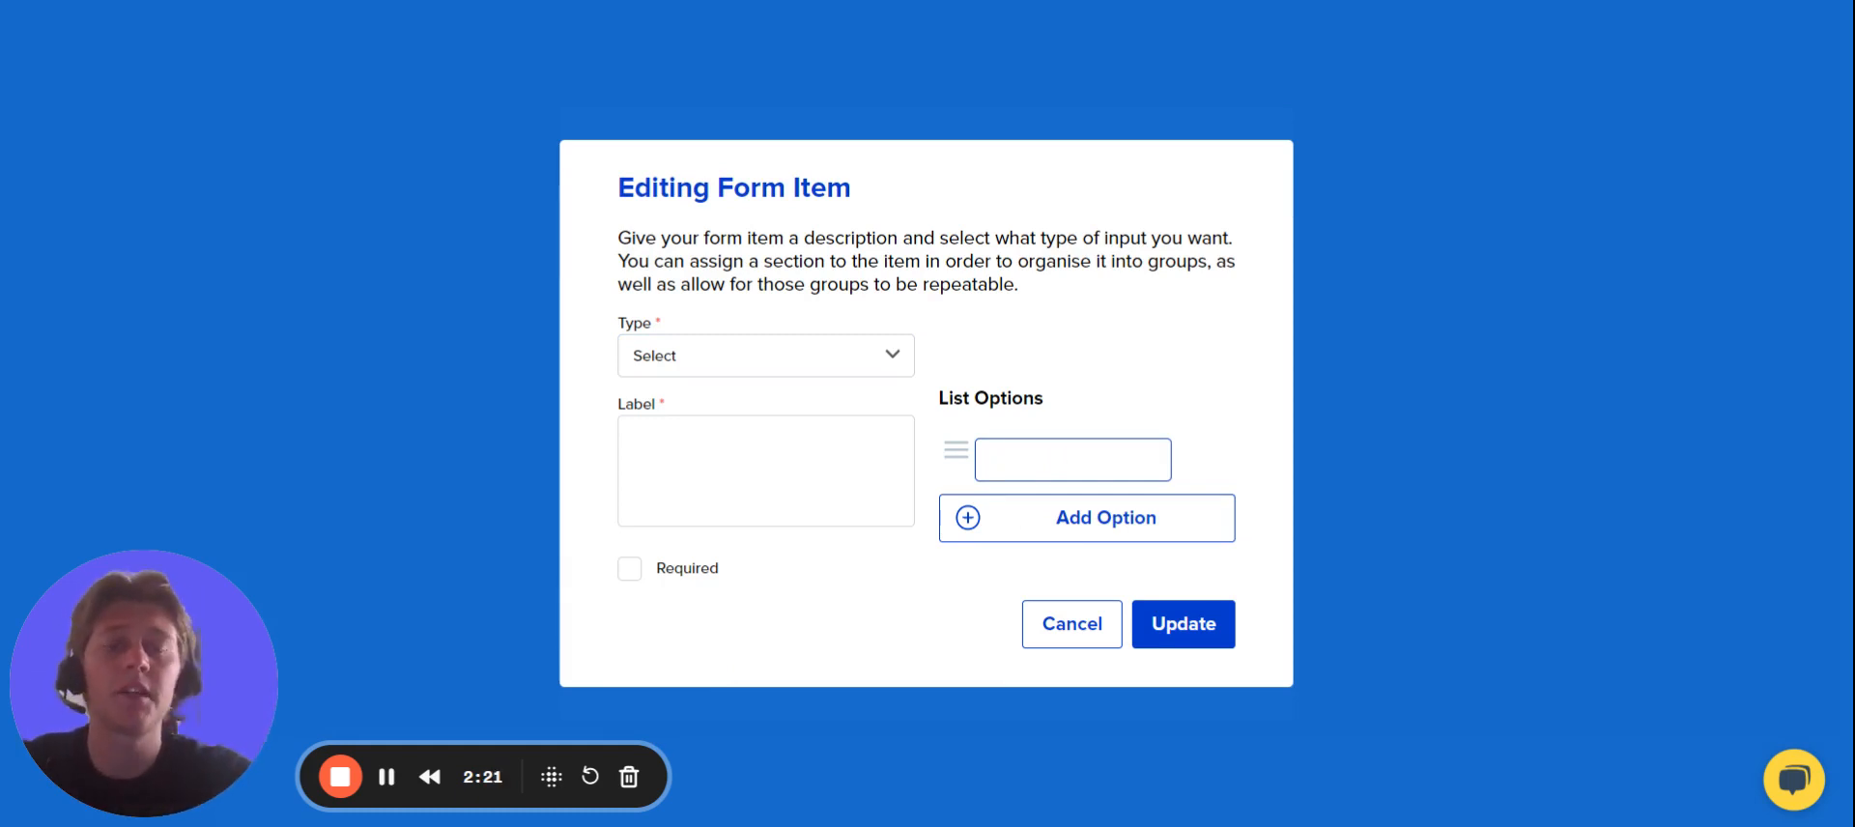
{"action": "type", "text": "Good"}
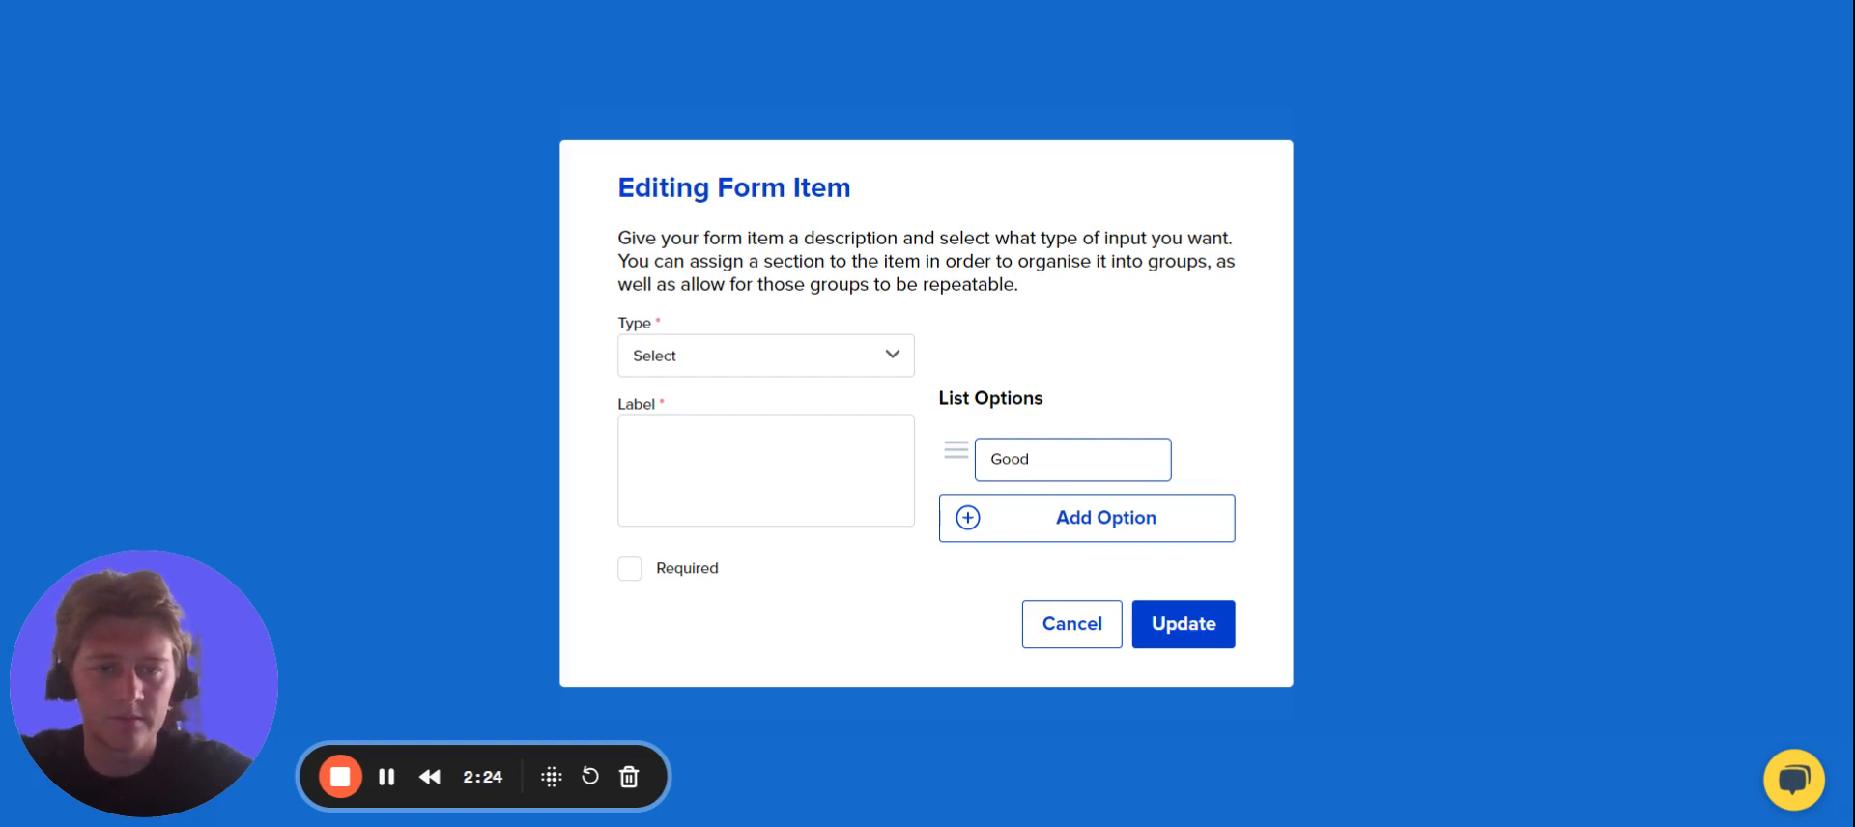
{"action": "left_click", "coordinate": [1043, 530]}
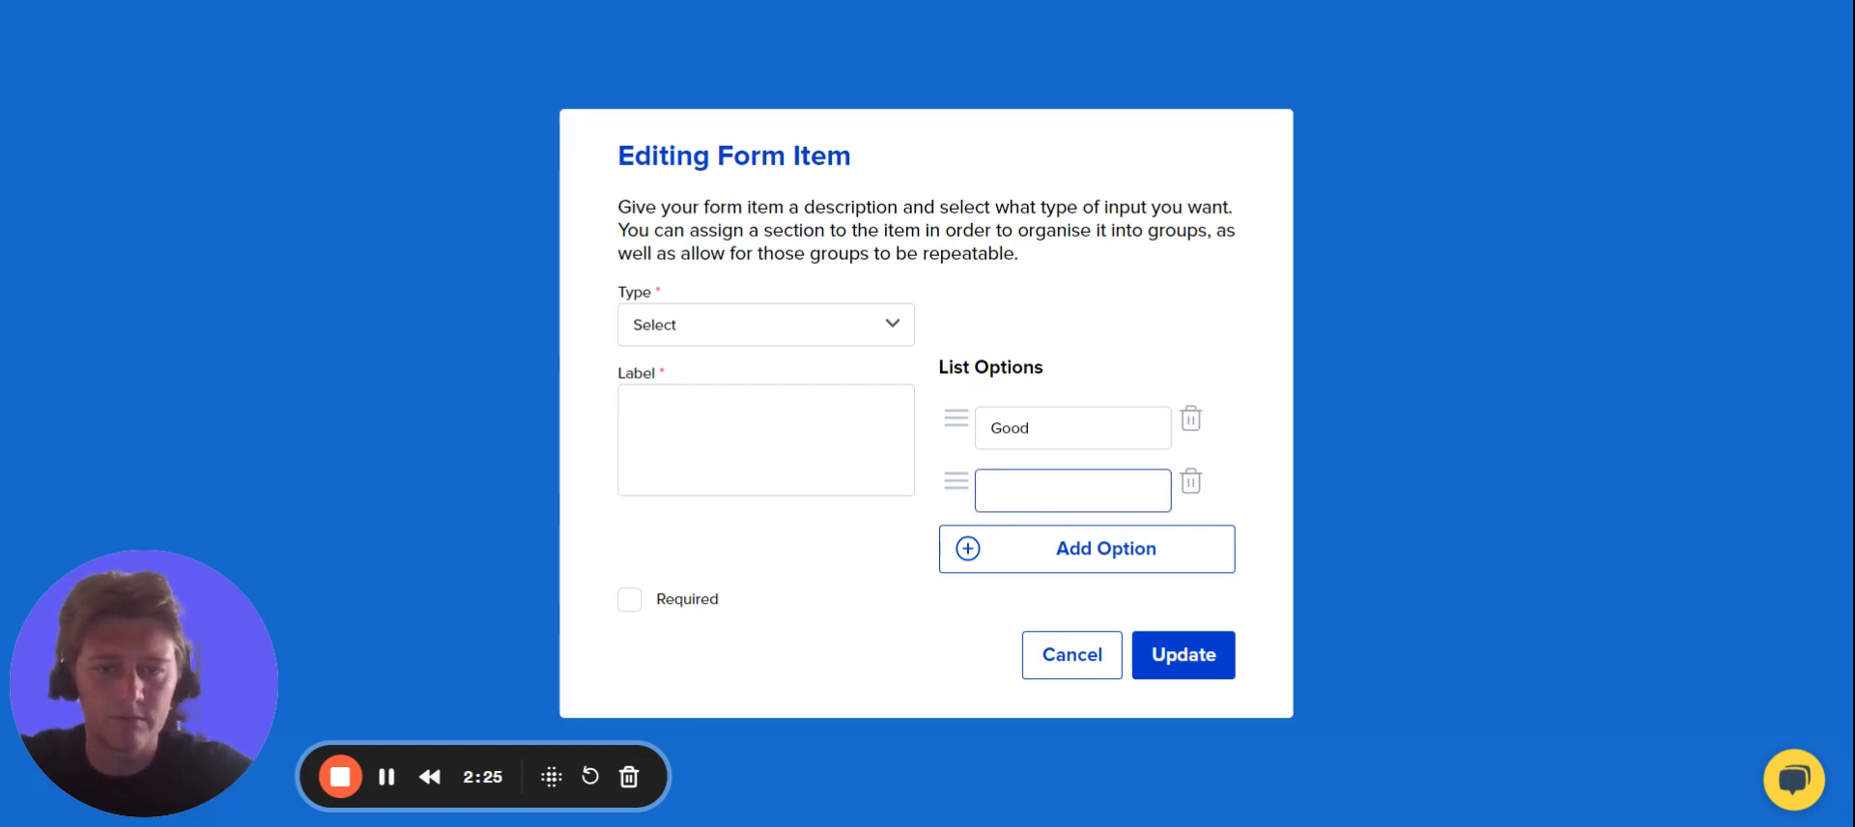
{"action": "type", "text": "Moderate"}
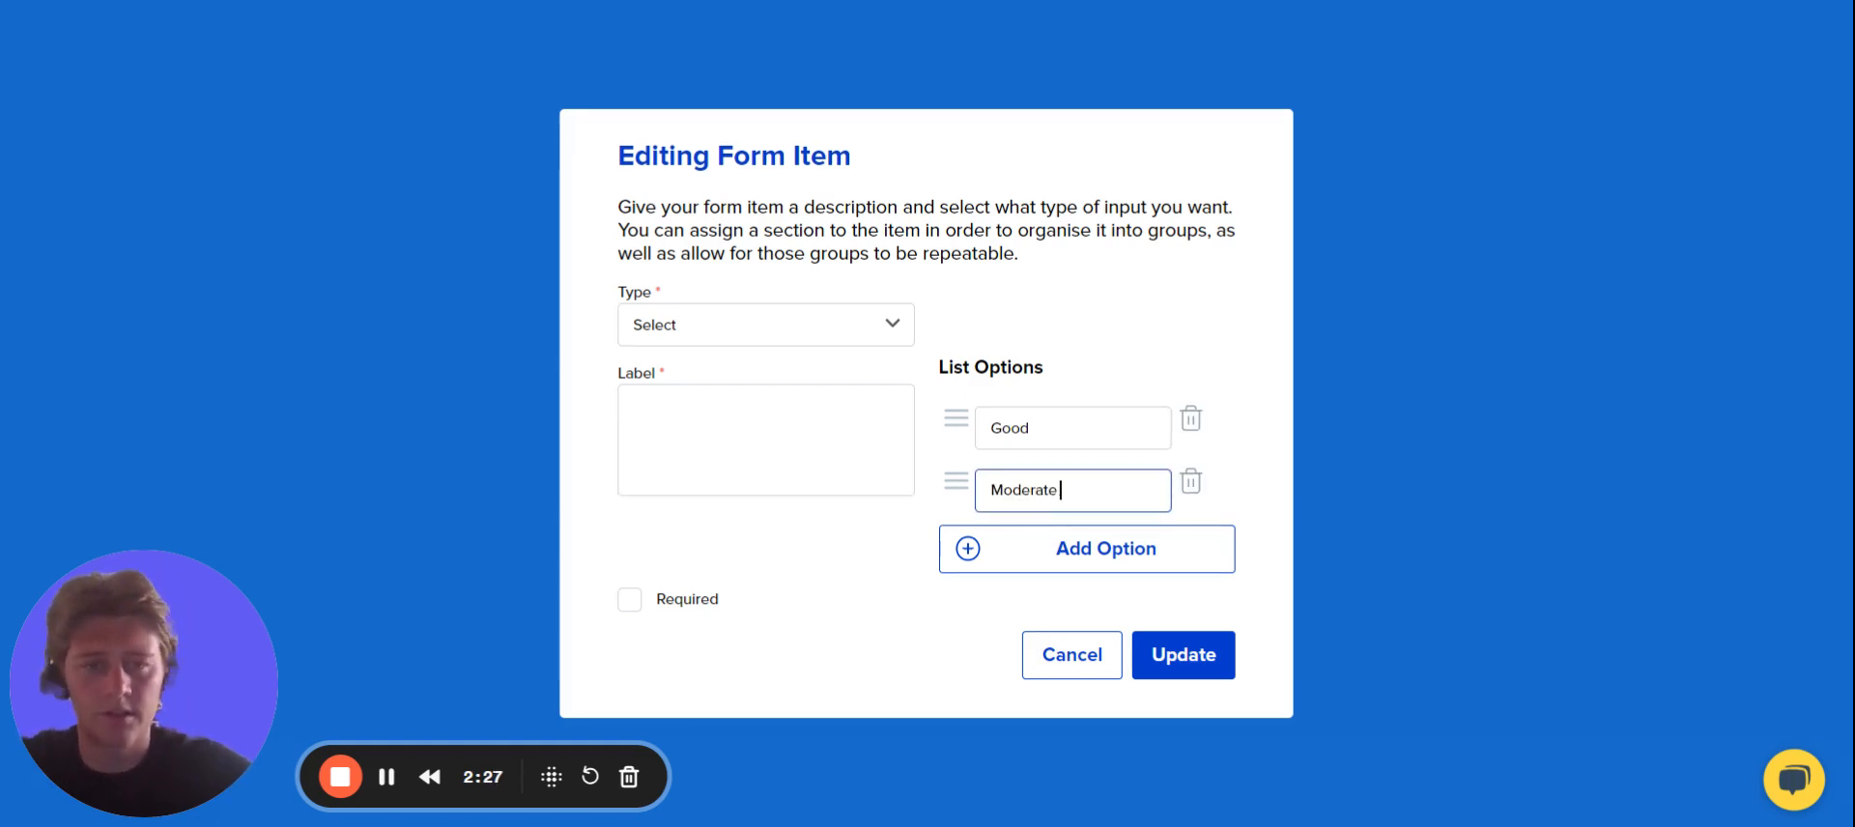
{"action": "left_click", "coordinate": [1034, 551]}
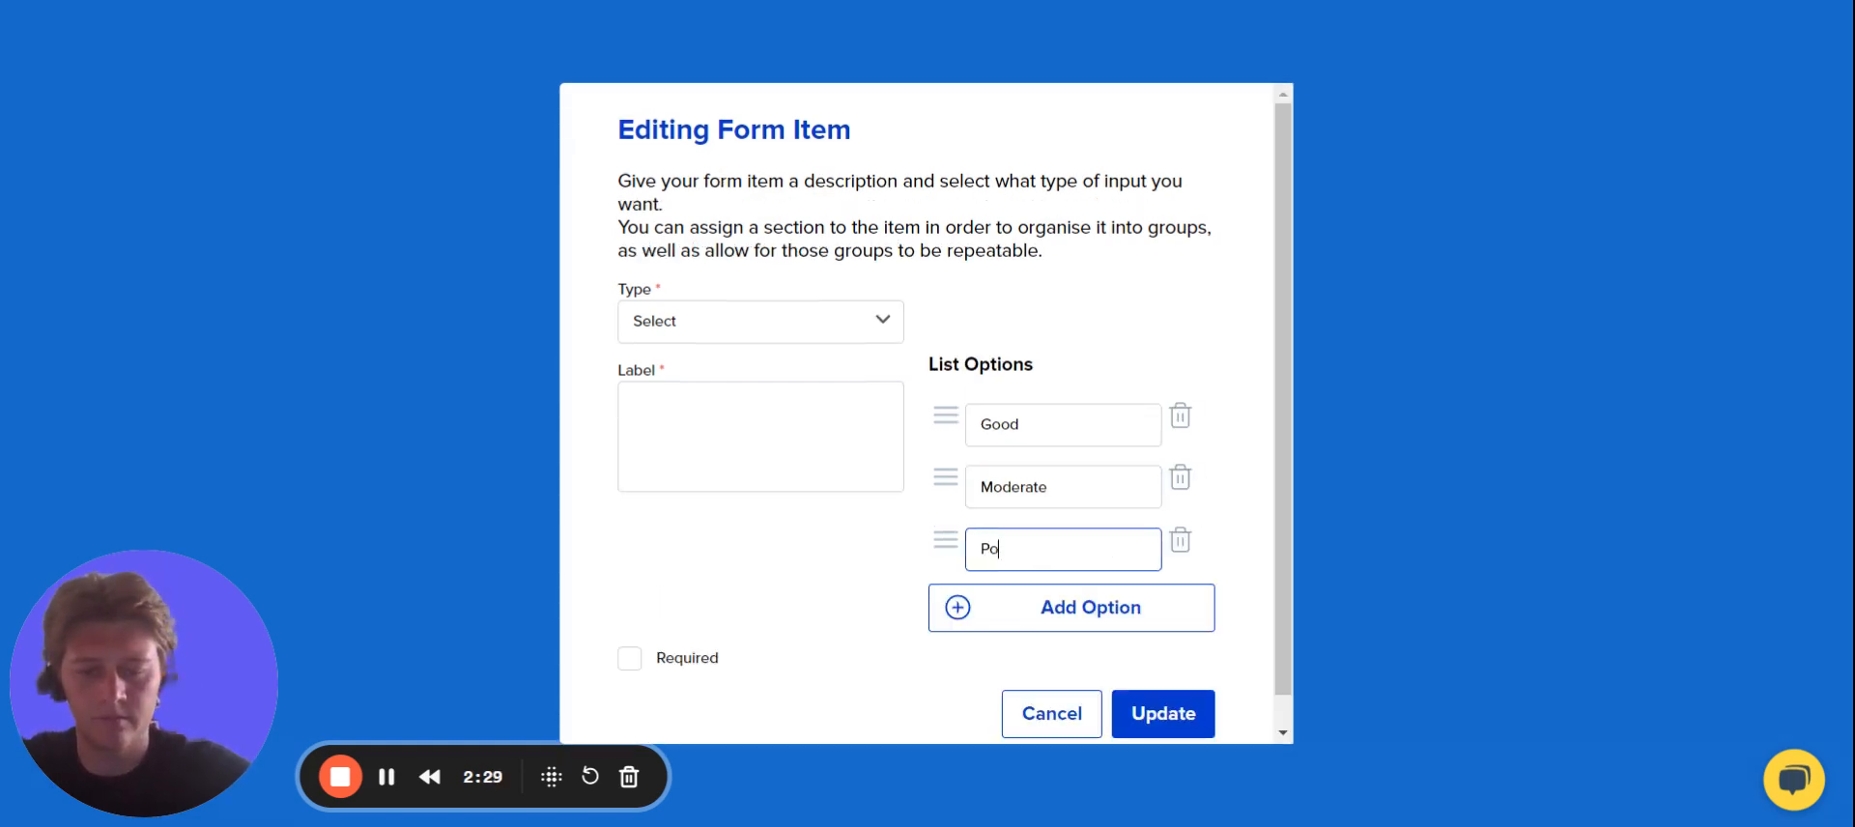
Label the Select column "Condition of Item" and save it to the table.
{"action": "left_click", "coordinate": [761, 437]}
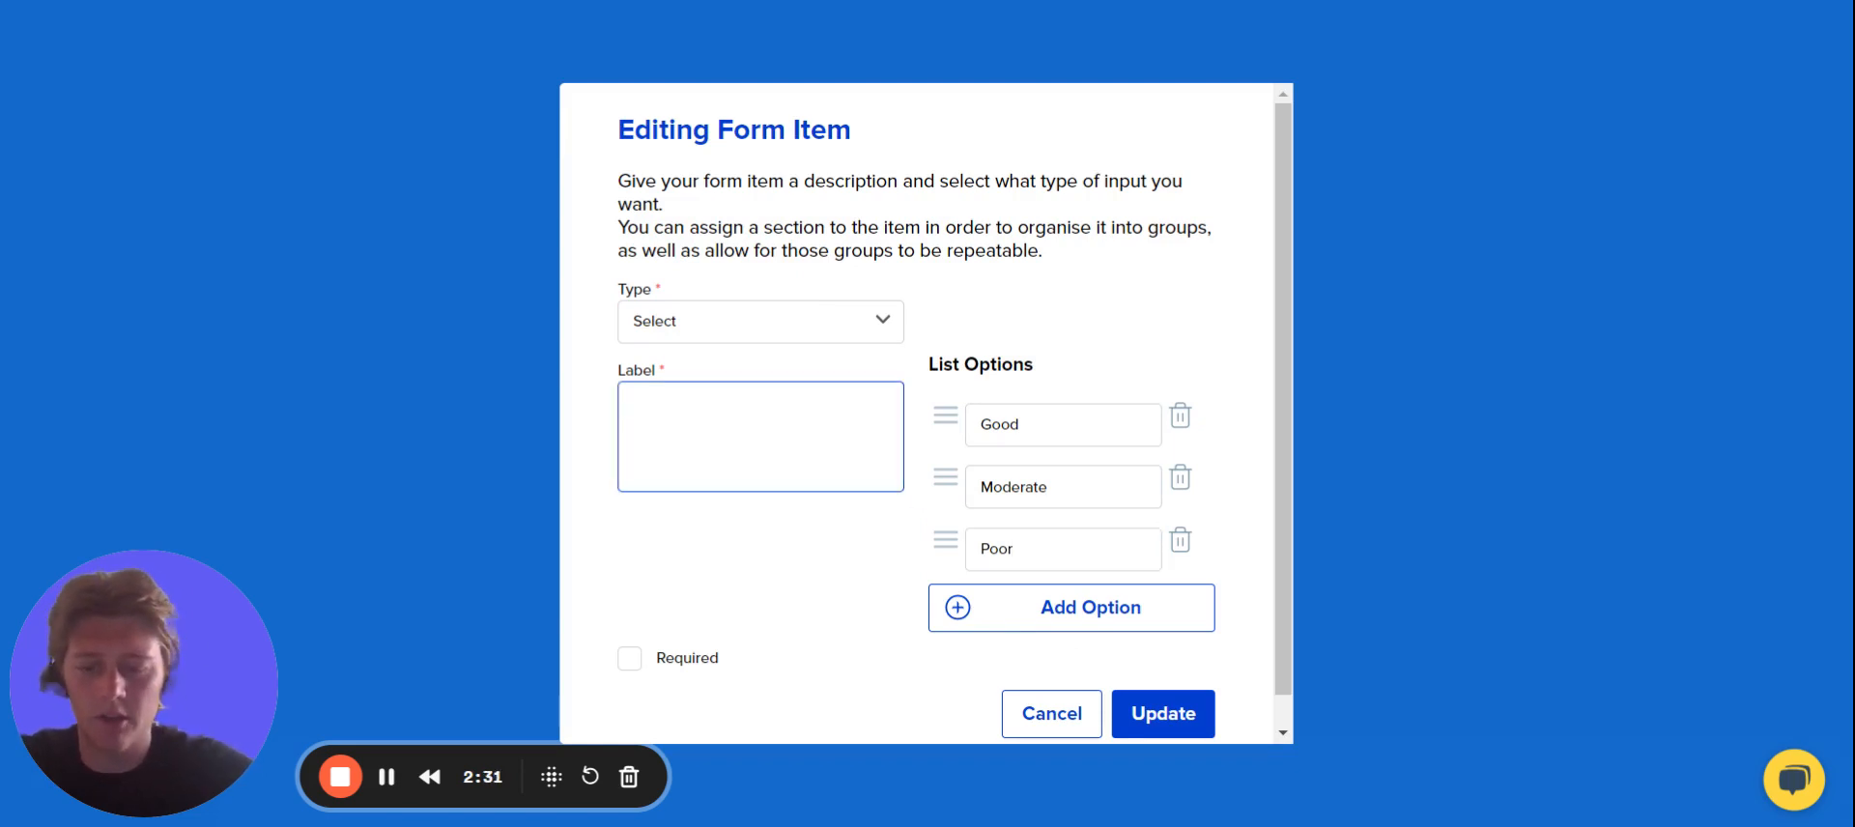
{"action": "type", "text": "Conditi"}
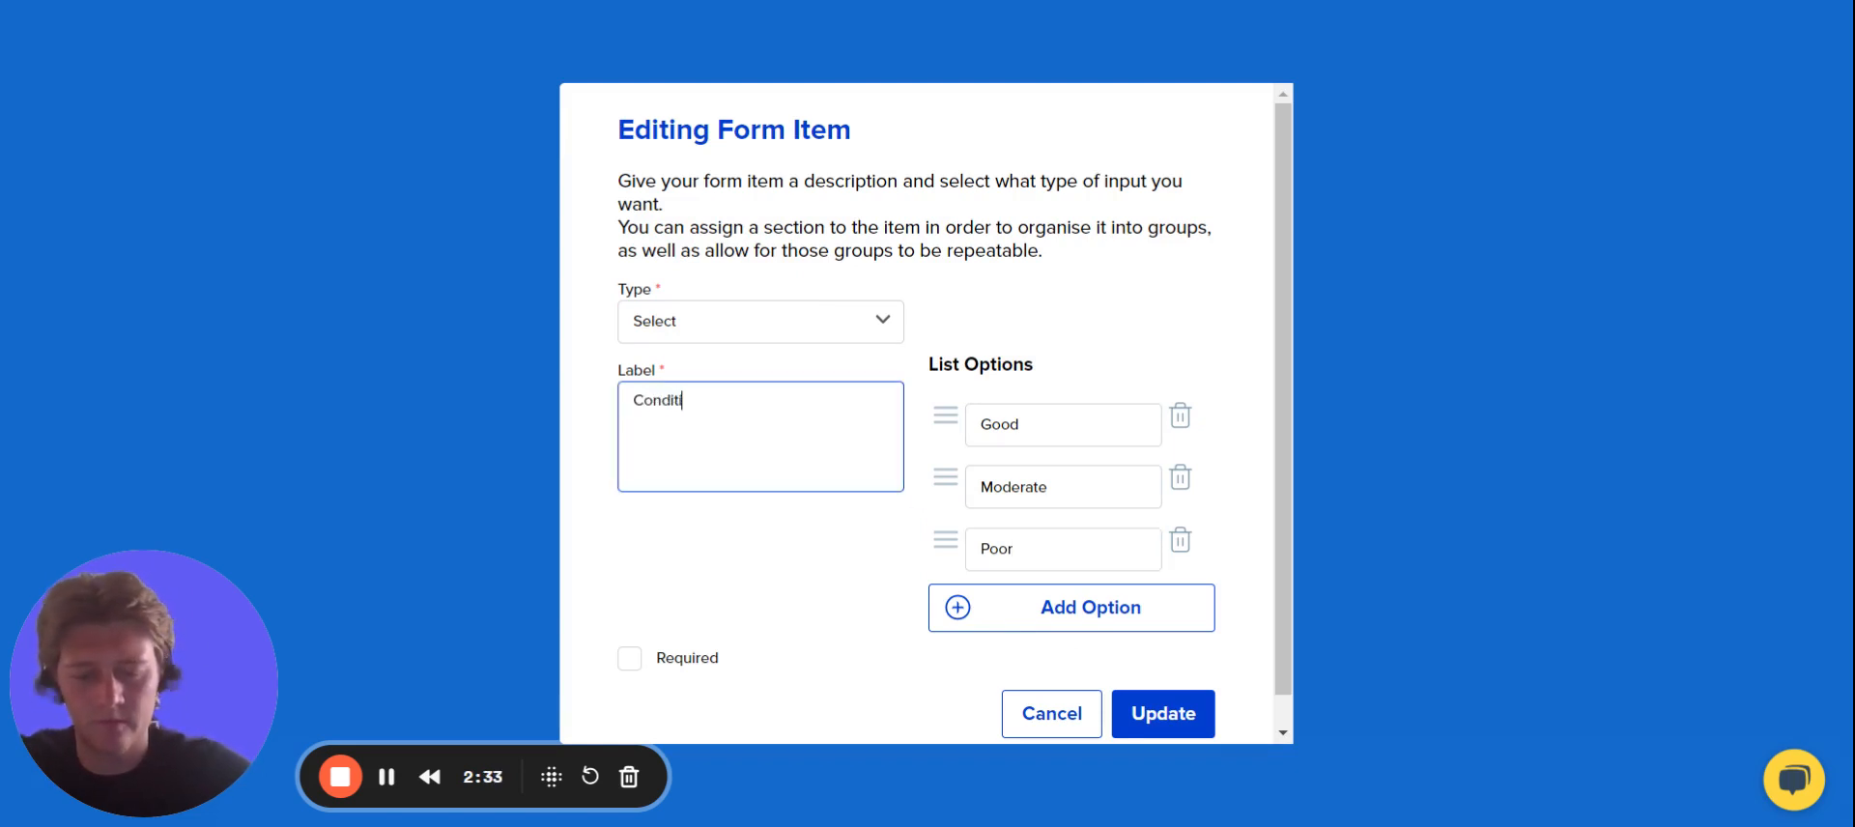
{"action": "type", "text": "on of Item"}
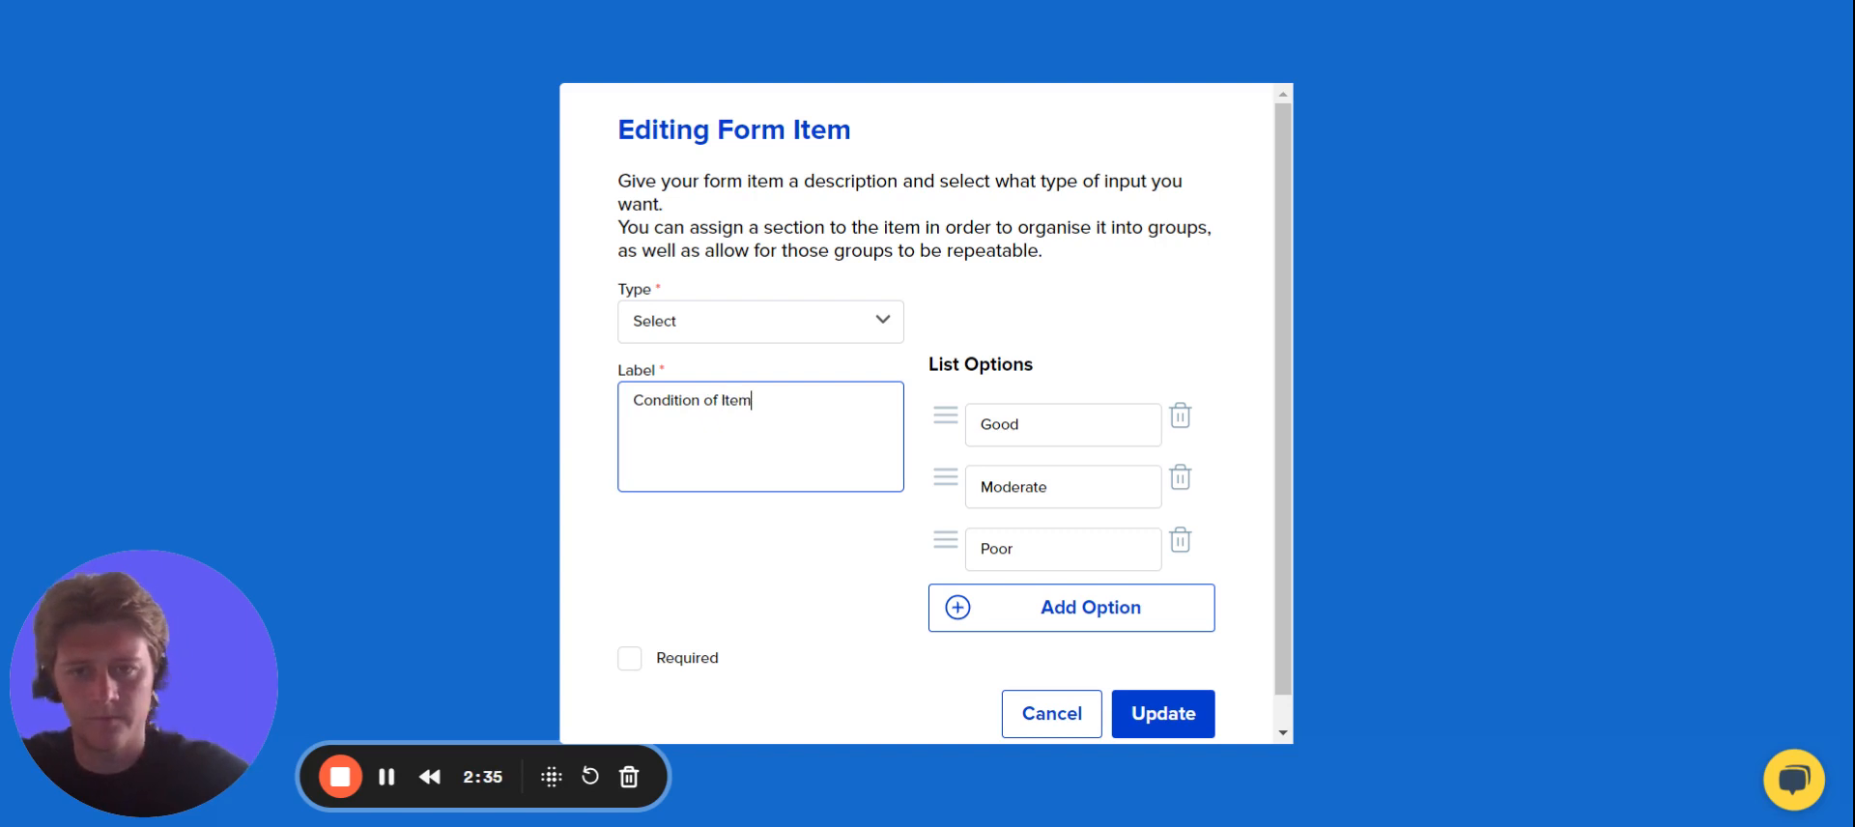
{"action": "left_click", "coordinate": [1163, 720]}
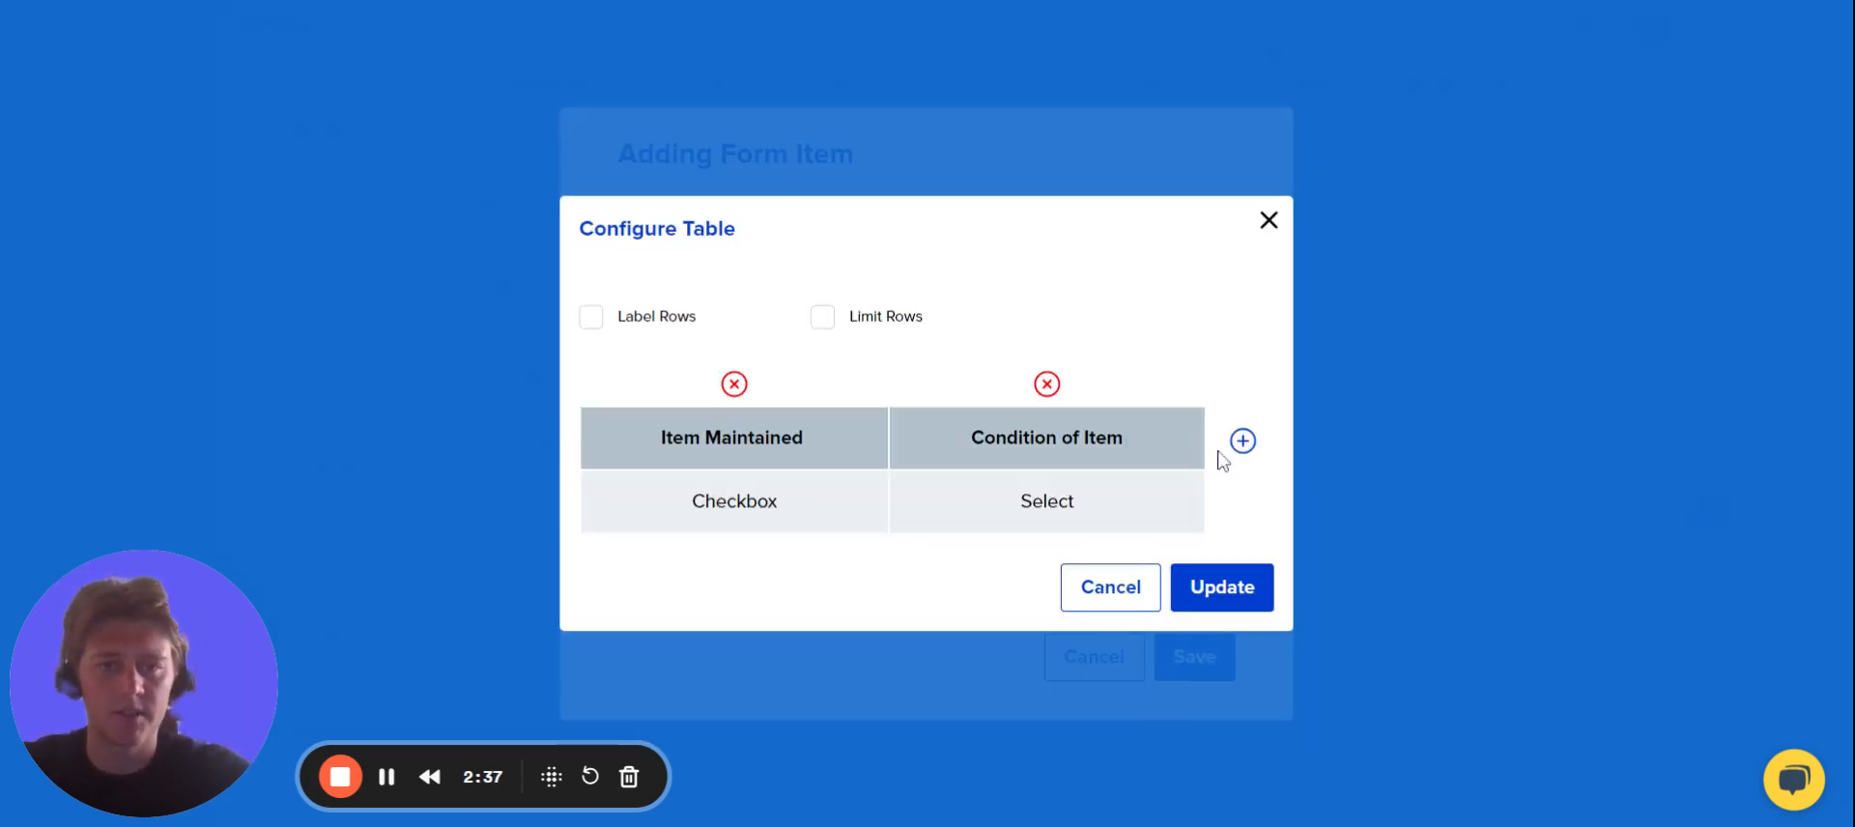
Add a third table column of type Image labelled "Take Image of Item".
{"action": "left_click", "coordinate": [1243, 442]}
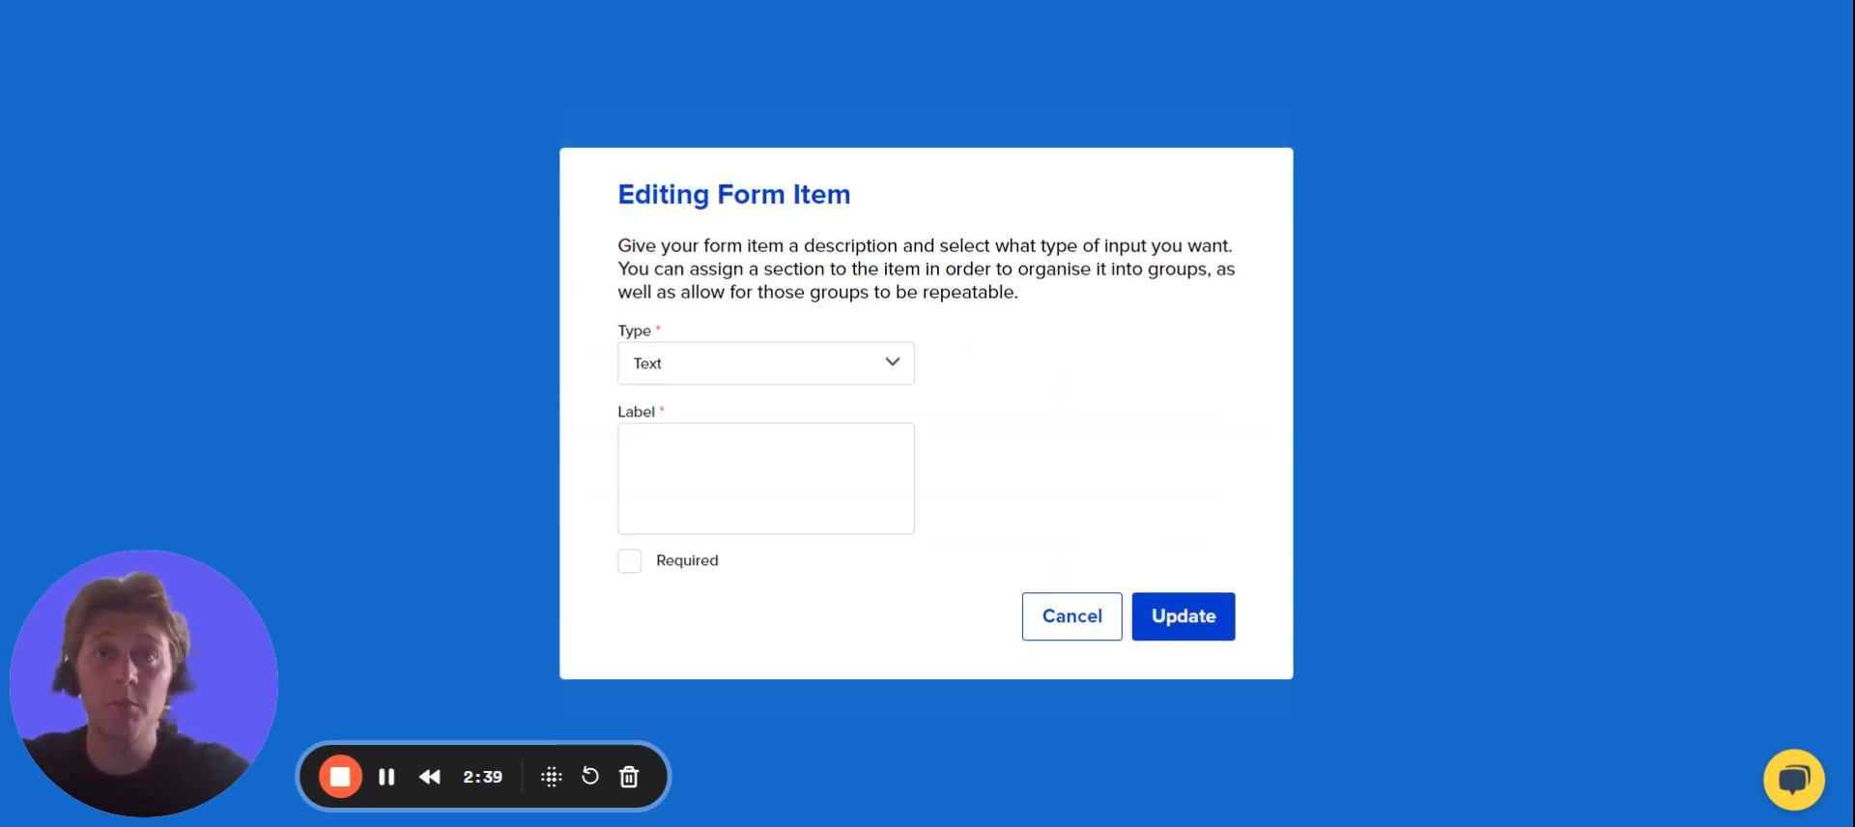
{"action": "left_click", "coordinate": [744, 364]}
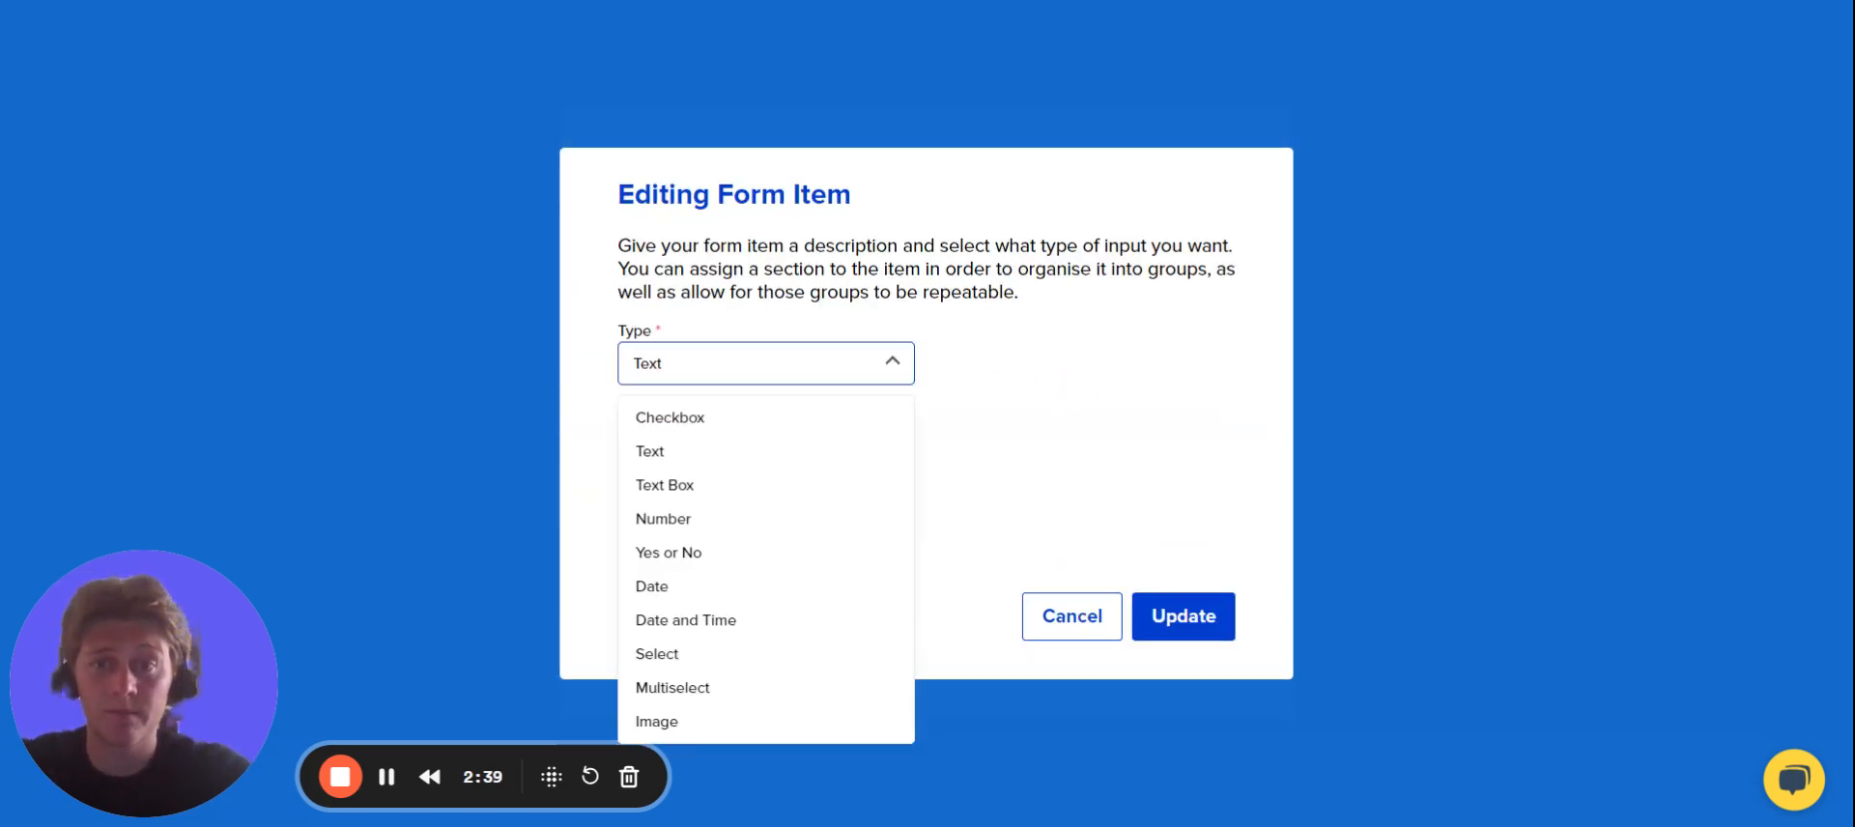
{"action": "left_click", "coordinate": [713, 737]}
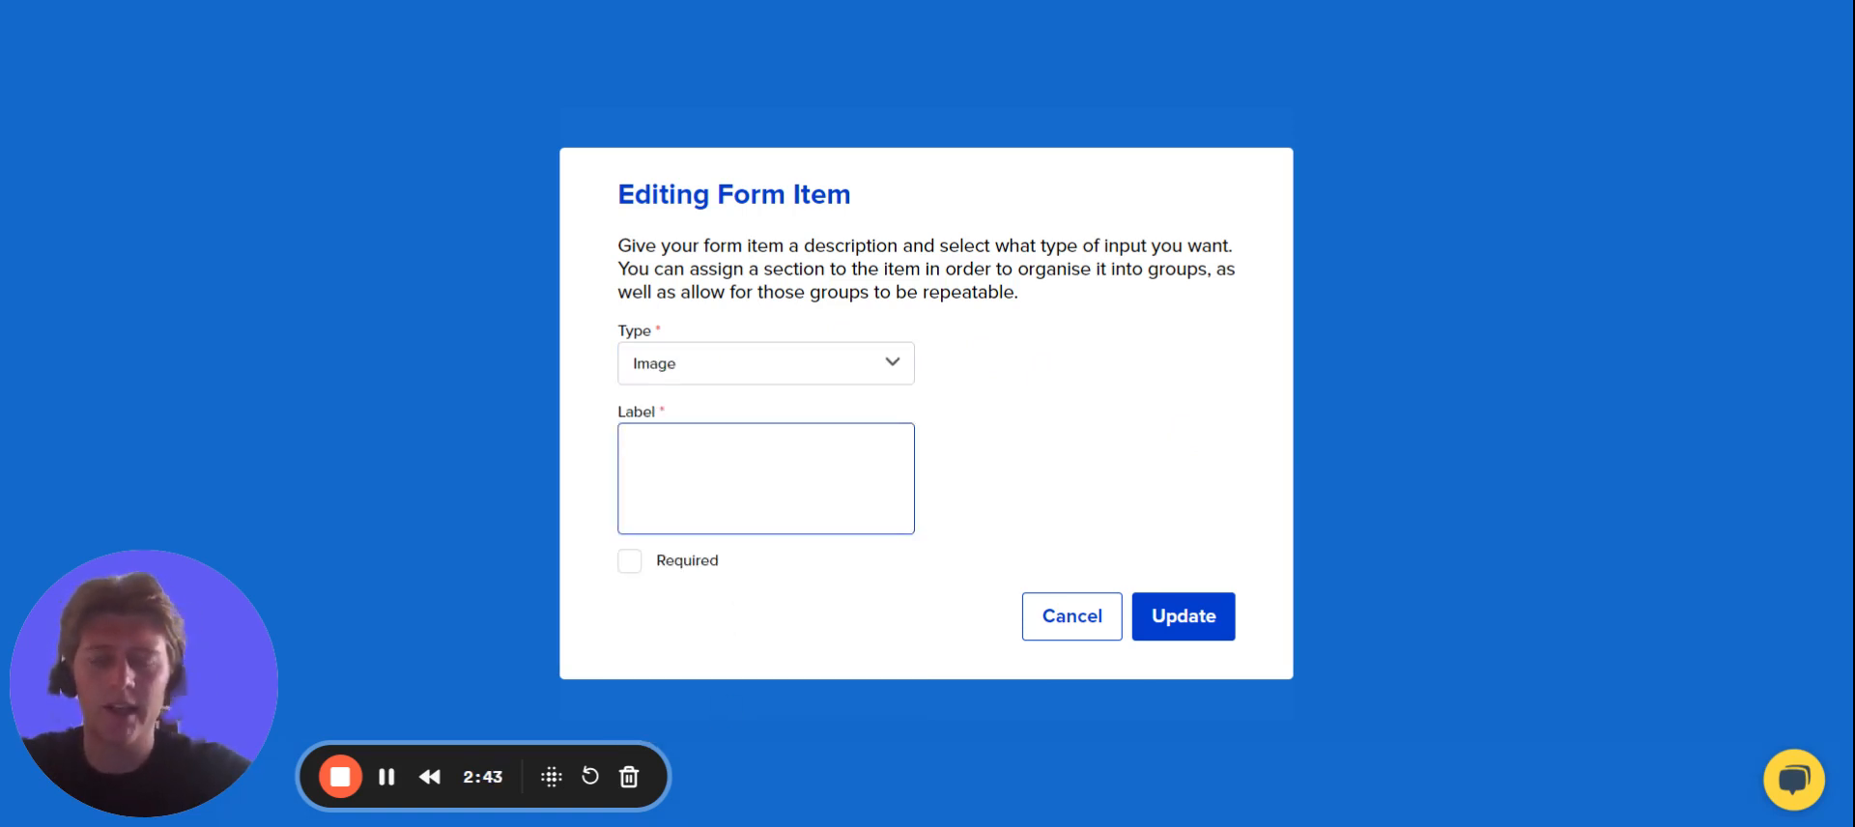
{"action": "type", "text": "Take Image"}
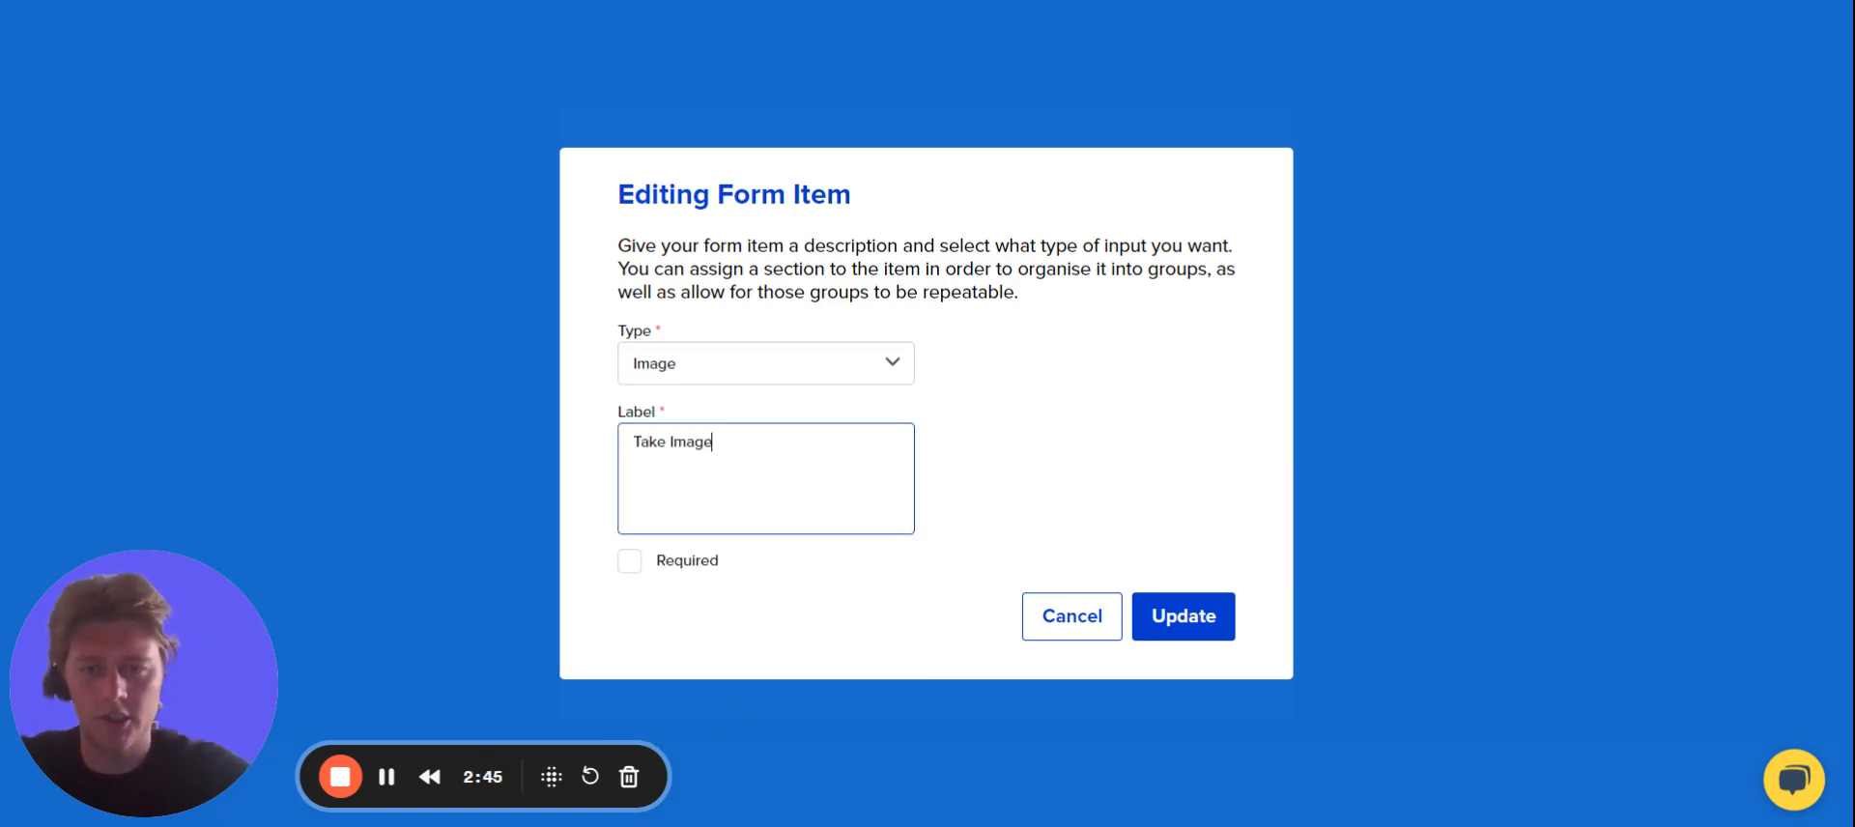
{"action": "type", "text": " of Item"}
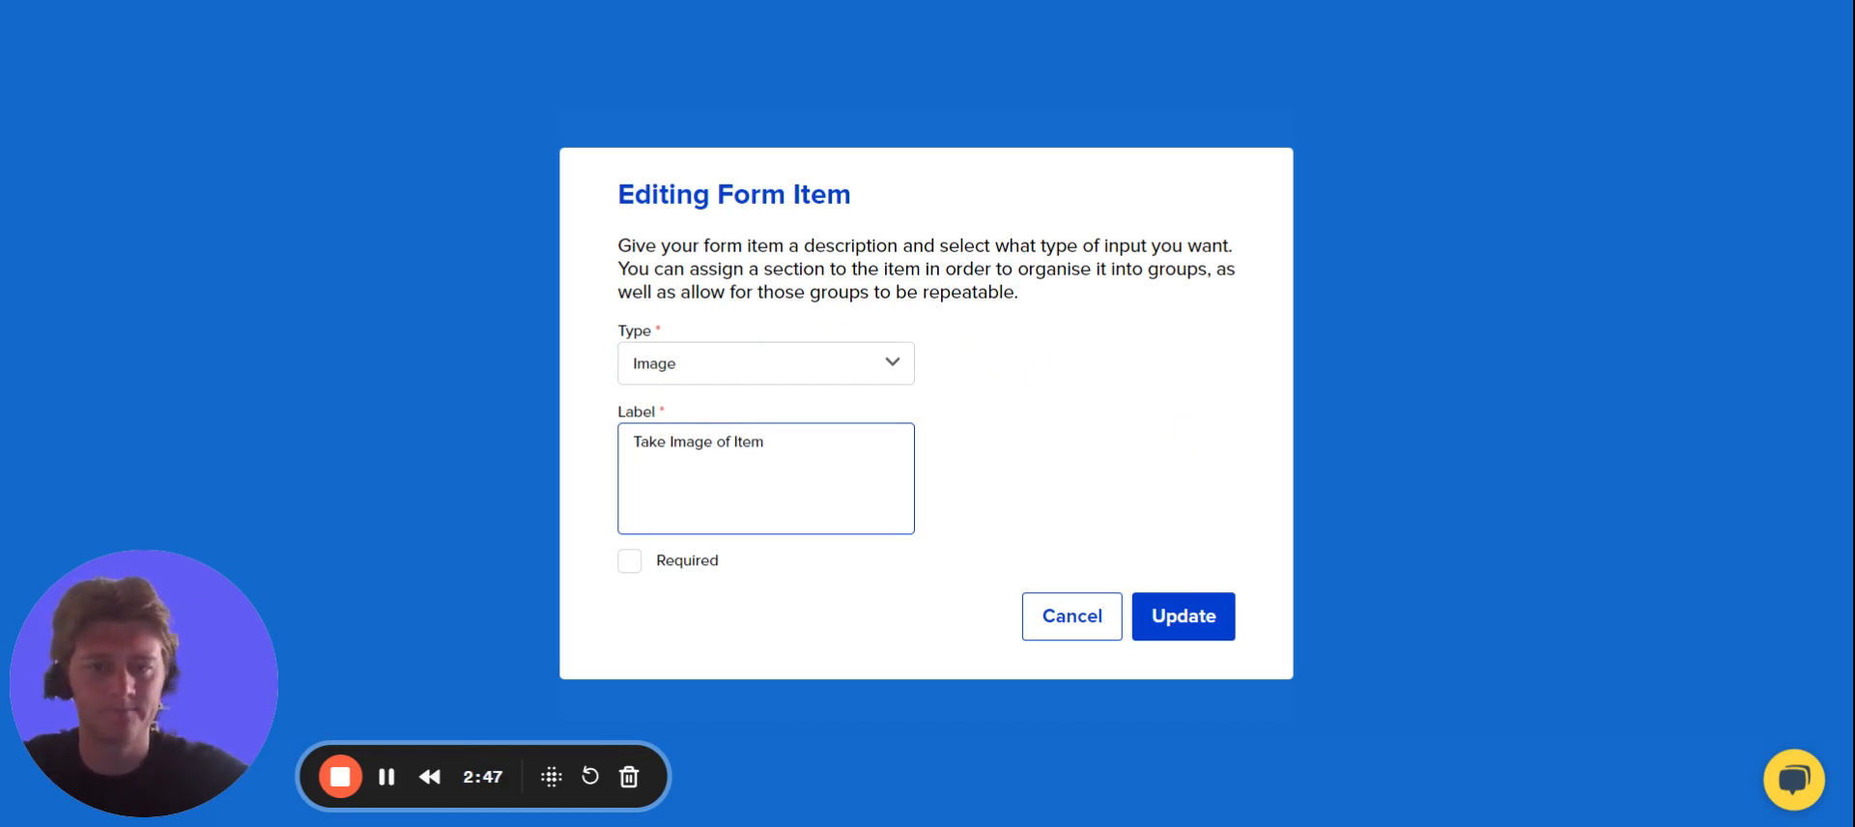
{"action": "left_click", "coordinate": [1187, 628]}
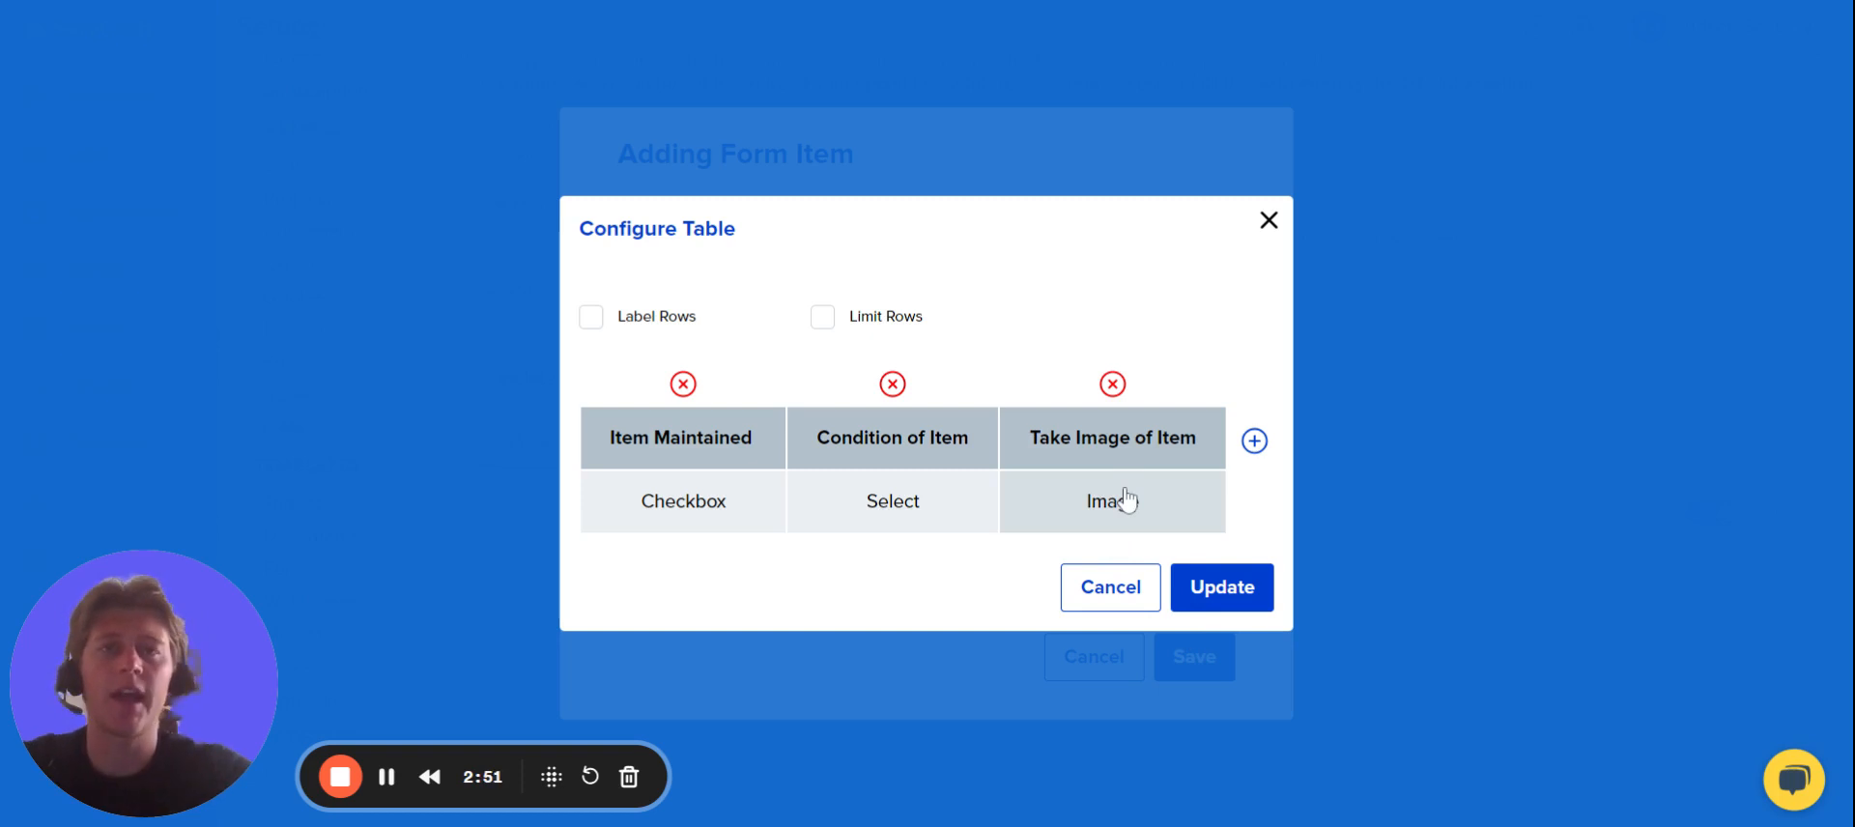
Add a fourth table column of type Text Box labelled "Additional Comments".
{"action": "left_click", "coordinate": [1257, 442]}
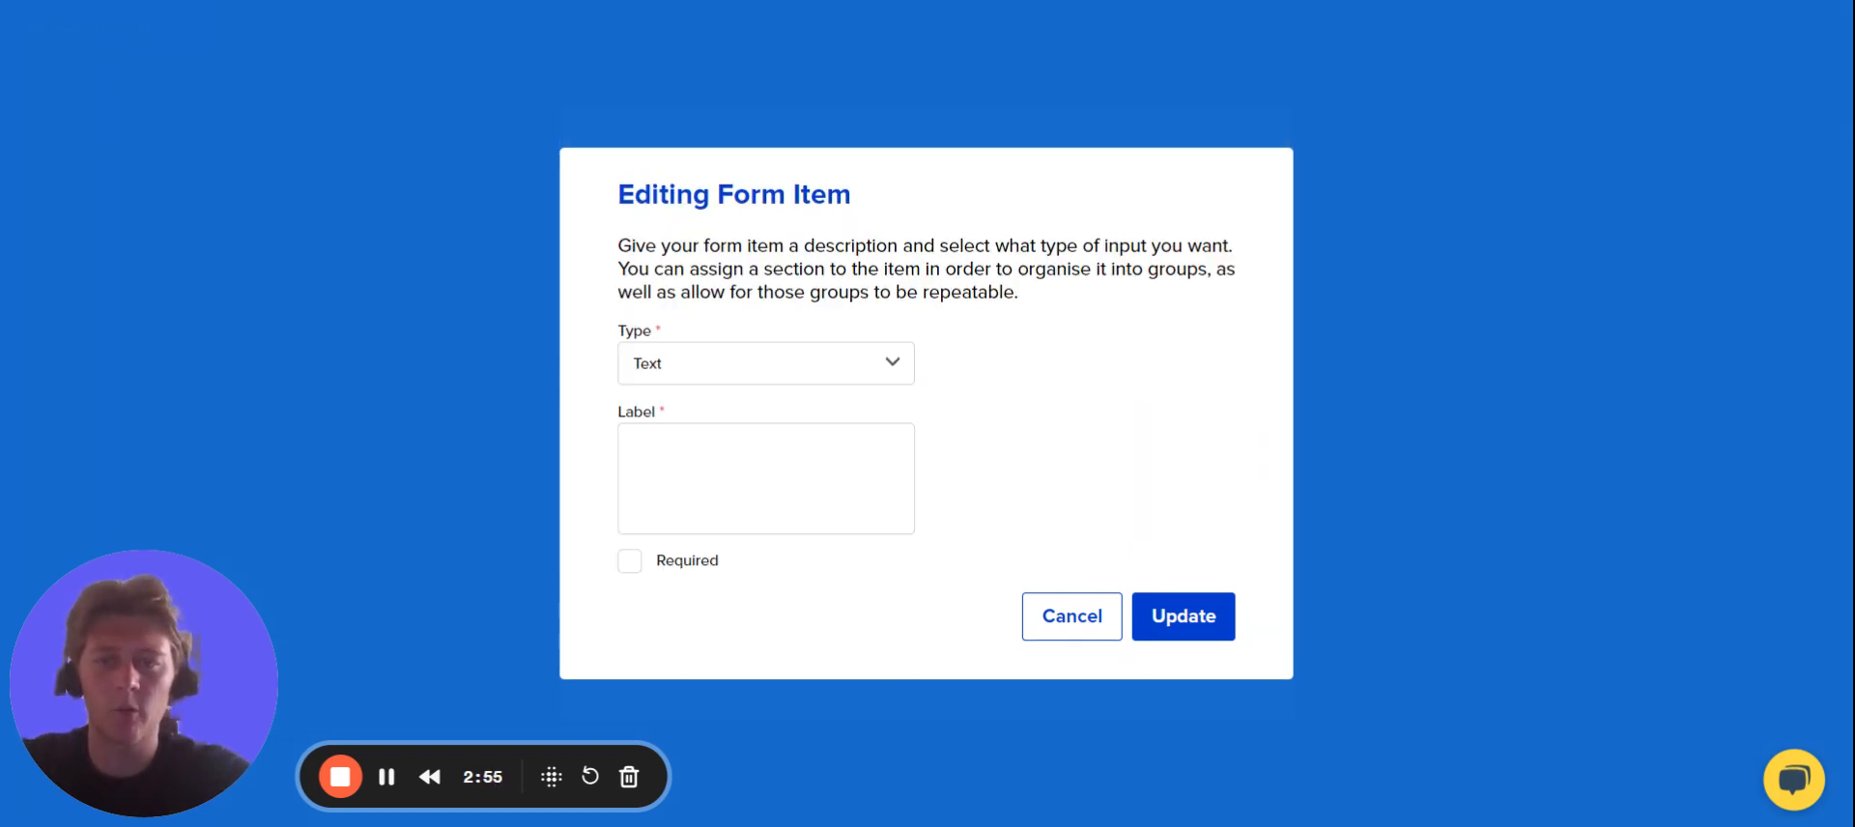
{"action": "left_click", "coordinate": [767, 363]}
{"action": "left_click", "coordinate": [705, 486]}
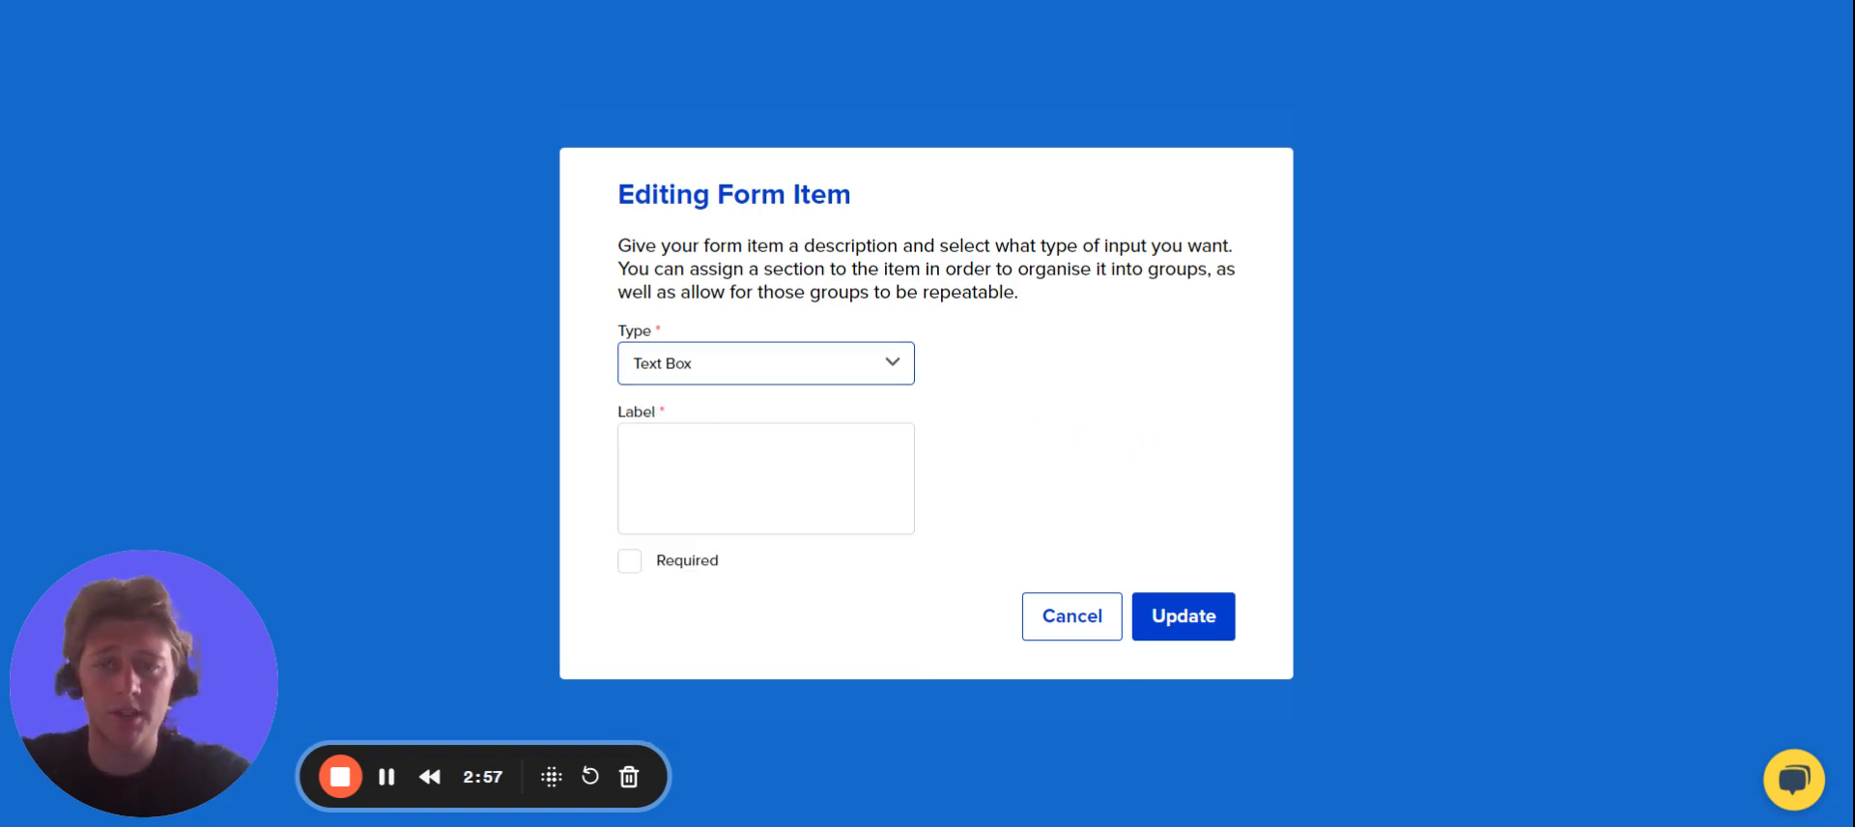
{"action": "left_click", "coordinate": [704, 493]}
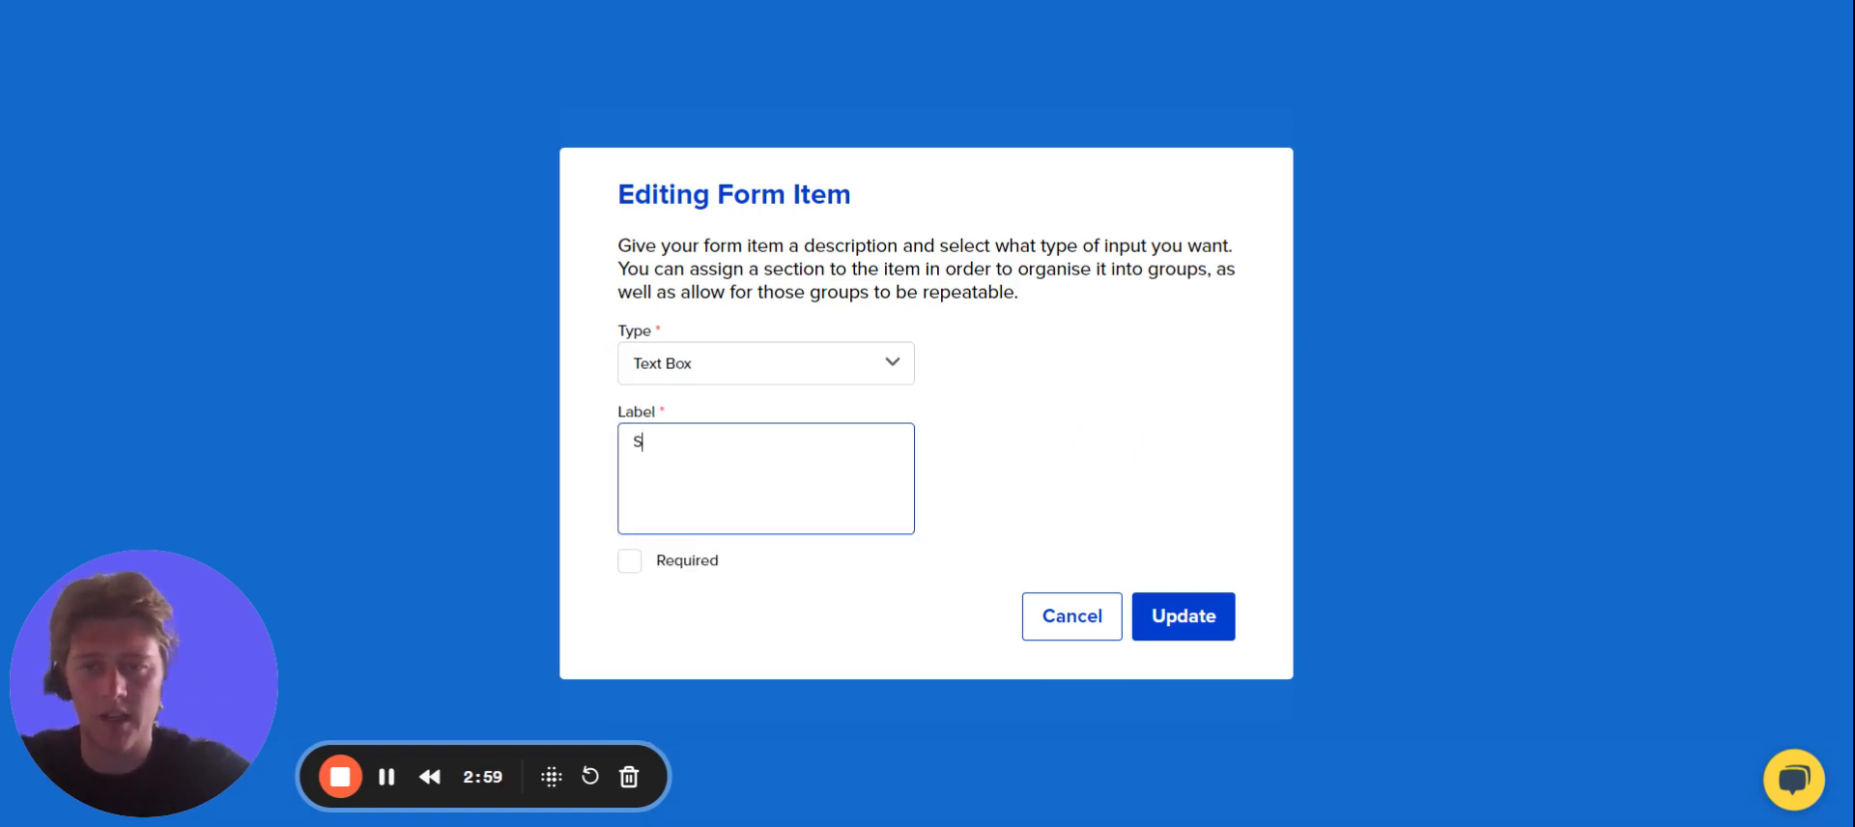
{"action": "type", "text": "Addit"}
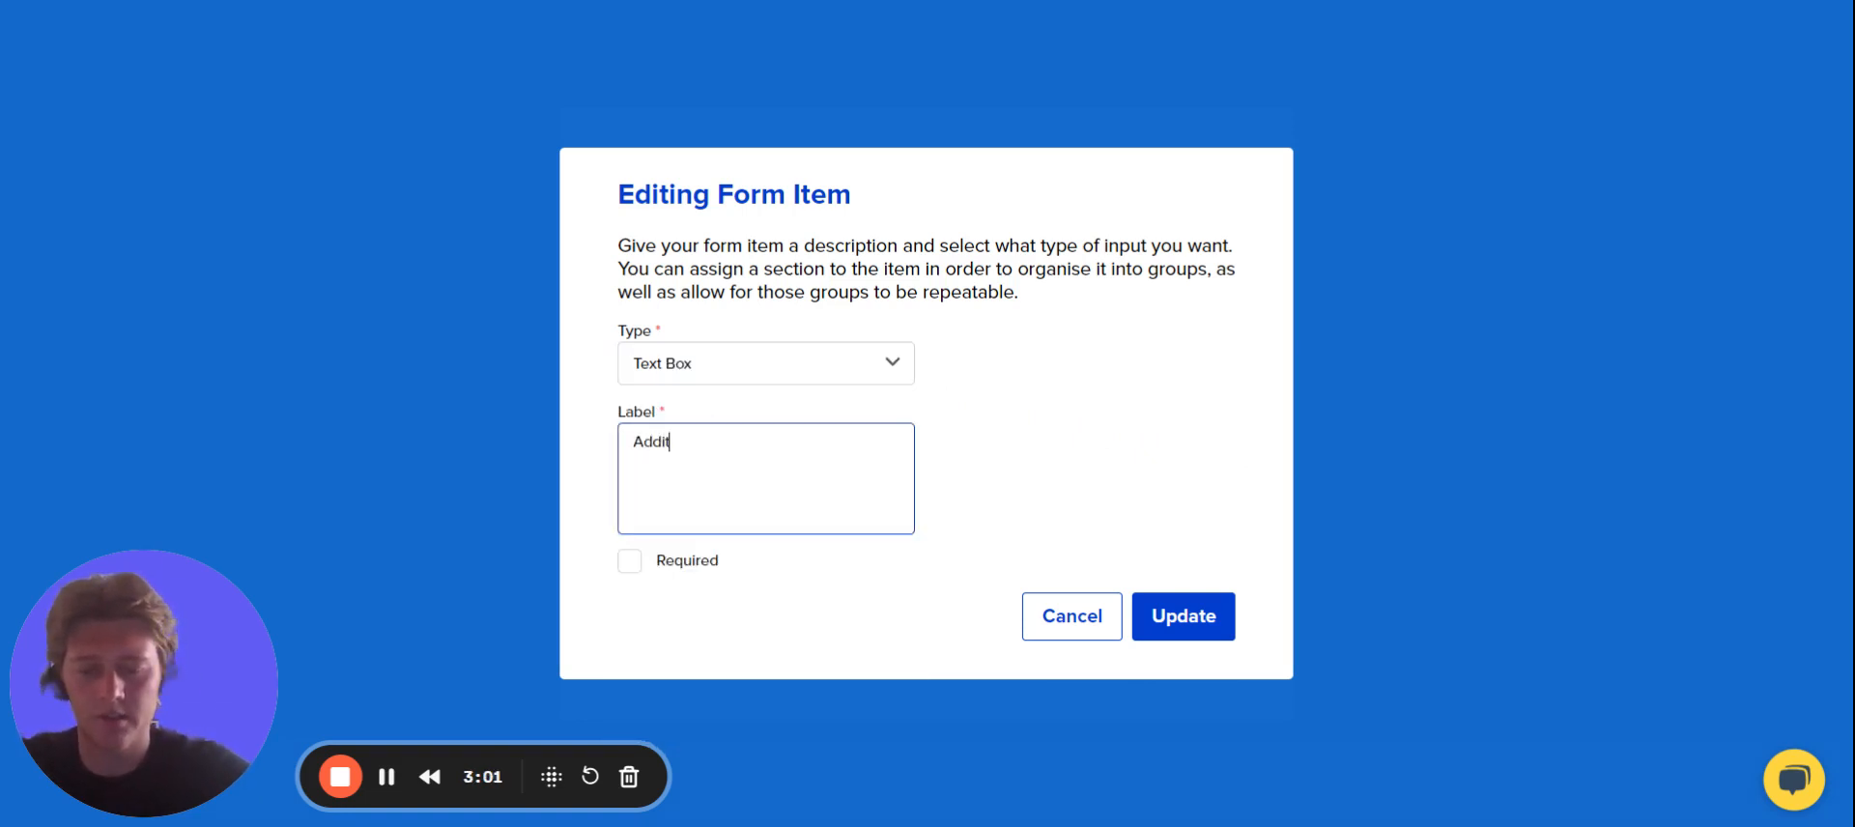
{"action": "type", "text": "ional Comments"}
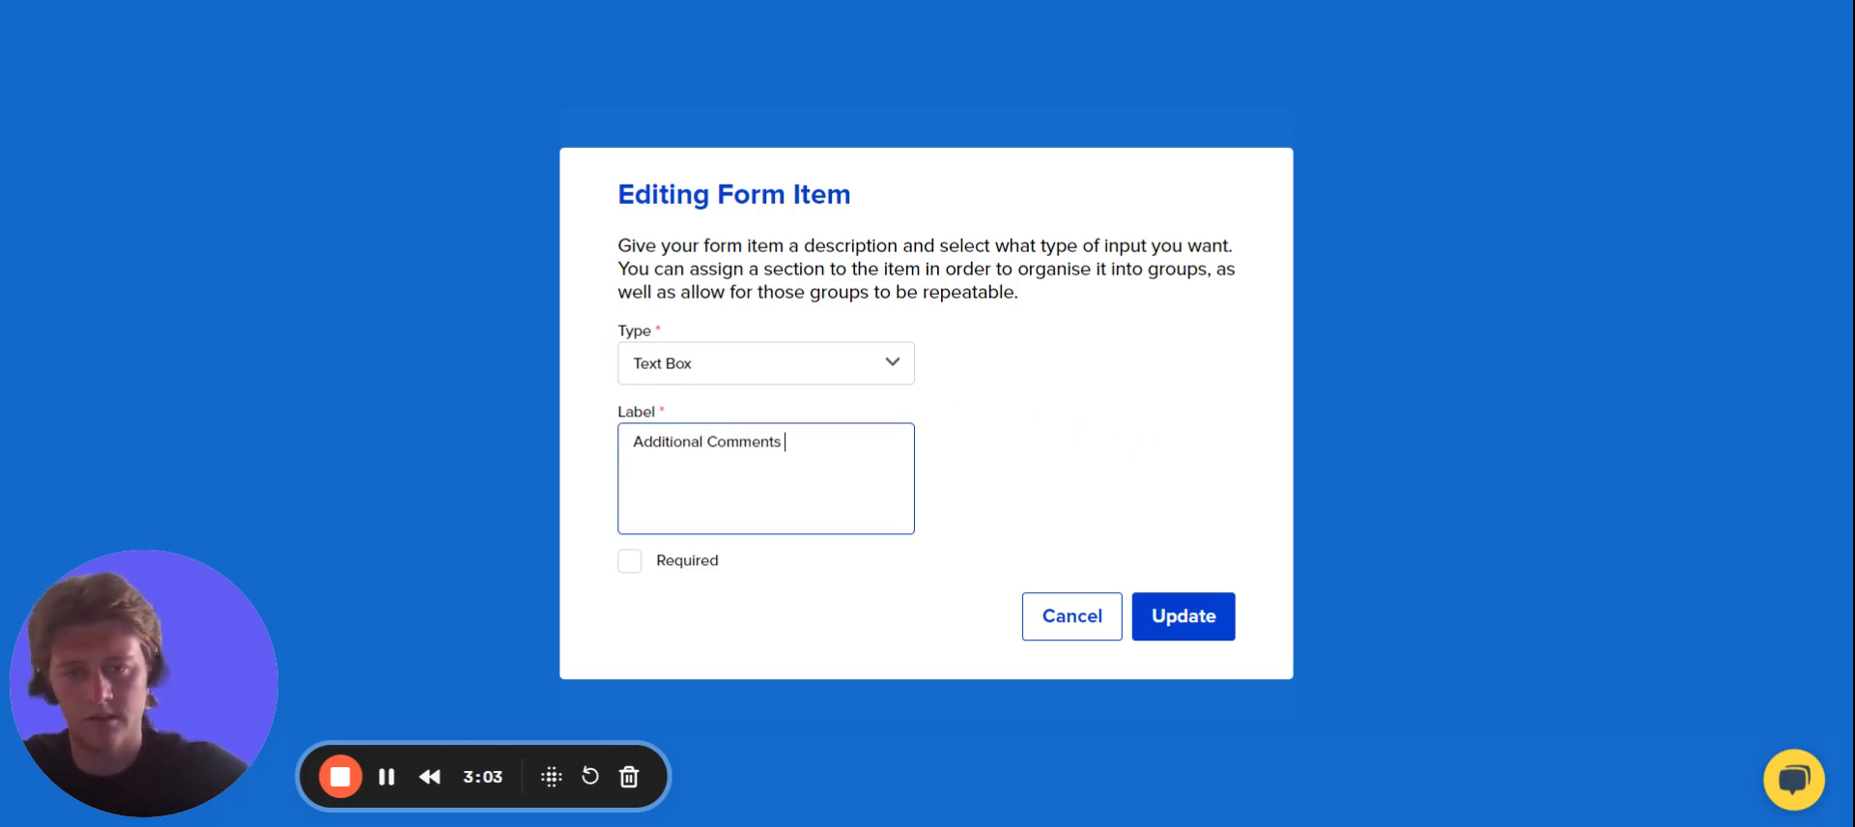
{"action": "left_click", "coordinate": [1138, 617]}
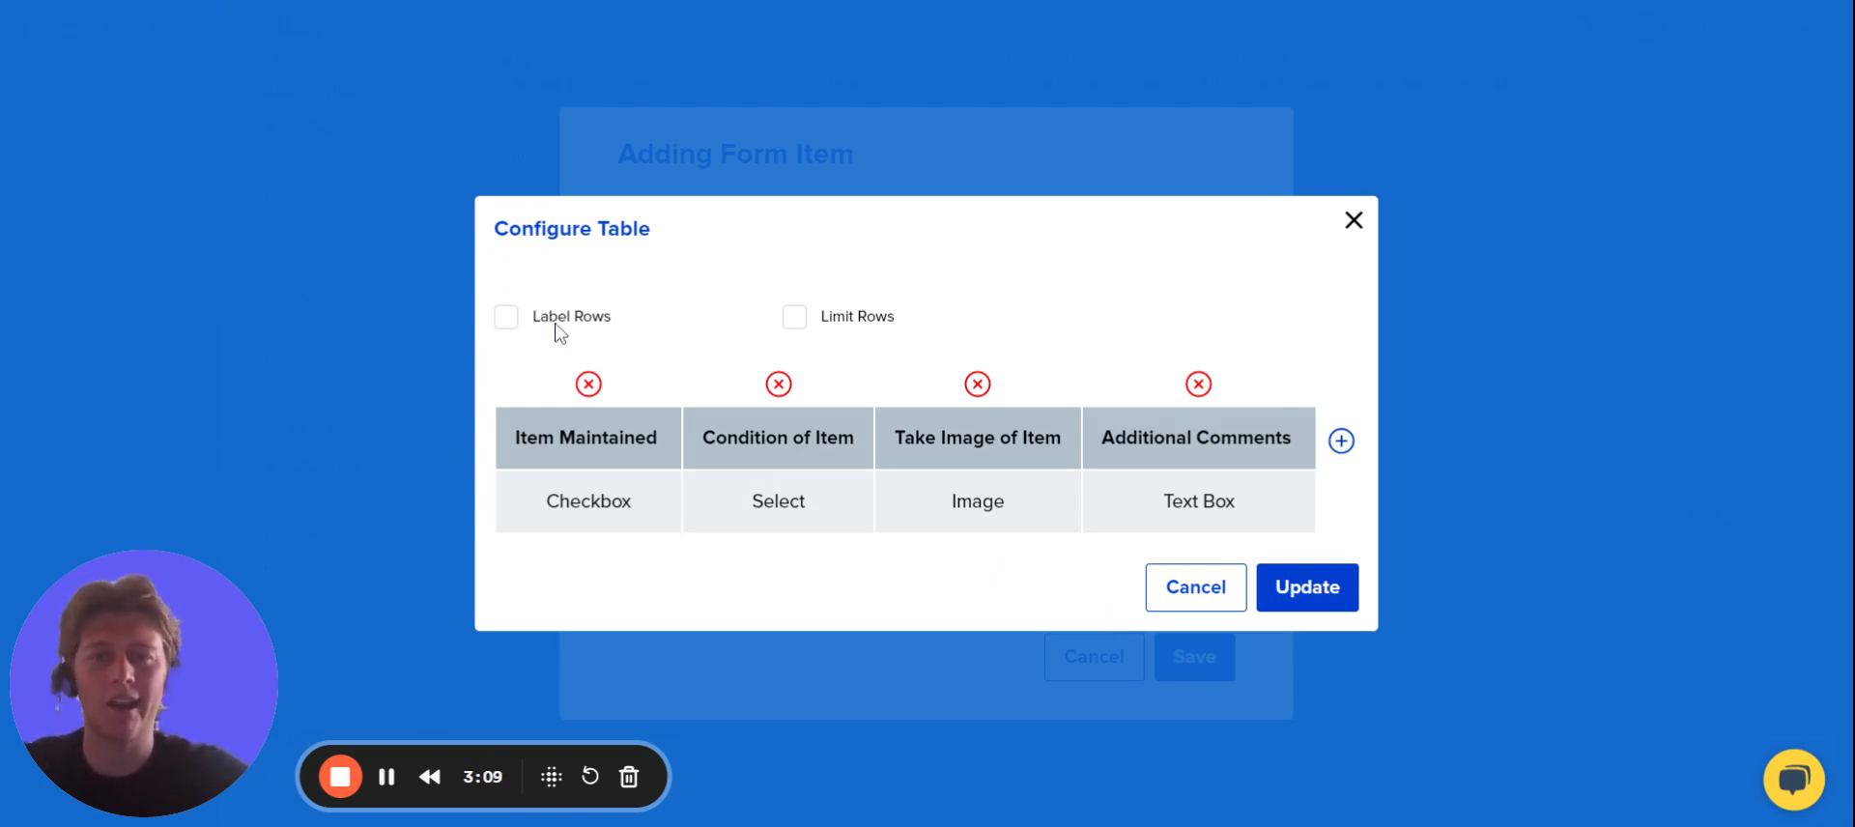
Enable row labels for the table and name the first row "Air-Con A".
{"action": "left_click", "coordinate": [511, 326]}
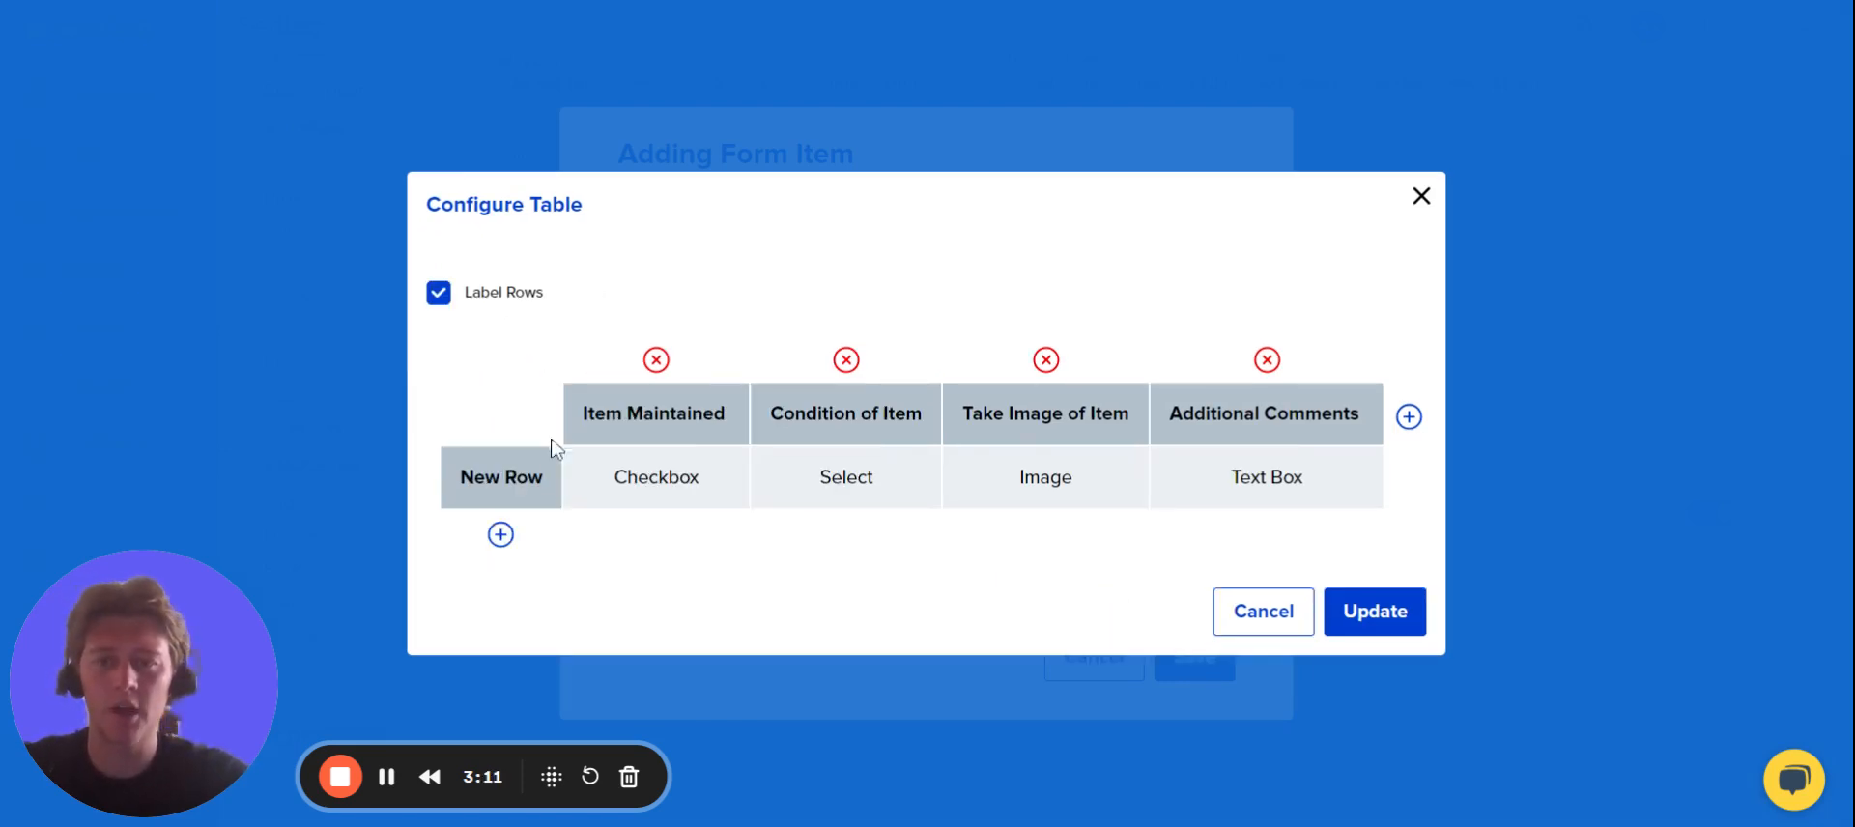
{"action": "left_click", "coordinate": [515, 493]}
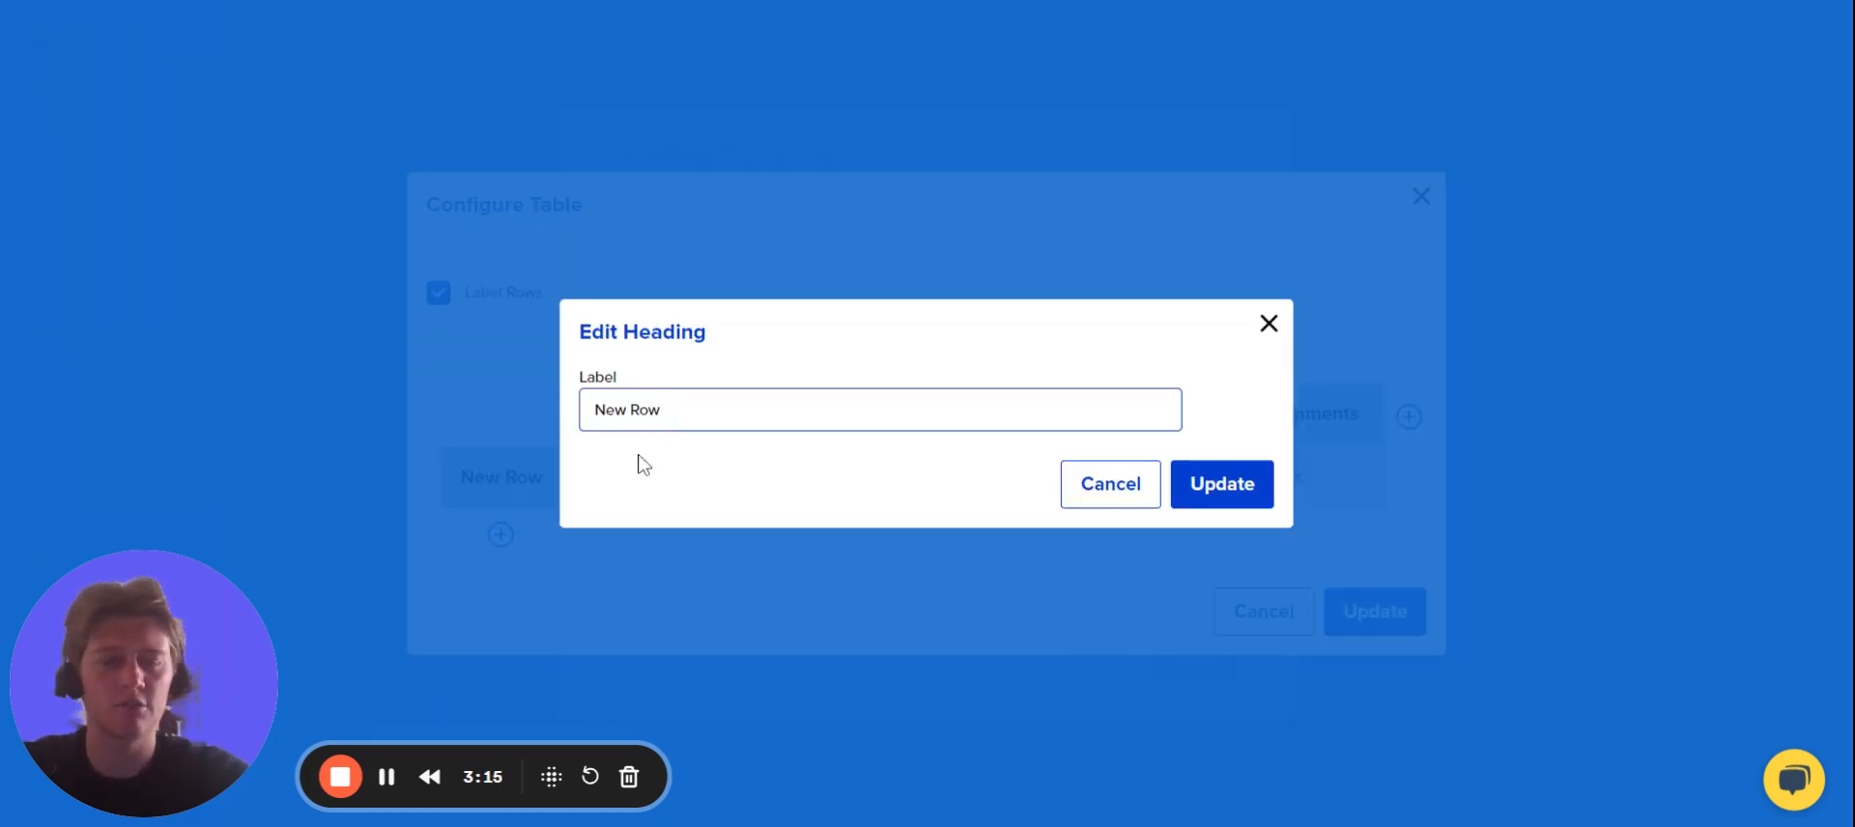
{"action": "key", "text": "BackSpace"}
{"action": "key", "text": "BackSpace"}
{"action": "key", "text": "BackSpace"}
{"action": "key", "text": "BackSpace"}
{"action": "key", "text": "BackSpace"}
{"action": "key", "text": "BackSpace"}
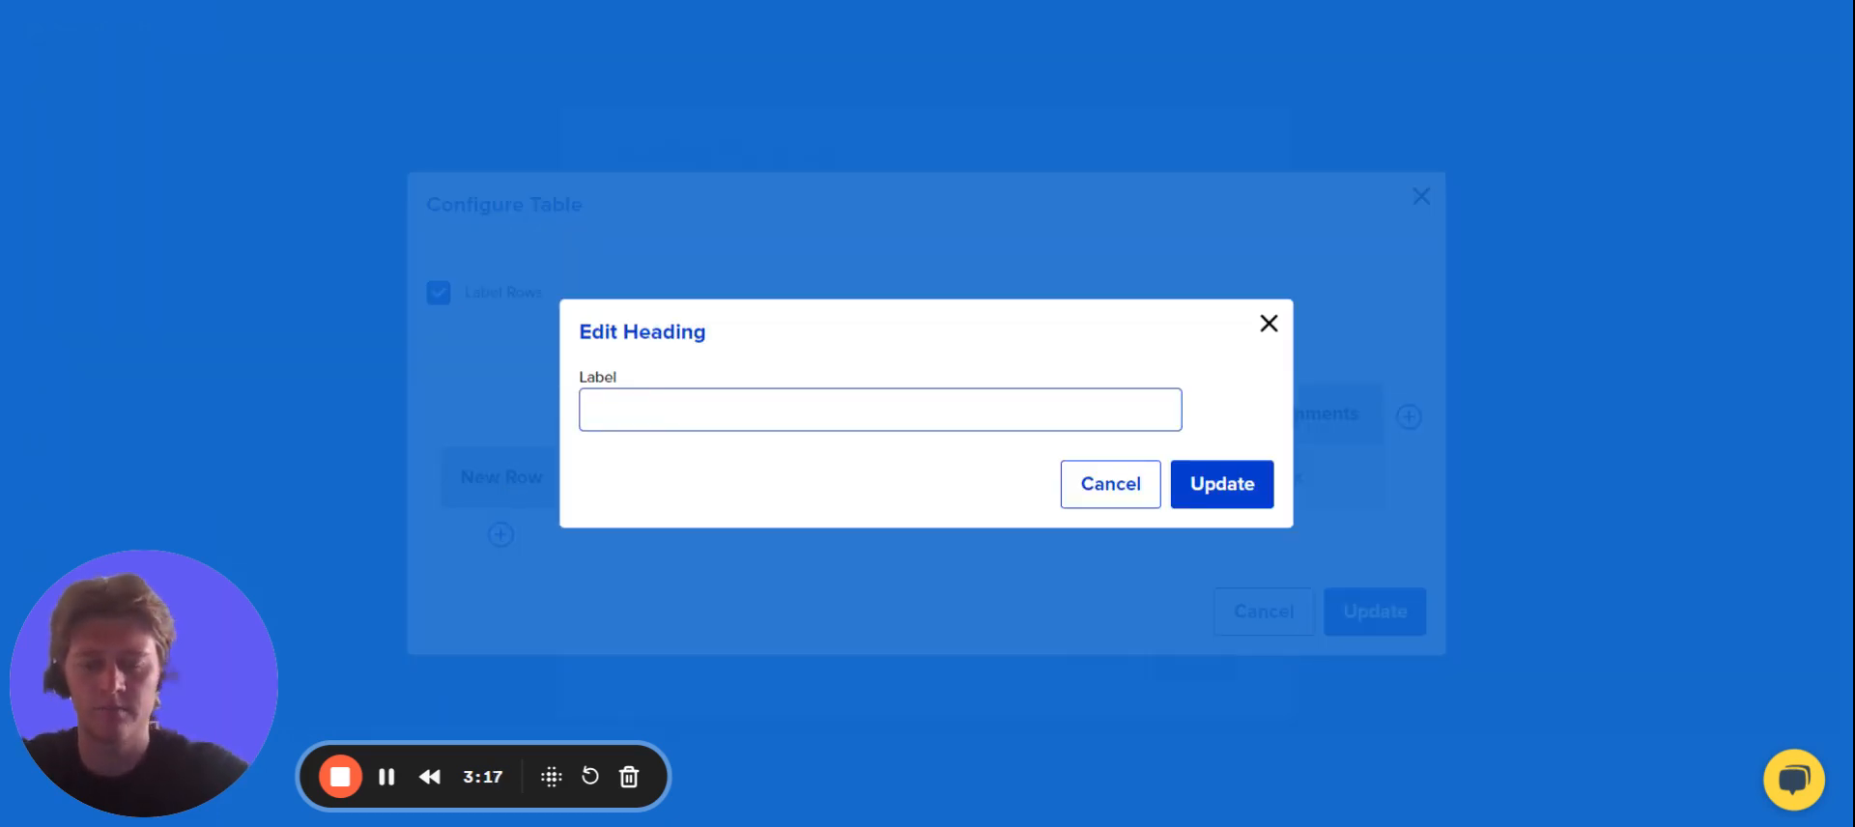
{"action": "type", "text": "Air-"}
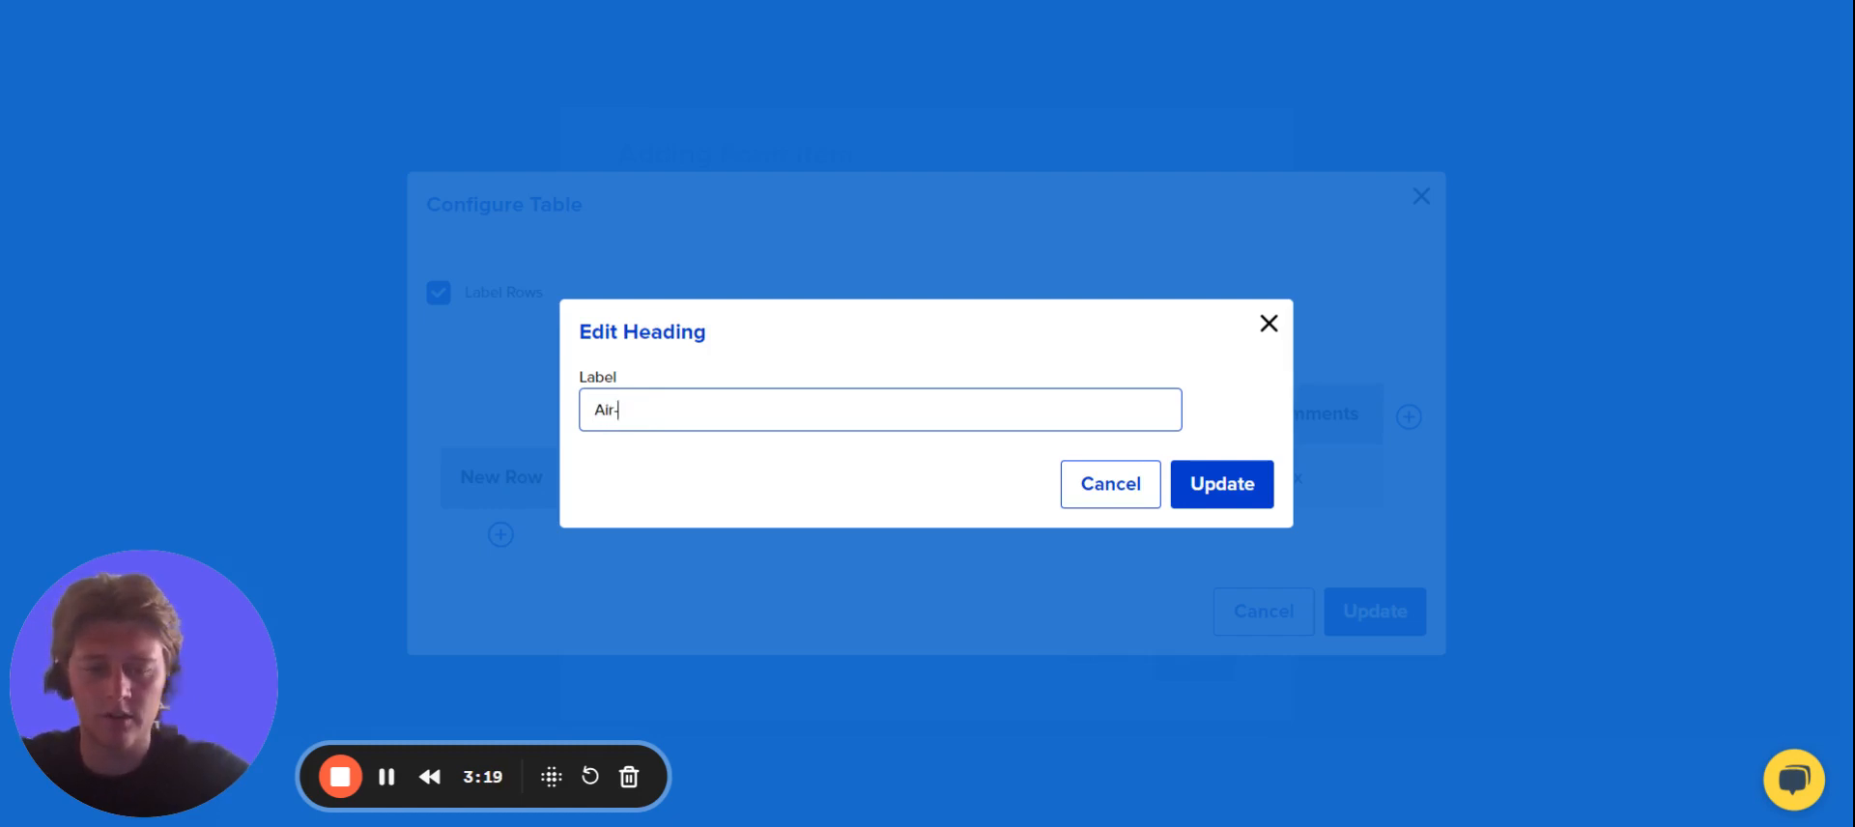
{"action": "type", "text": "Con A"}
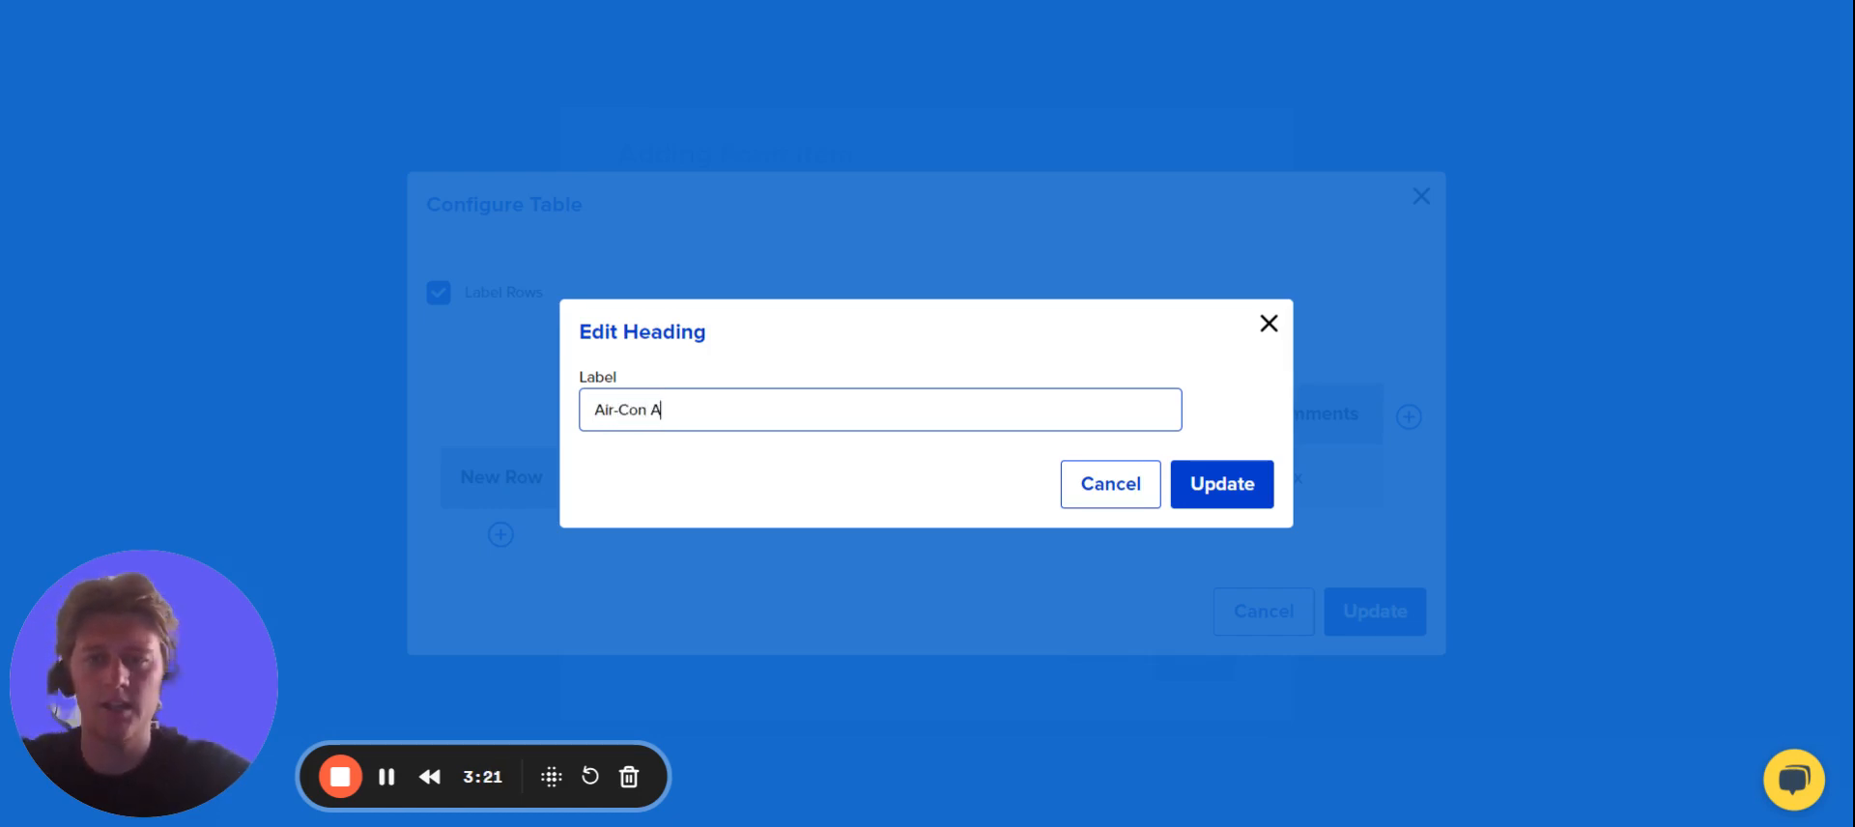
{"action": "left_click", "coordinate": [1237, 503]}
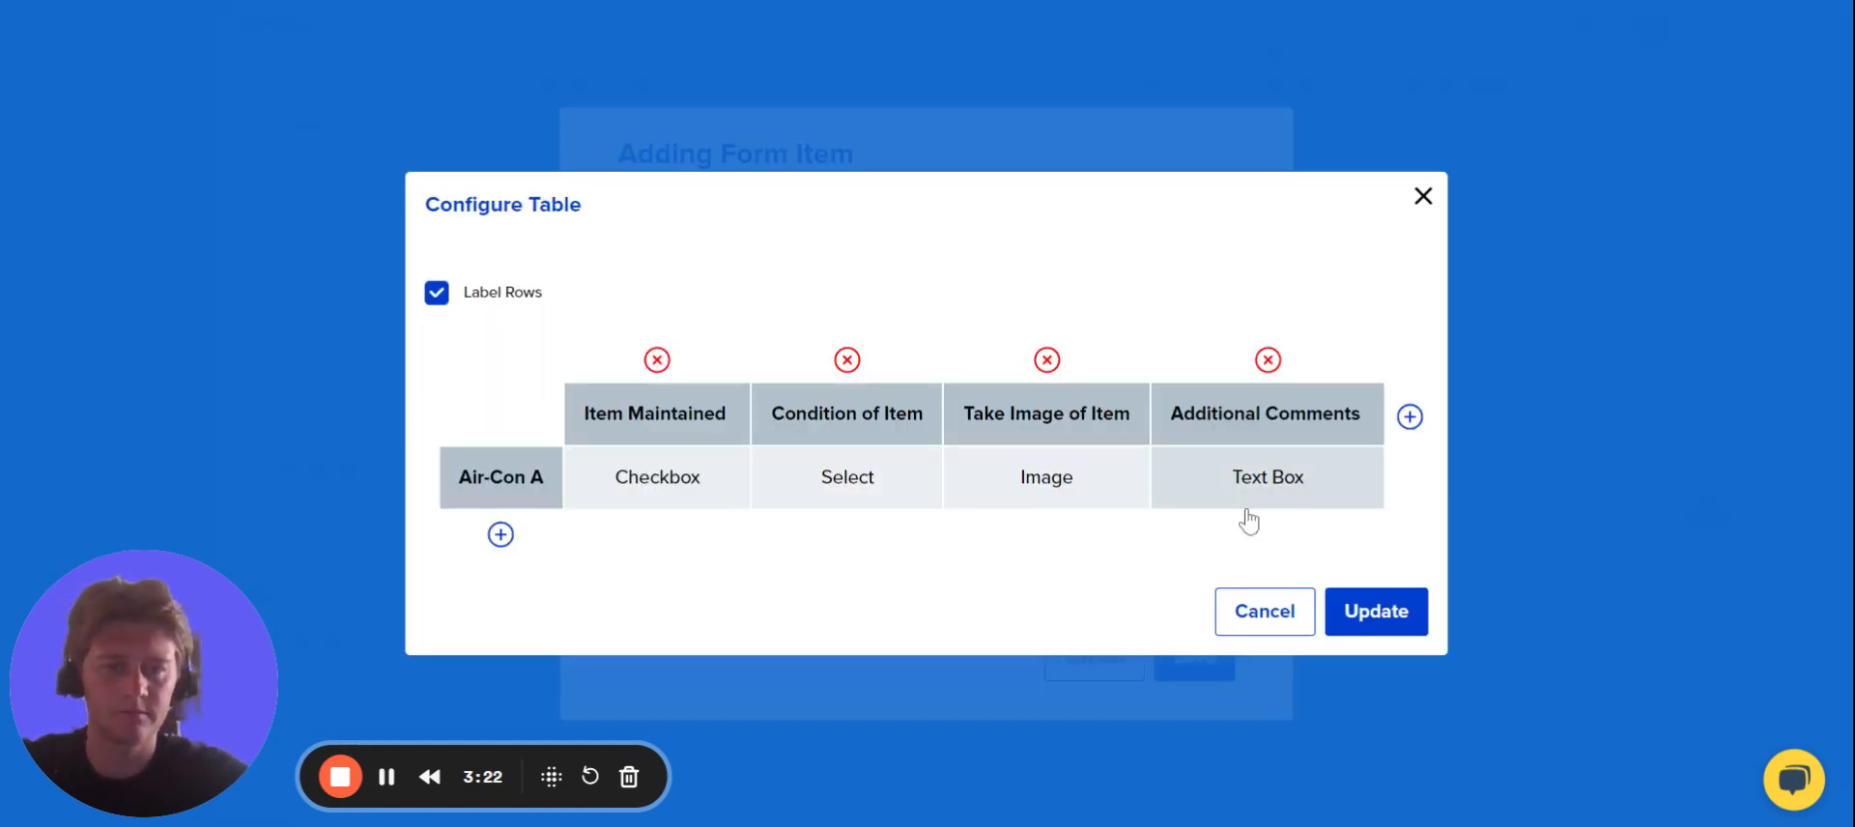
Add a second table row labelled "Air-Con B".
{"action": "left_click", "coordinate": [500, 535]}
{"action": "key", "text": "BackSpace"}
{"action": "key", "text": "BackSpace"}
{"action": "key", "text": "BackSpace"}
{"action": "key", "text": "BackSpace"}
{"action": "key", "text": "BackSpace"}
{"action": "key", "text": "BackSpace"}
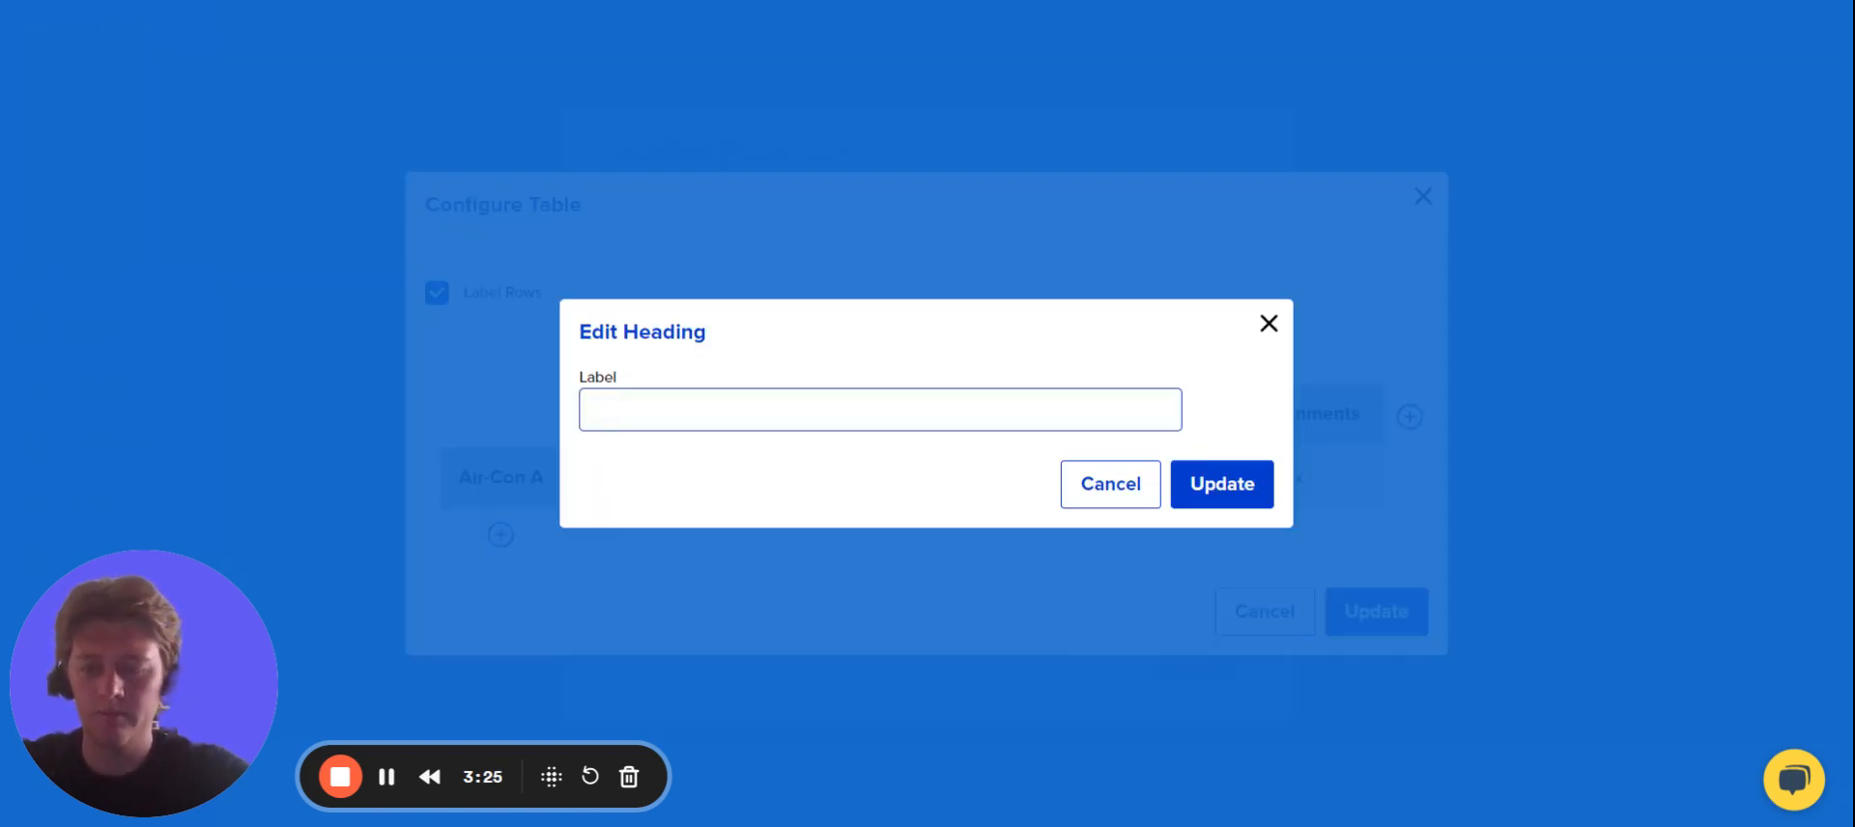
{"action": "type", "text": "Air-c"}
{"action": "key", "text": "BackSpace"}
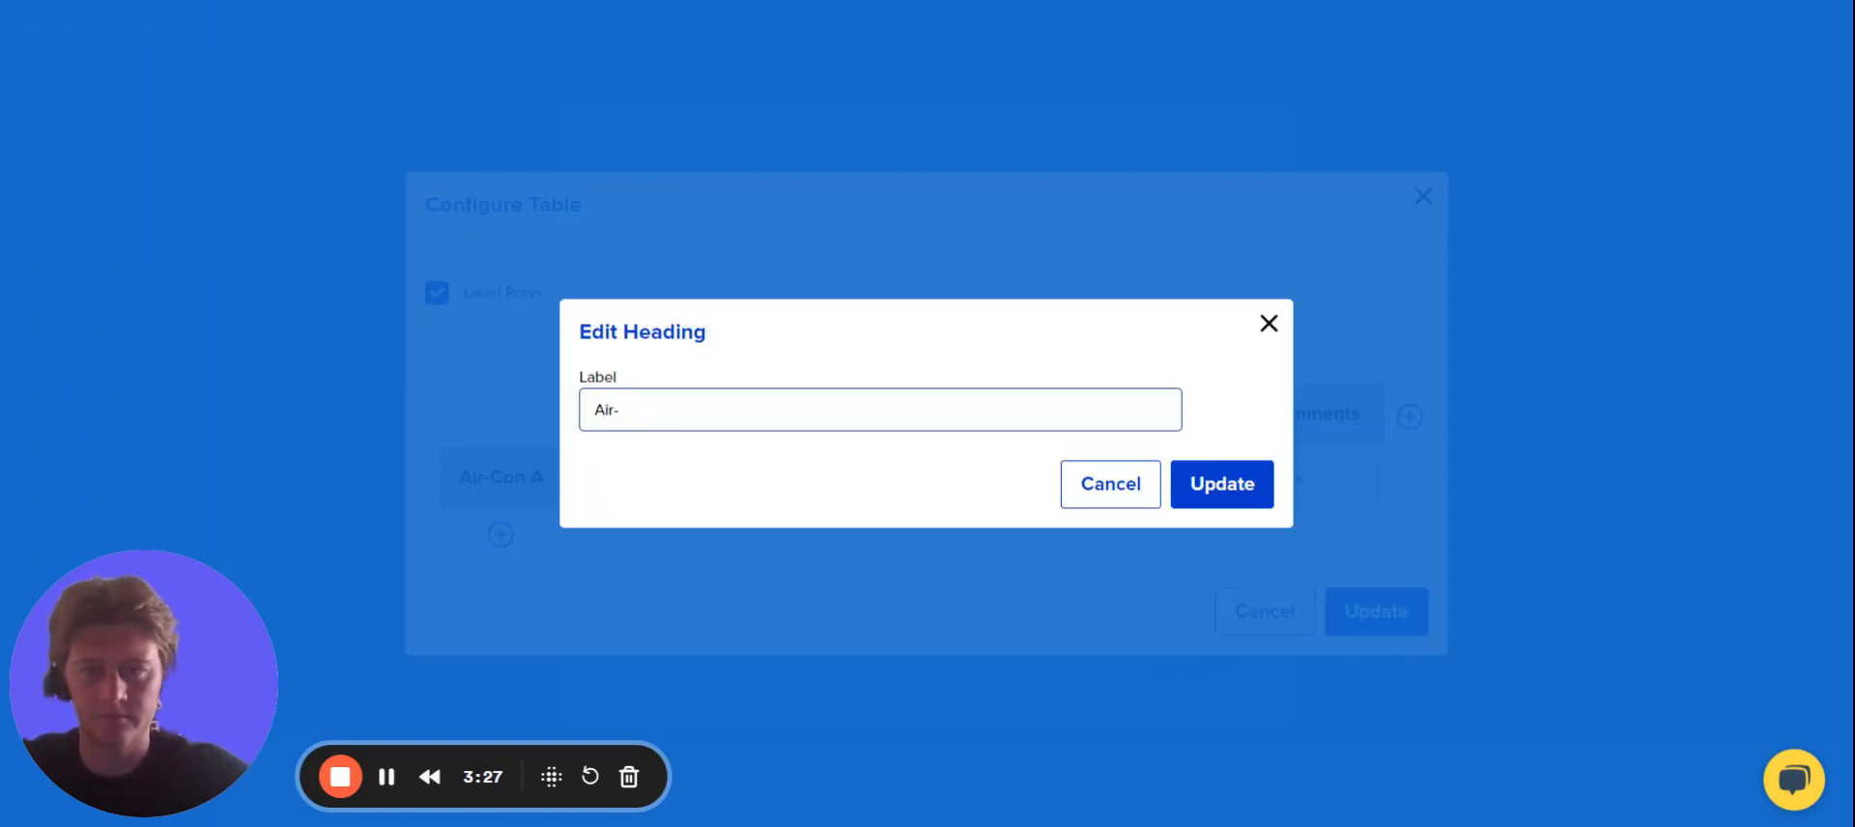
{"action": "type", "text": "Cpn"}
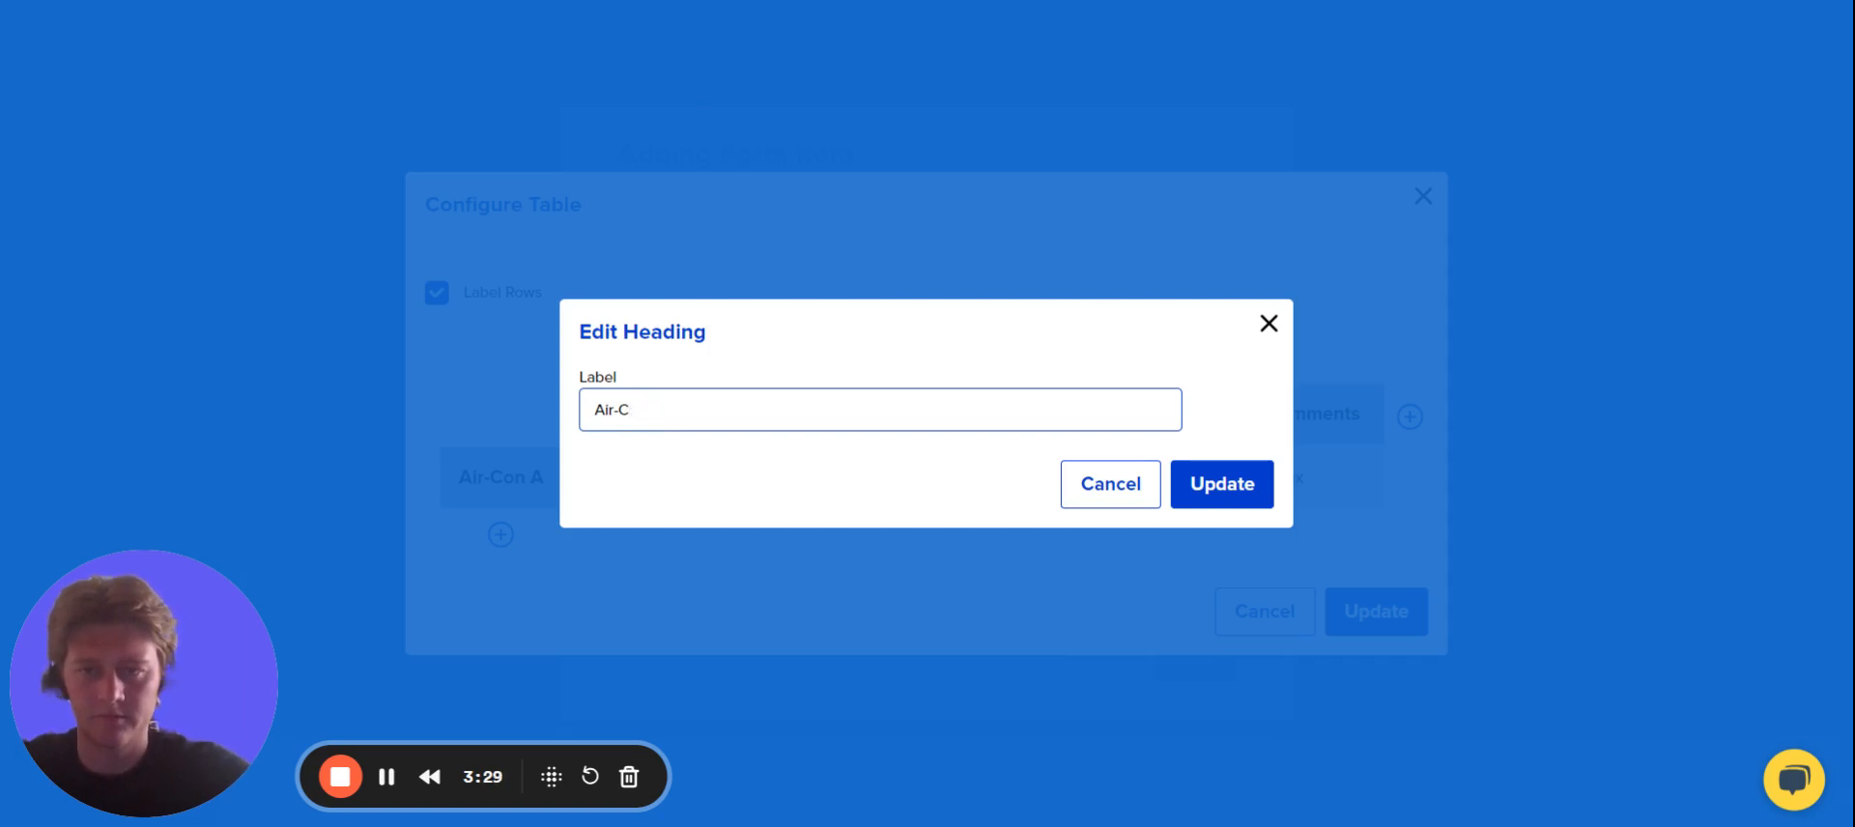
{"action": "type", "text": "B"}
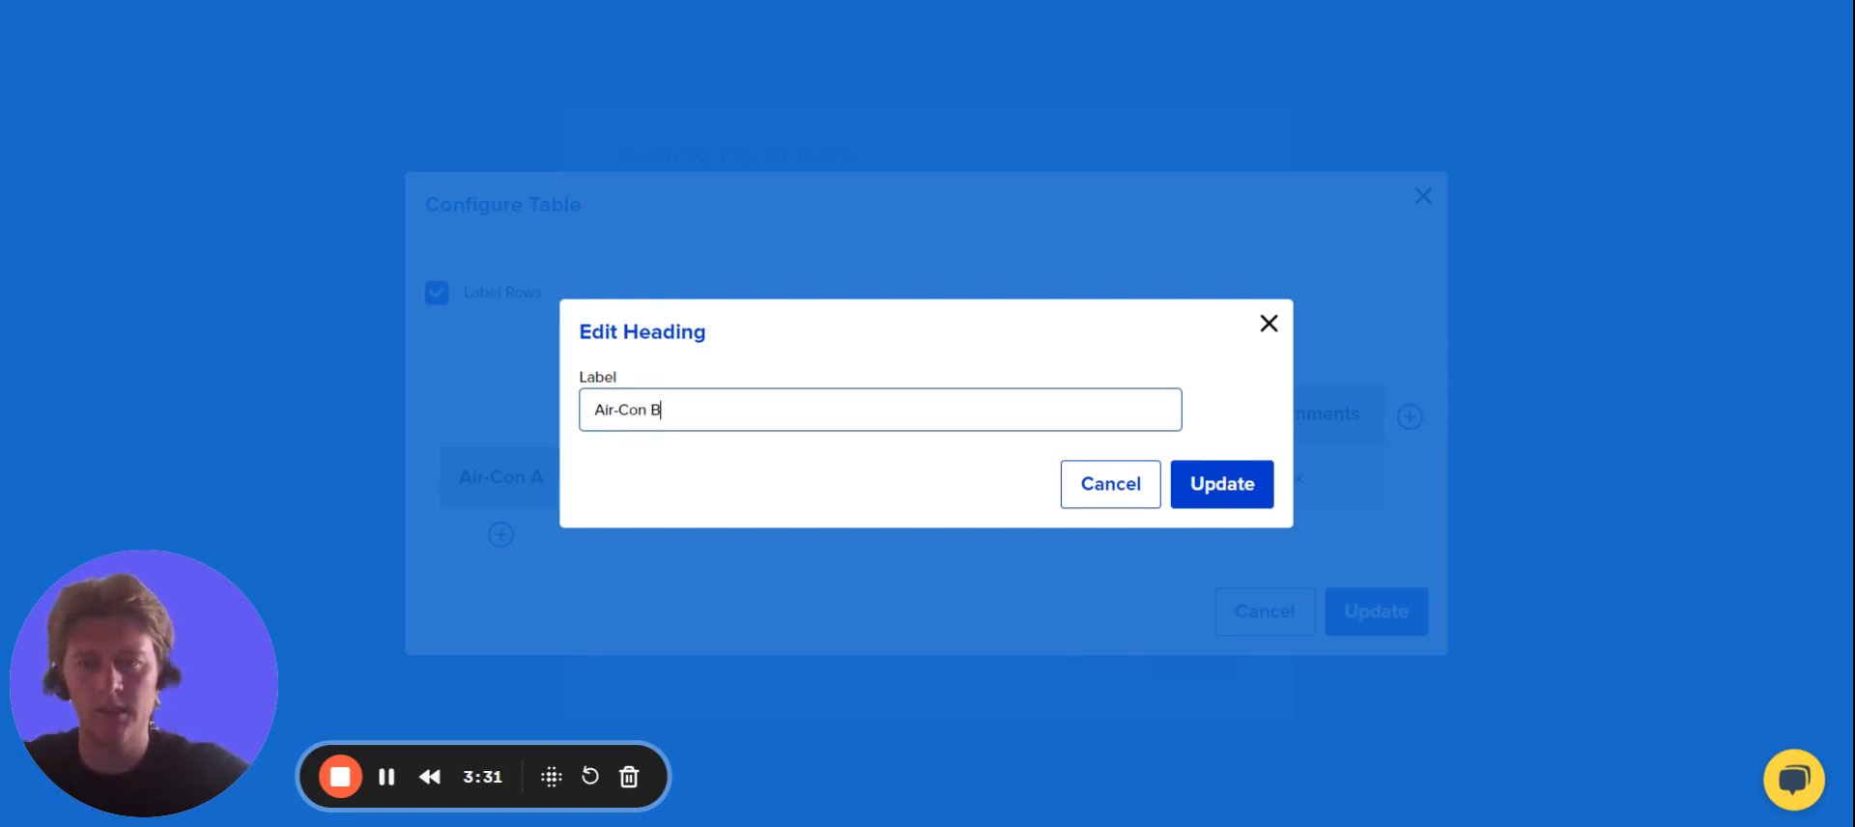
{"action": "left_click", "coordinate": [1243, 491]}
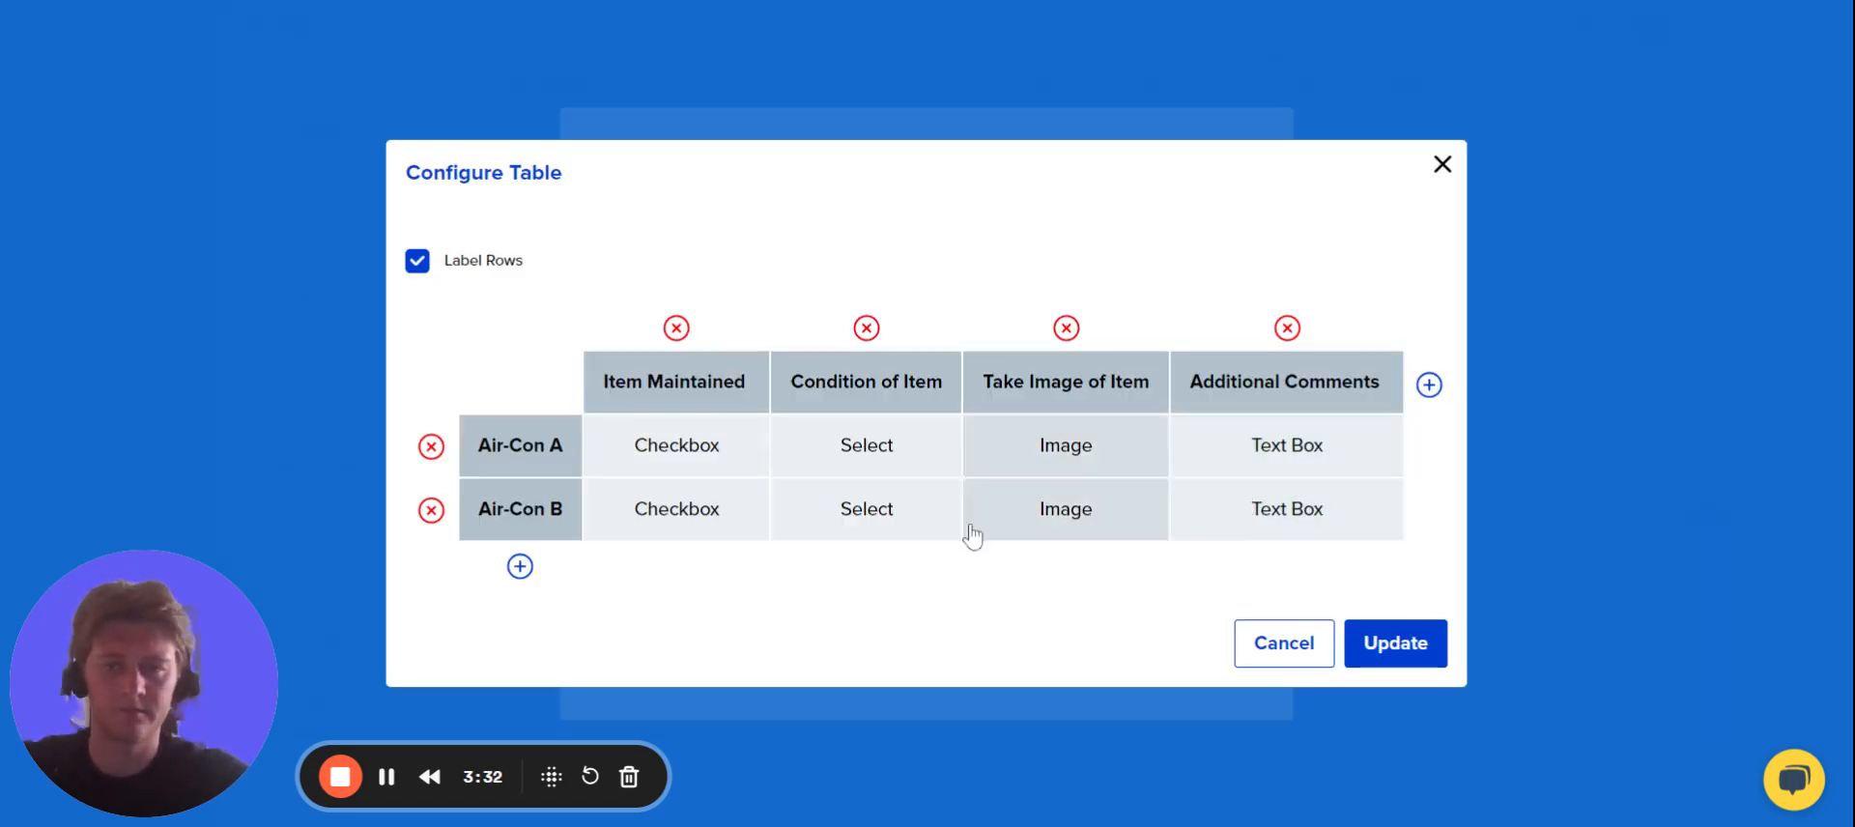
Add a third table row labelled "Geyser", then apply the table design and save the List item to the form.
{"action": "left_click", "coordinate": [519, 568]}
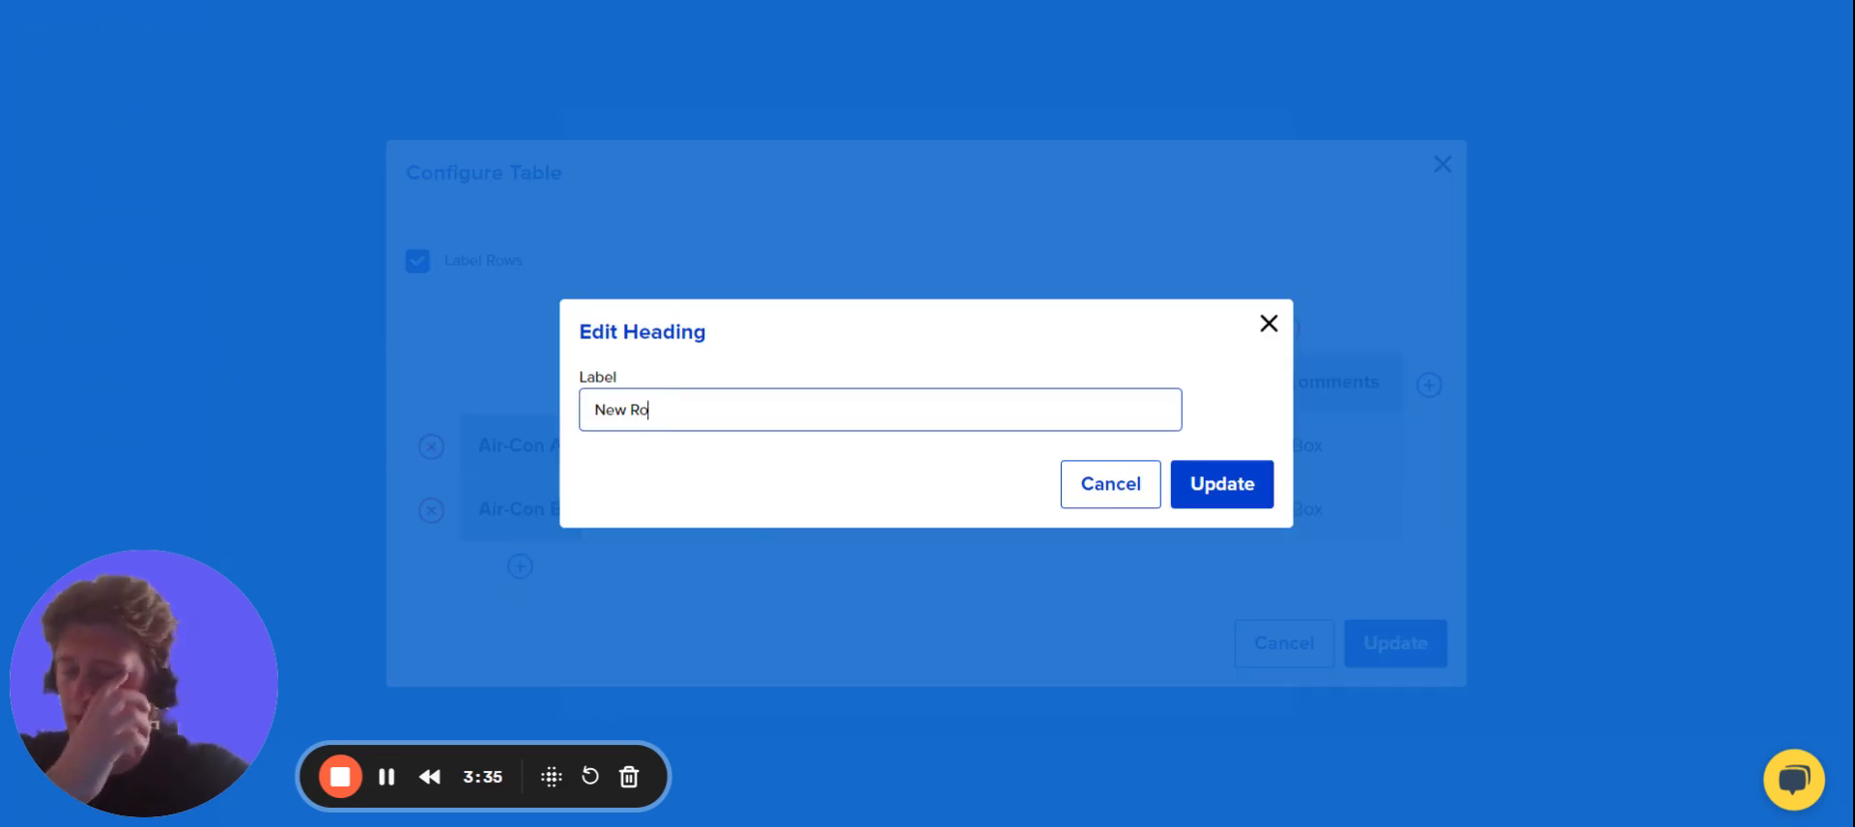
{"action": "key", "text": "BackSpace"}
{"action": "key", "text": "BackSpace"}
{"action": "key", "text": "BackSpace"}
{"action": "key", "text": "BackSpace"}
{"action": "key", "text": "BackSpace"}
{"action": "key", "text": "BackSpace"}
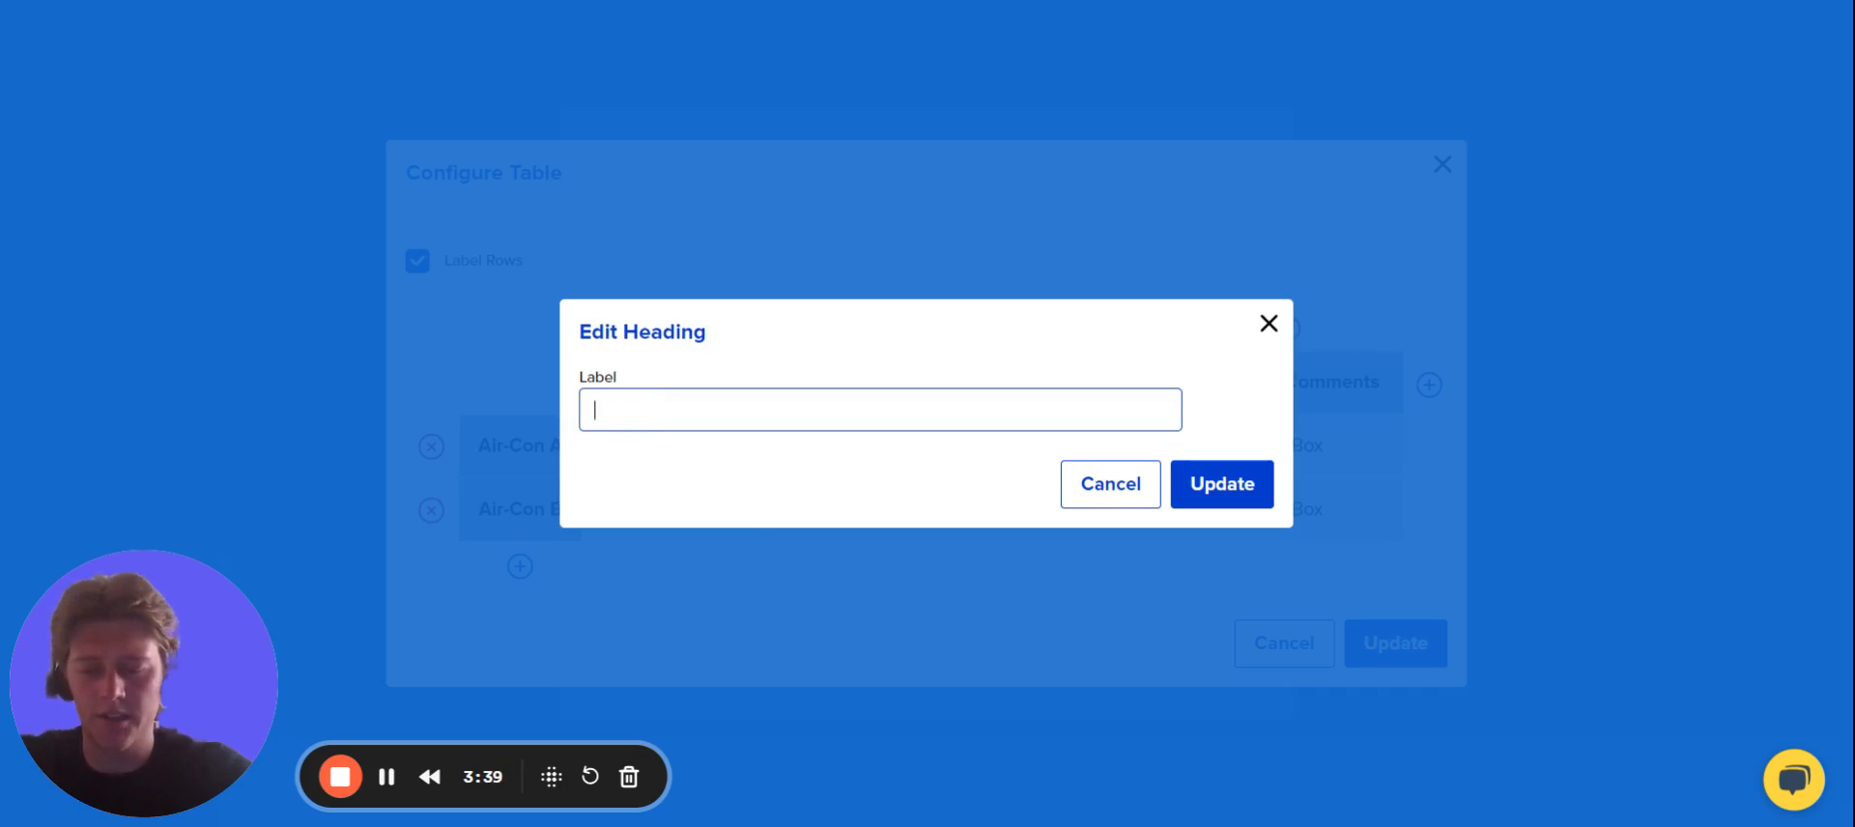
{"action": "type", "text": "Geyser"}
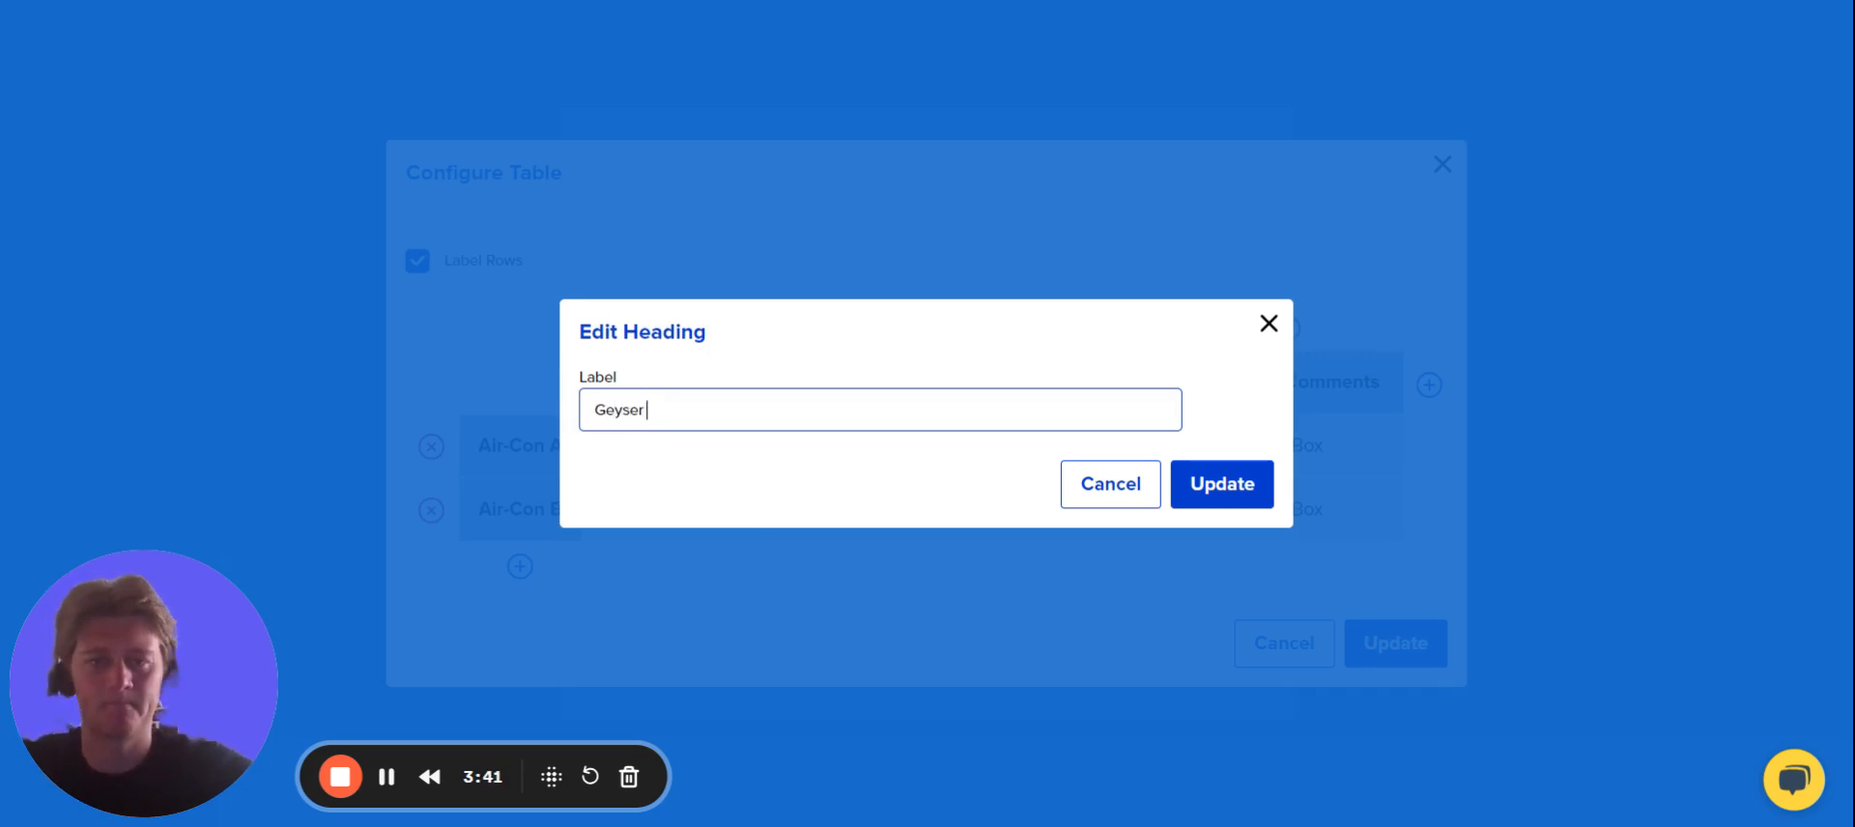
{"action": "left_click", "coordinate": [1202, 491]}
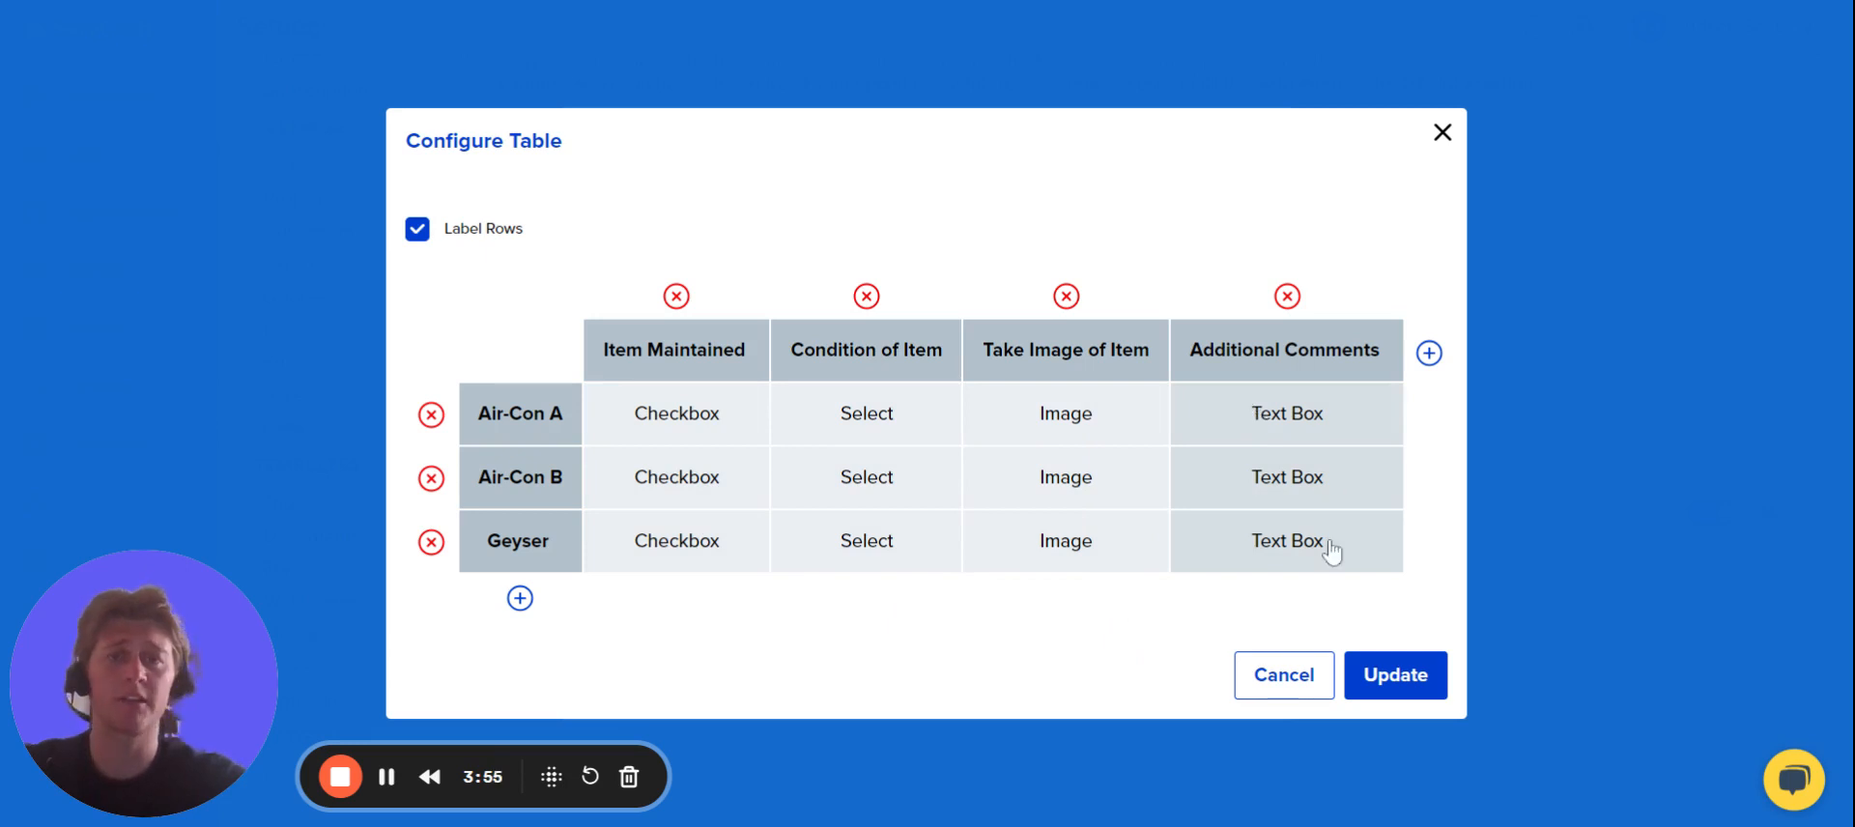
{"action": "left_click", "coordinate": [1369, 696]}
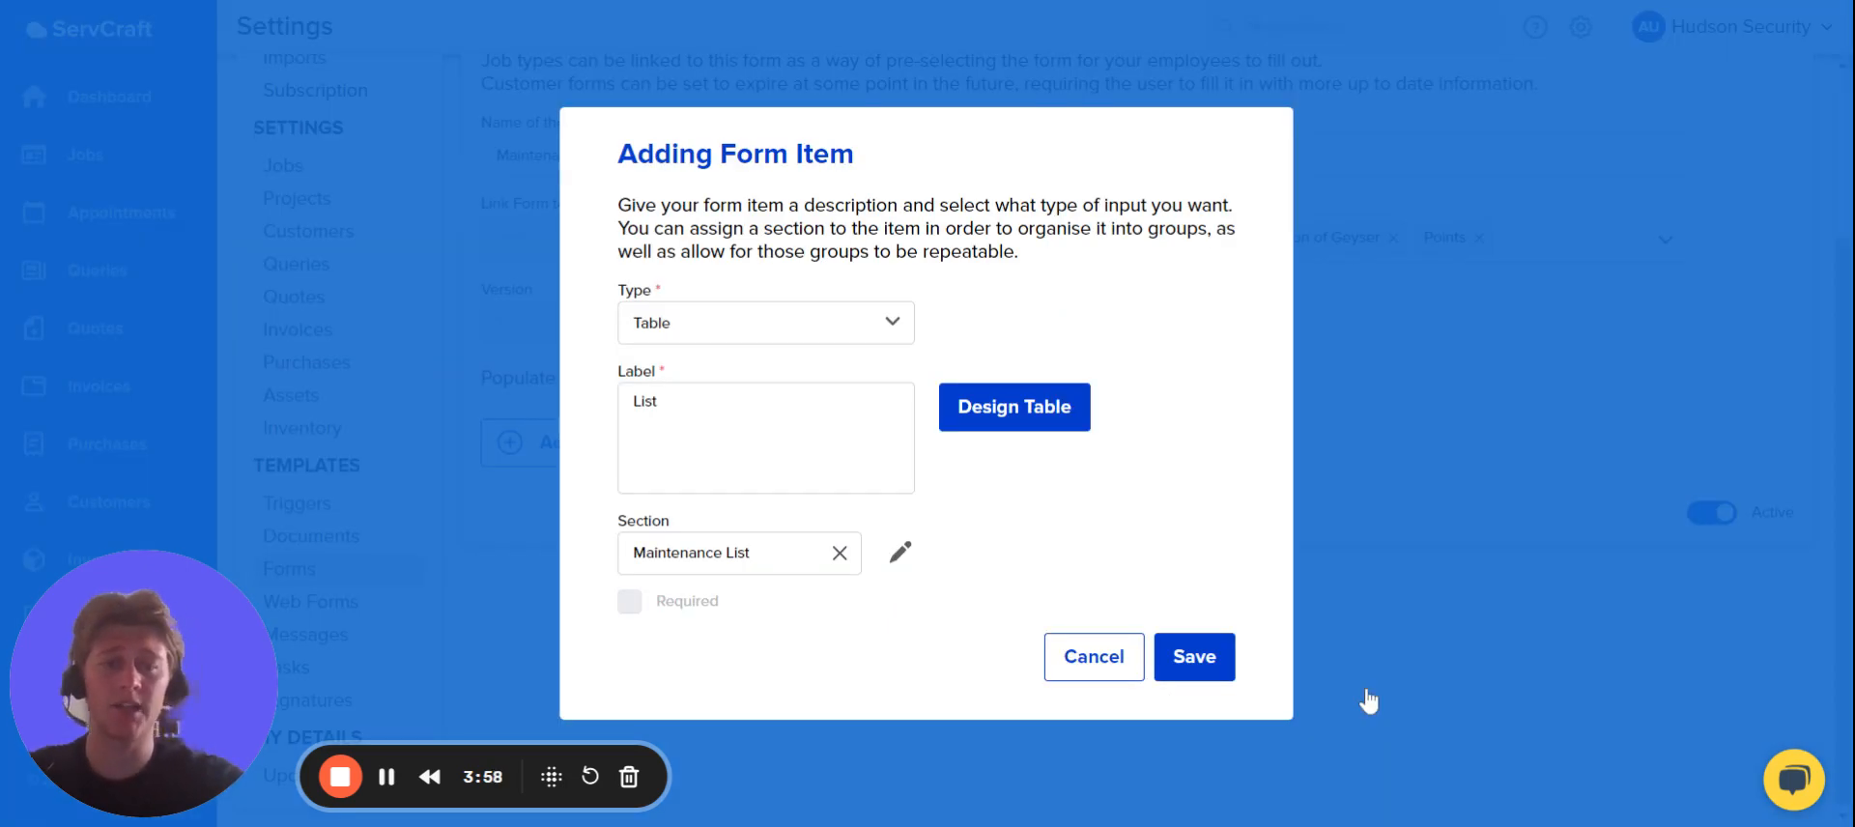
{"action": "left_click", "coordinate": [1214, 675]}
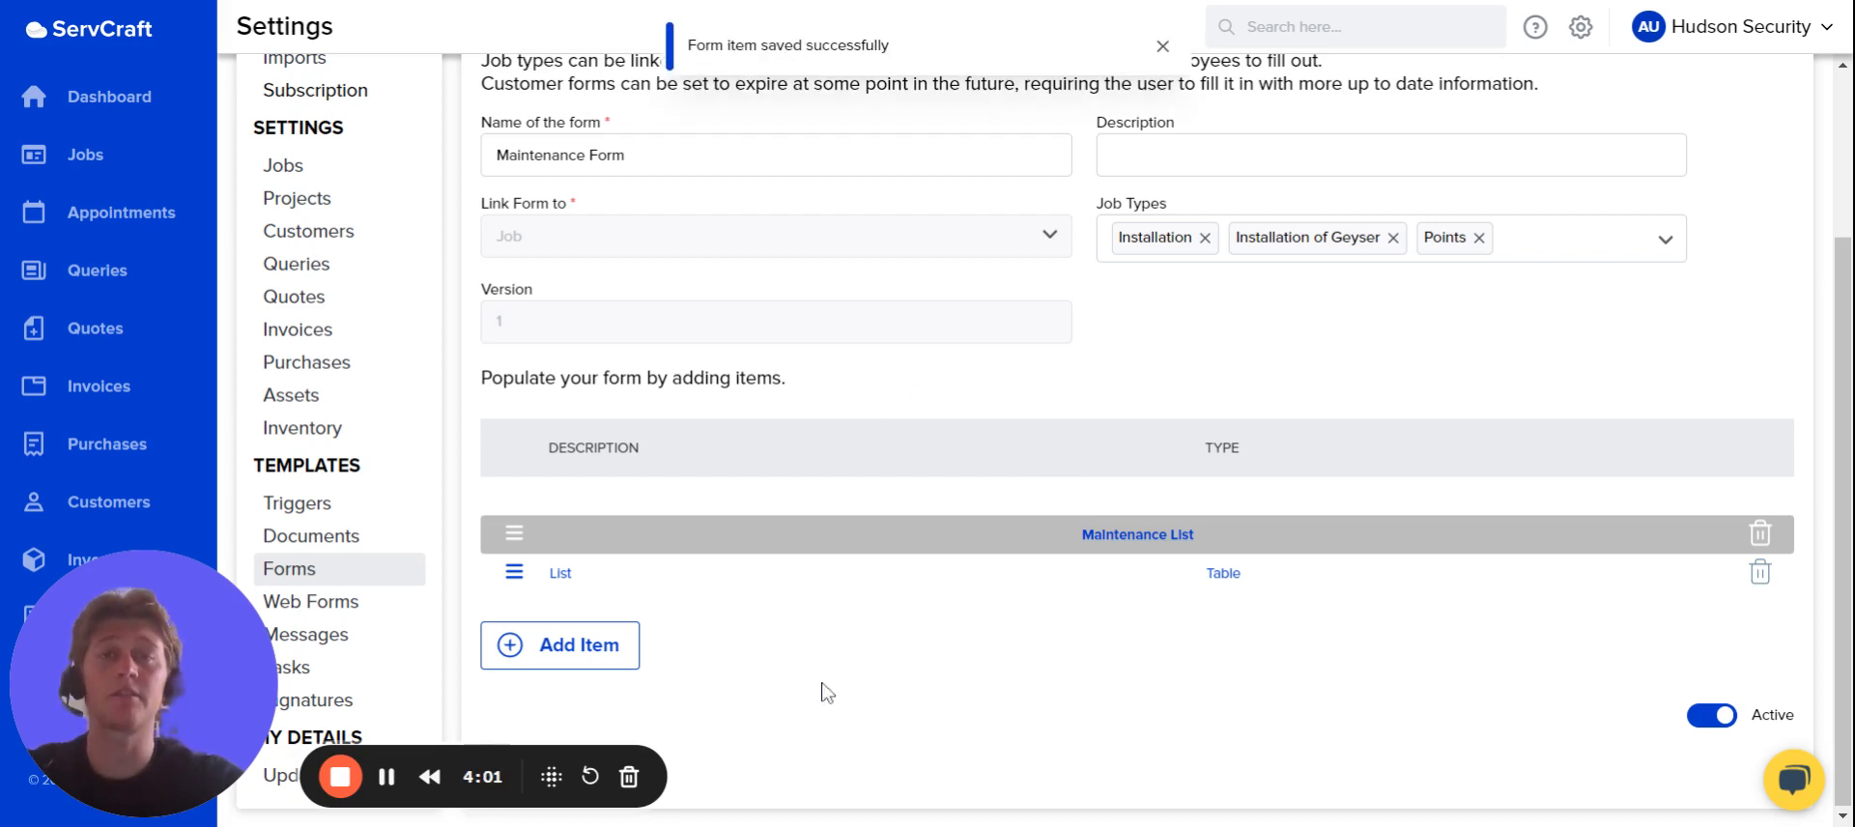
Add a Text Box form item labelled "Additional Comments" to the Maintenance List section.
{"action": "left_click", "coordinate": [560, 665]}
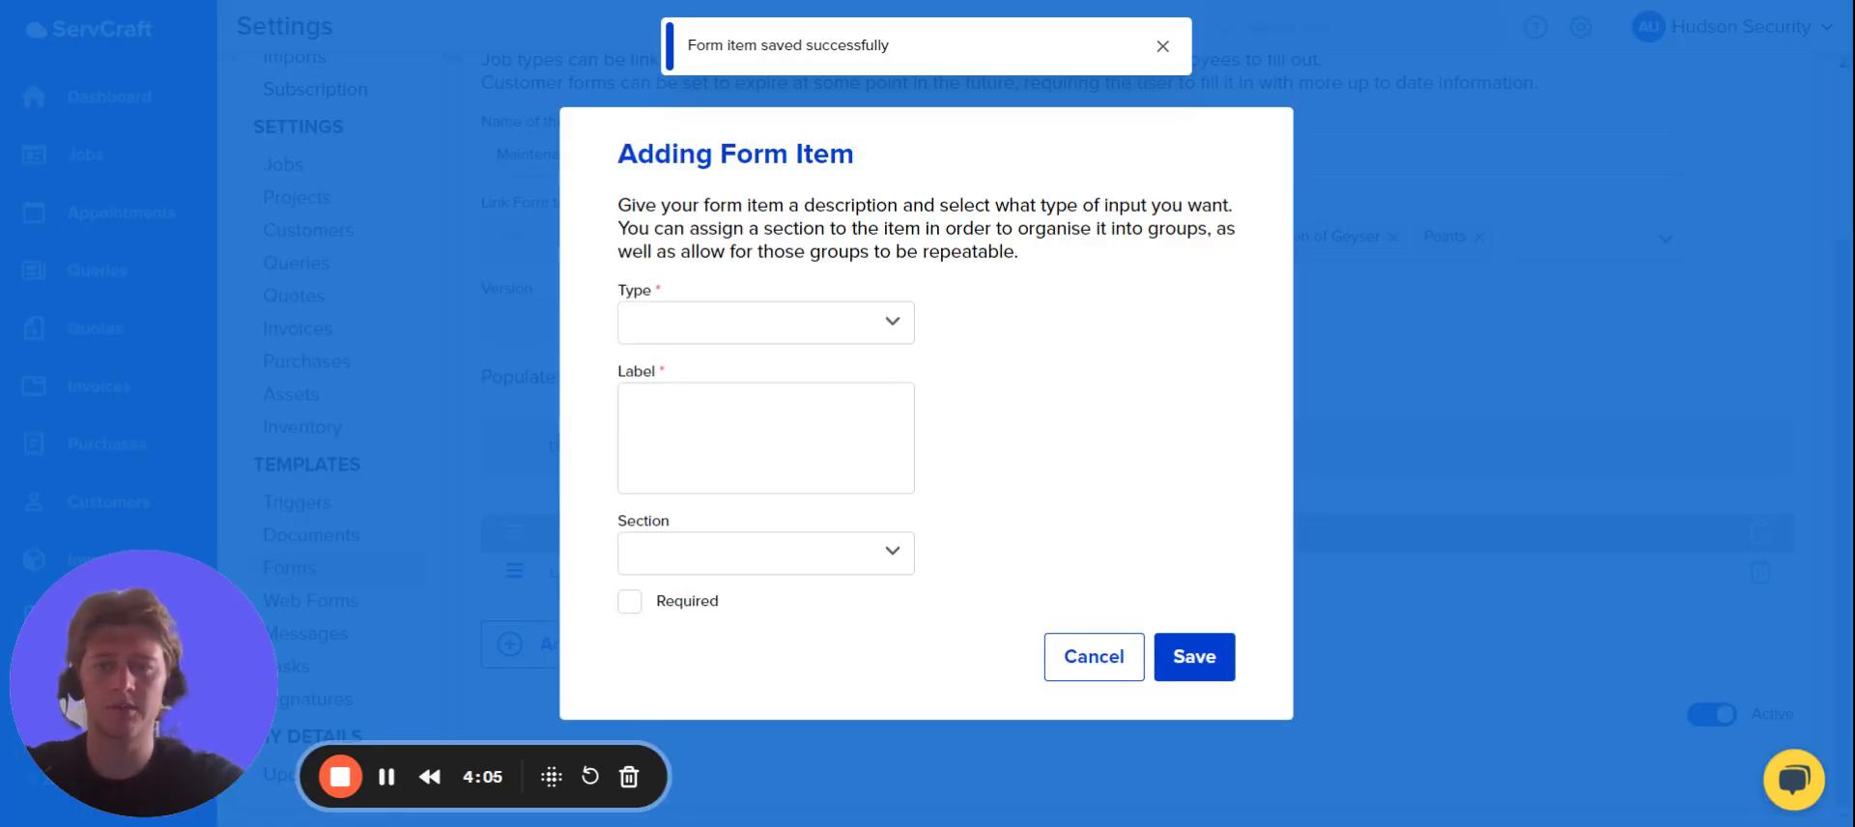
{"action": "left_click", "coordinate": [739, 552]}
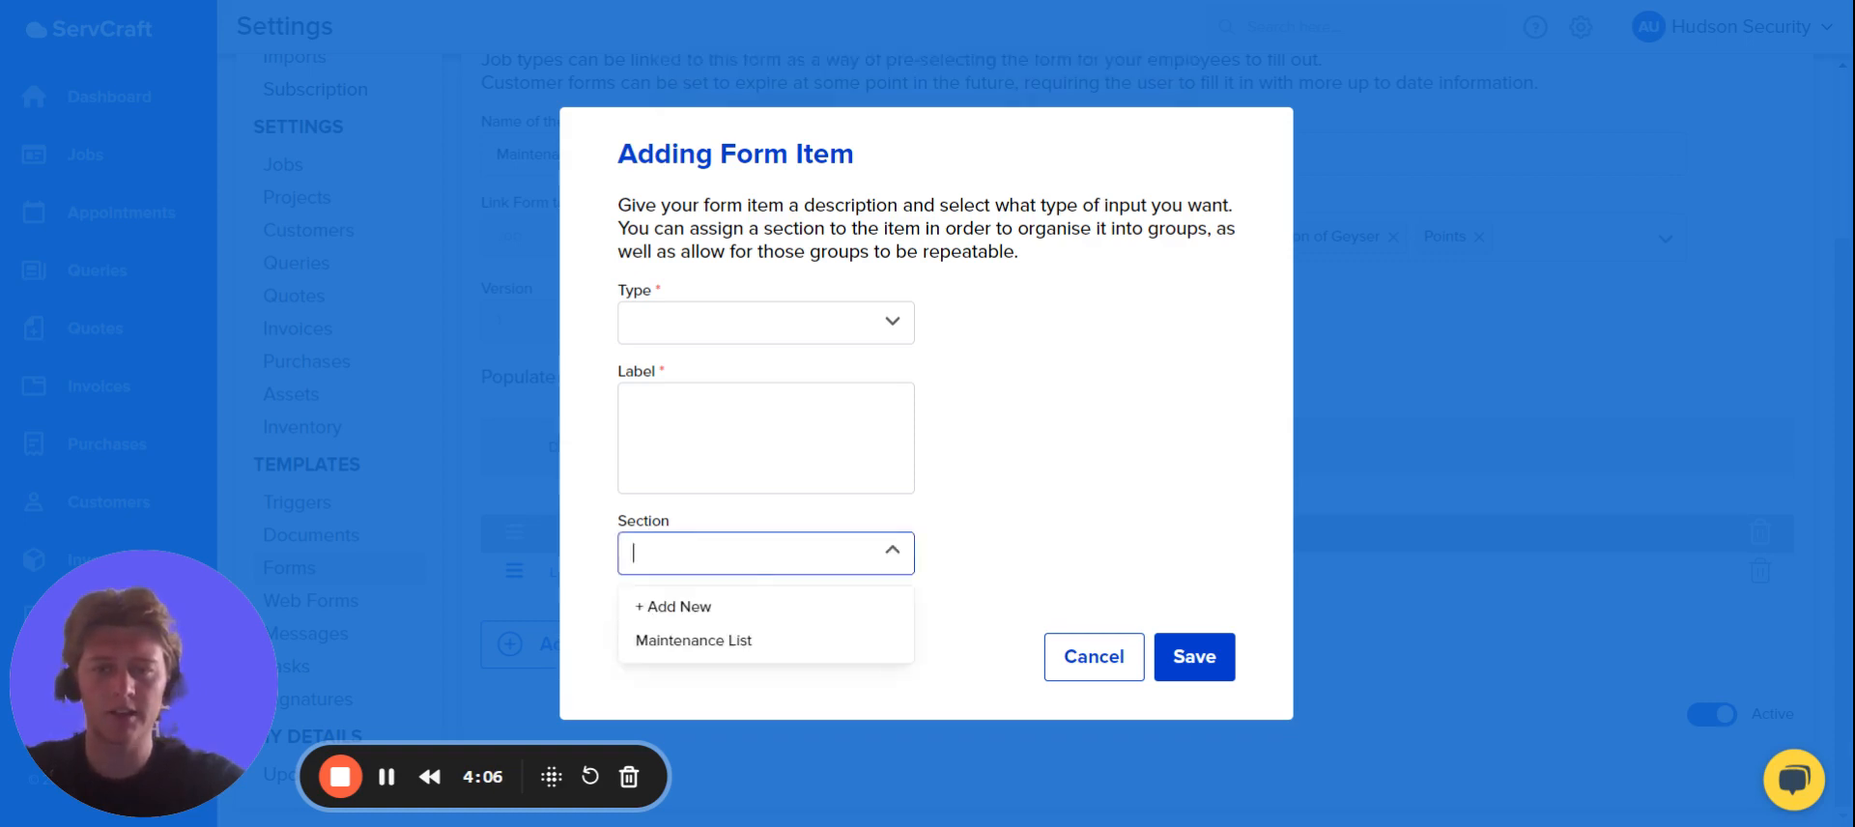
{"action": "left_click", "coordinate": [704, 646]}
{"action": "left_click", "coordinate": [766, 323]}
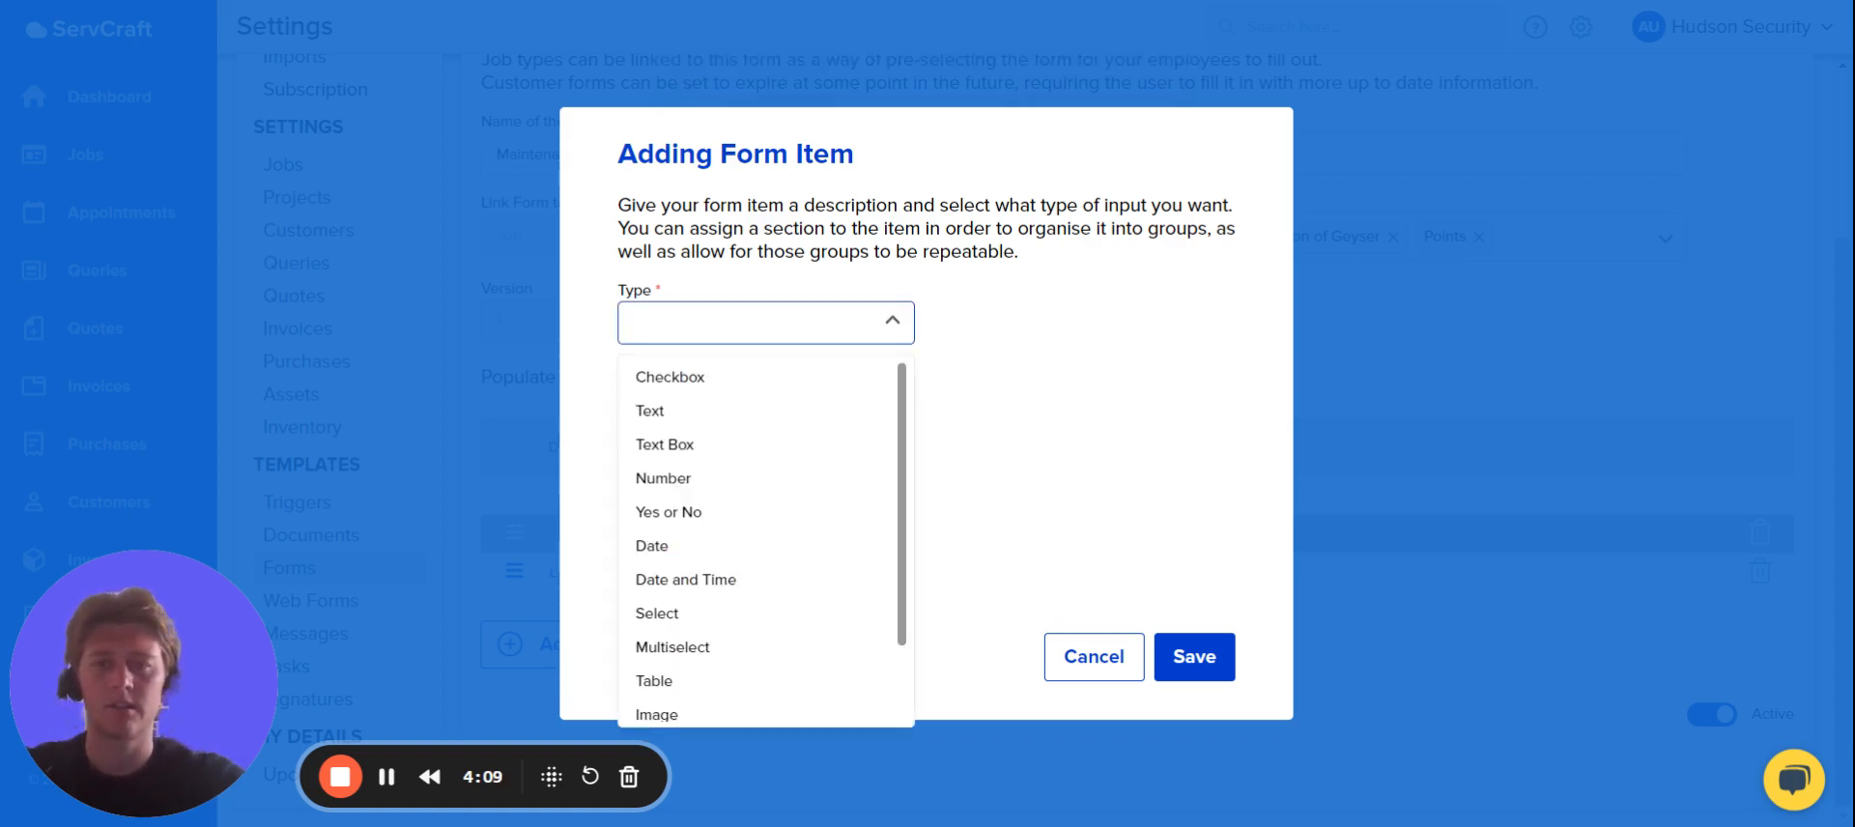
{"action": "left_click", "coordinate": [715, 444]}
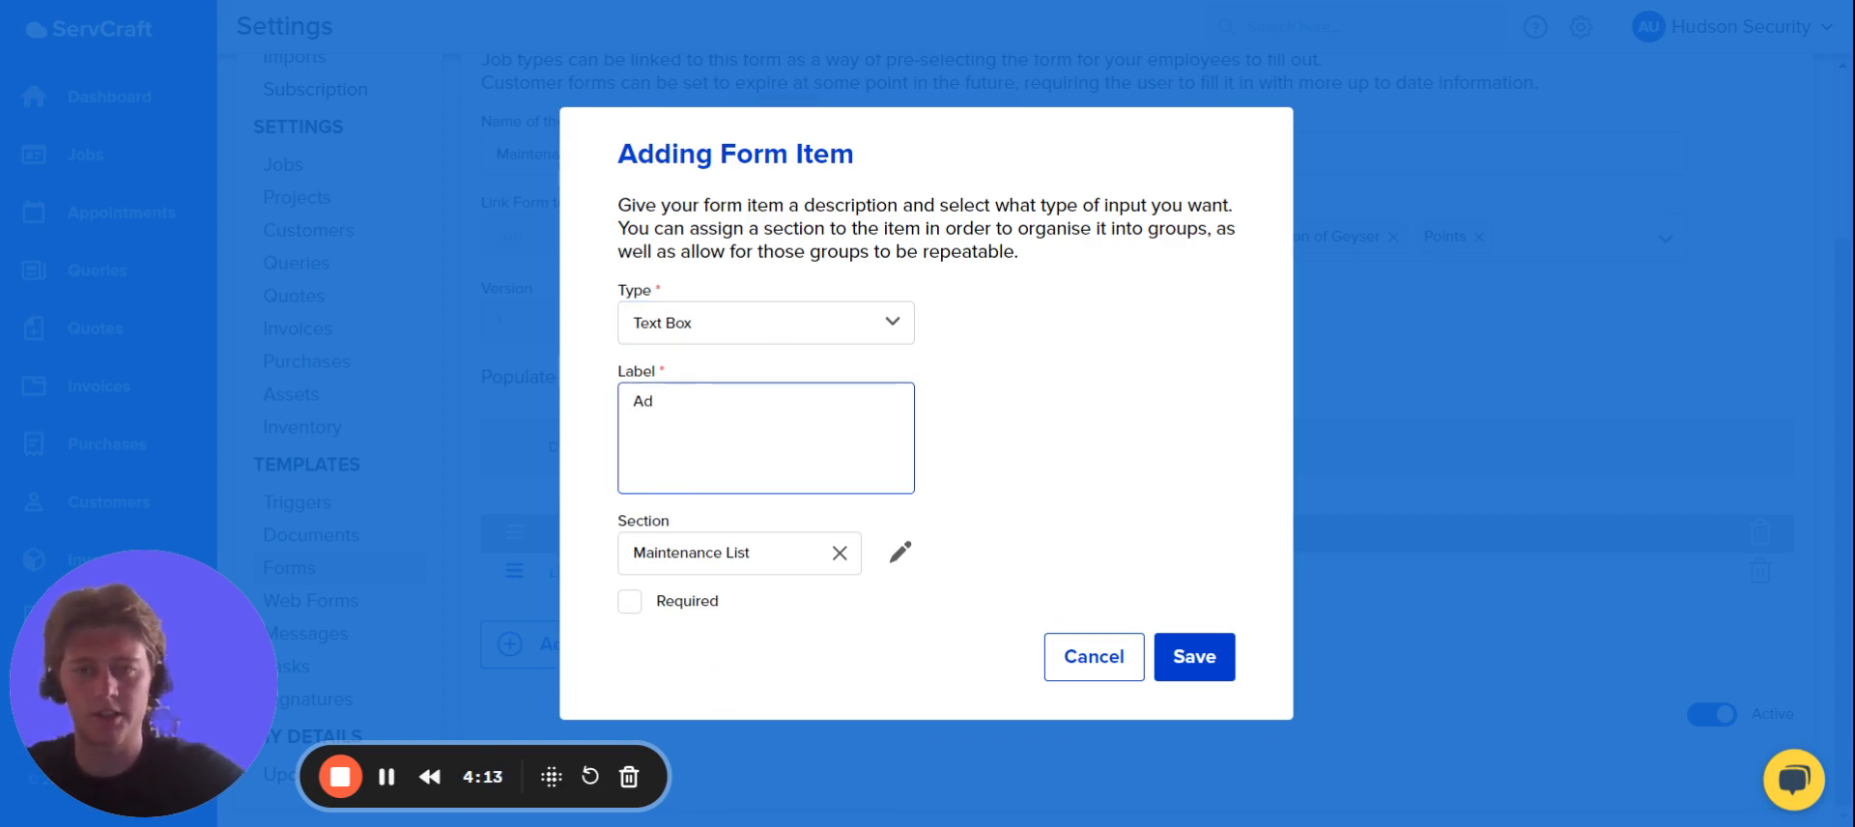
{"action": "type", "text": "Addition"}
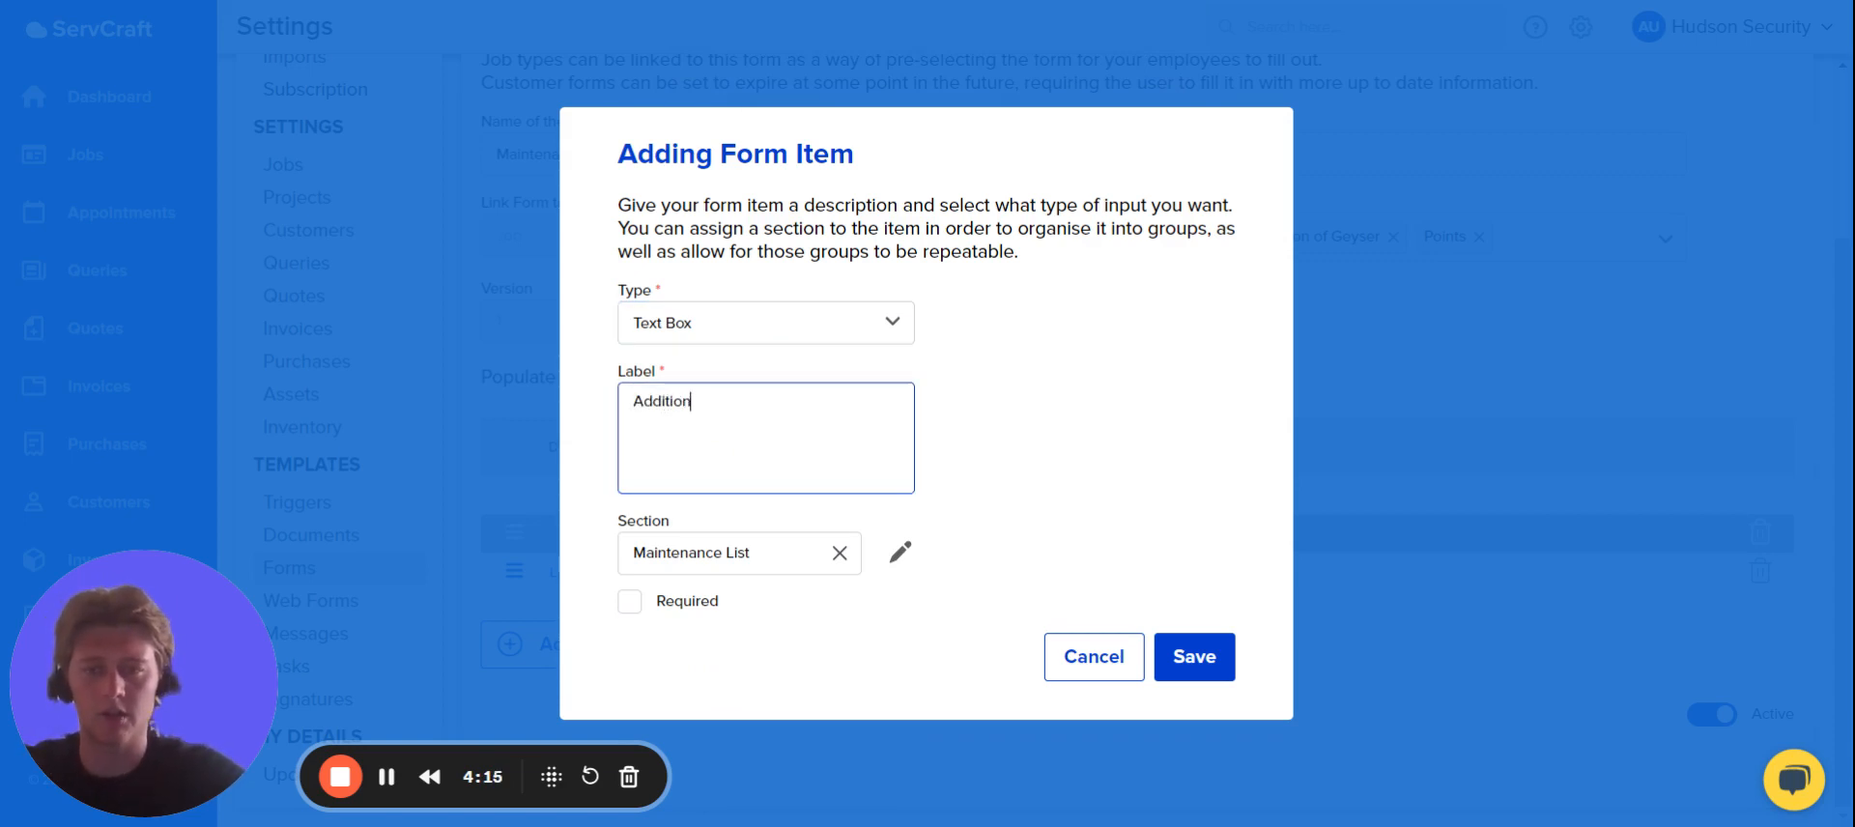
{"action": "type", "text": "al Comments"}
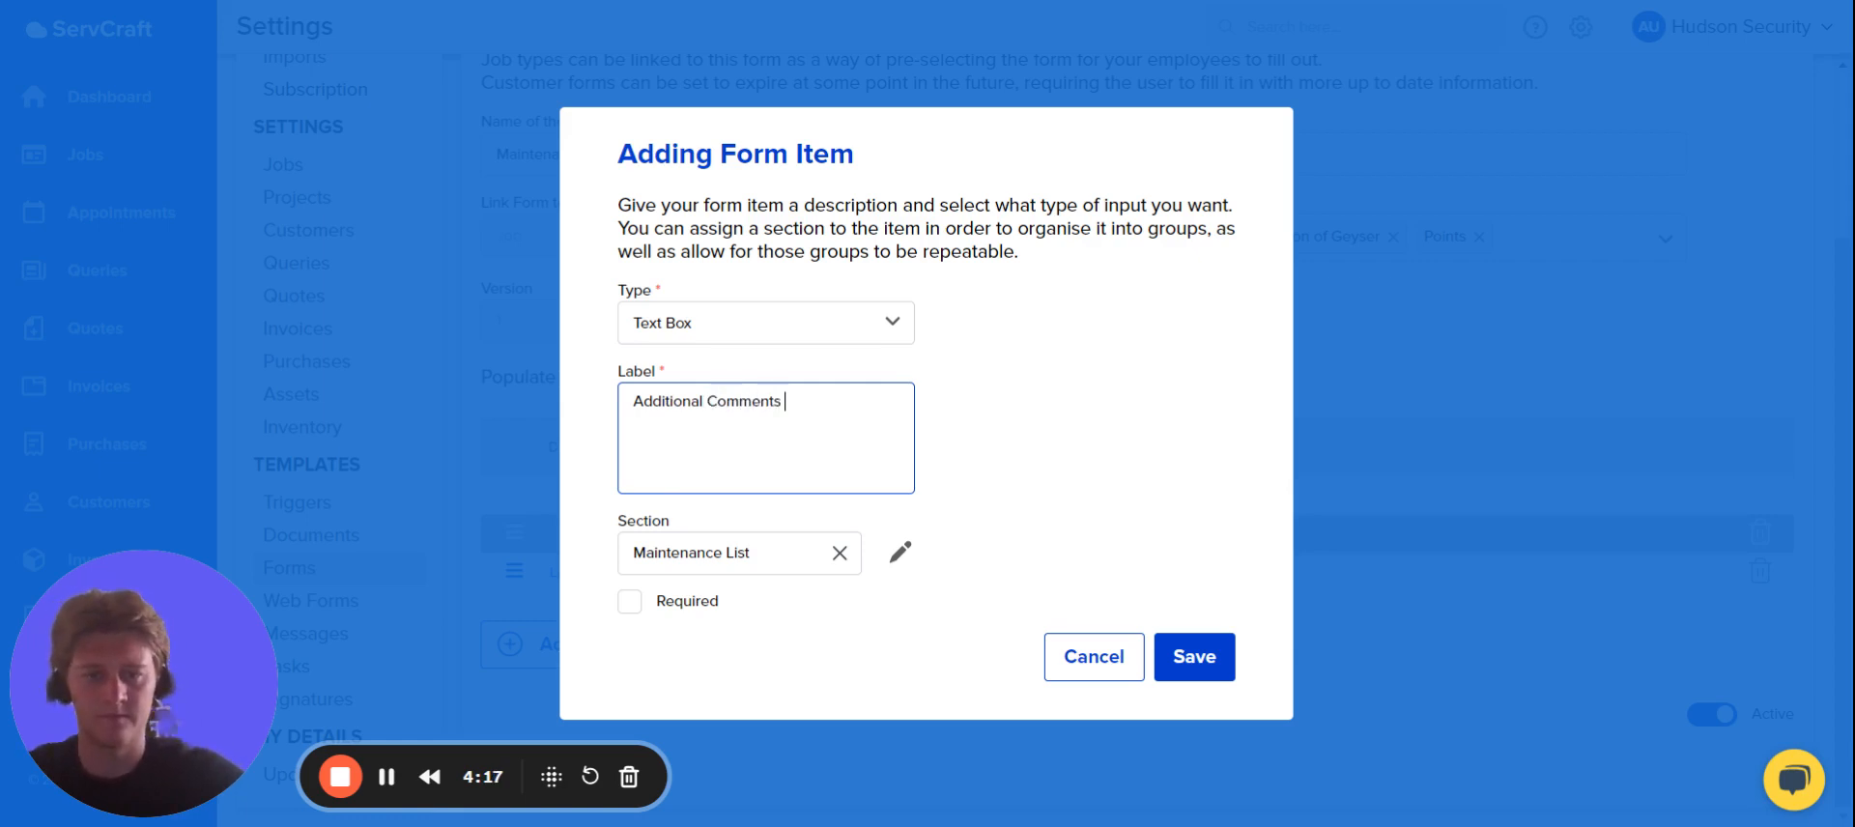
{"action": "left_click", "coordinate": [1192, 654]}
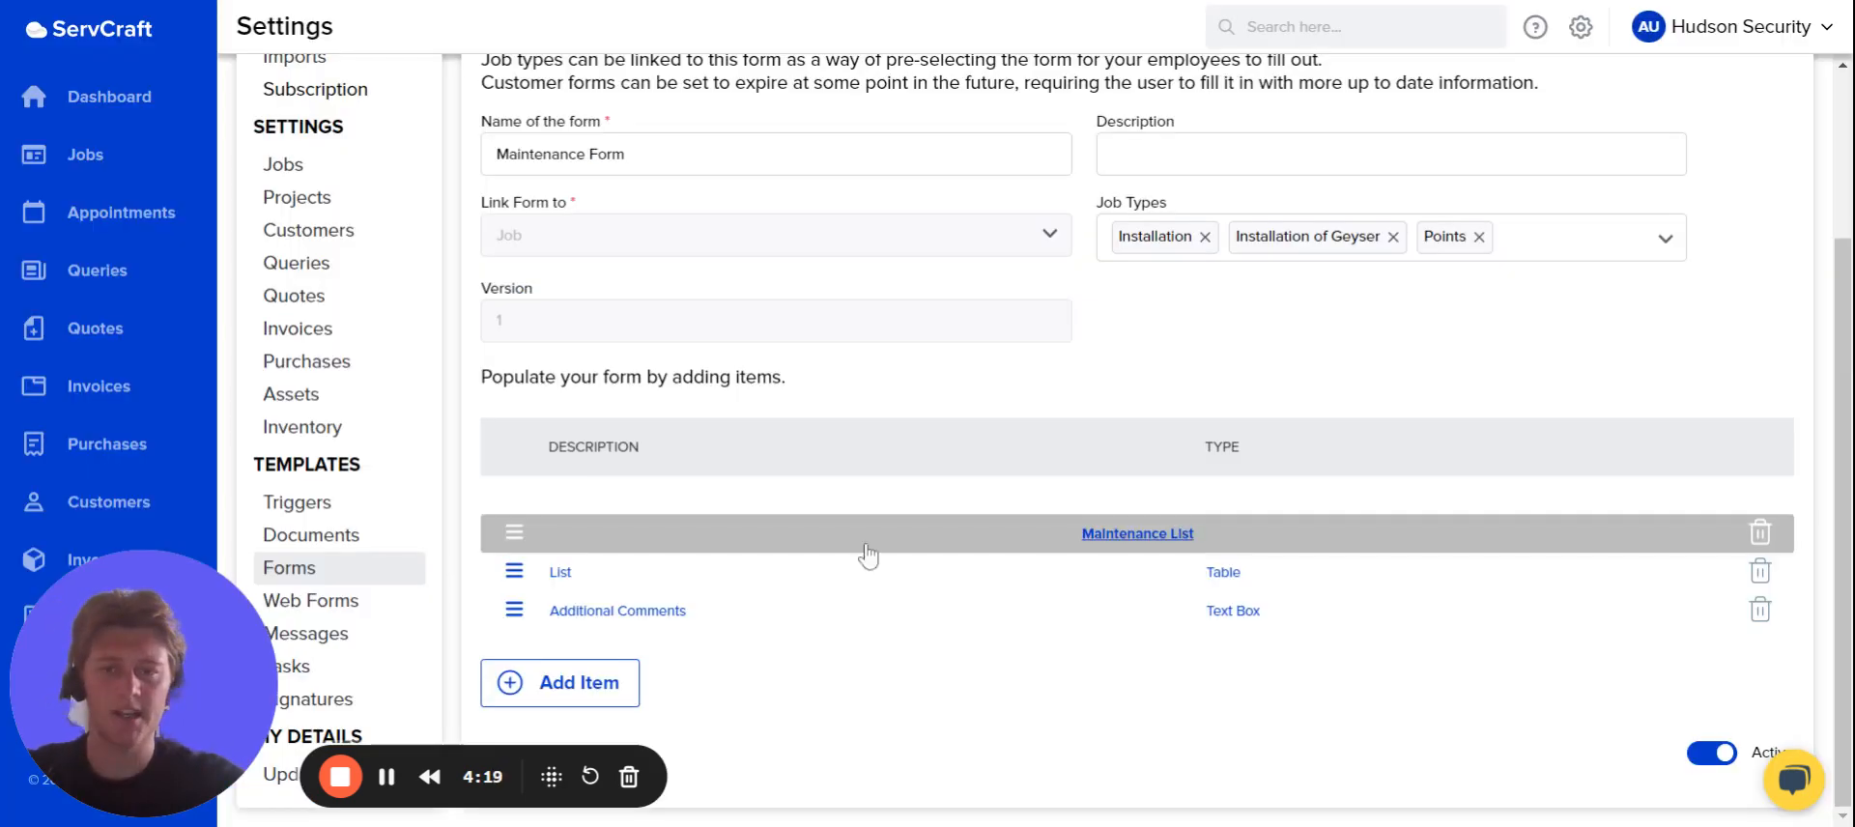
Start a new form item of type Signature using the Customer Signature template.
{"action": "left_click", "coordinate": [584, 694]}
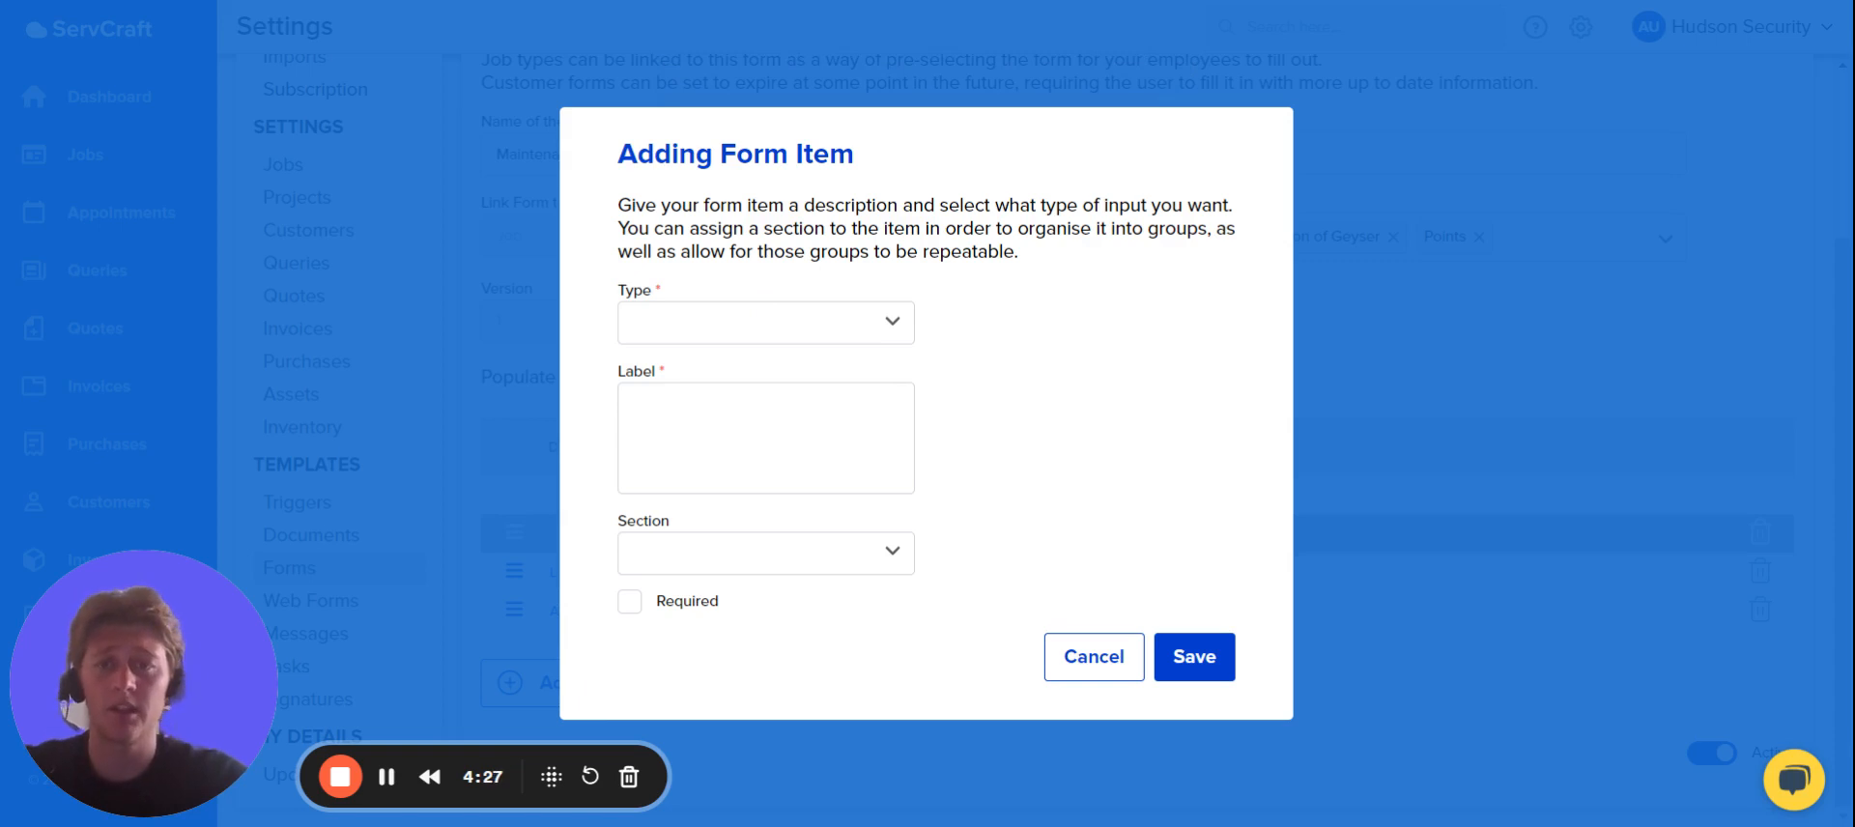
{"action": "left_click", "coordinate": [766, 323]}
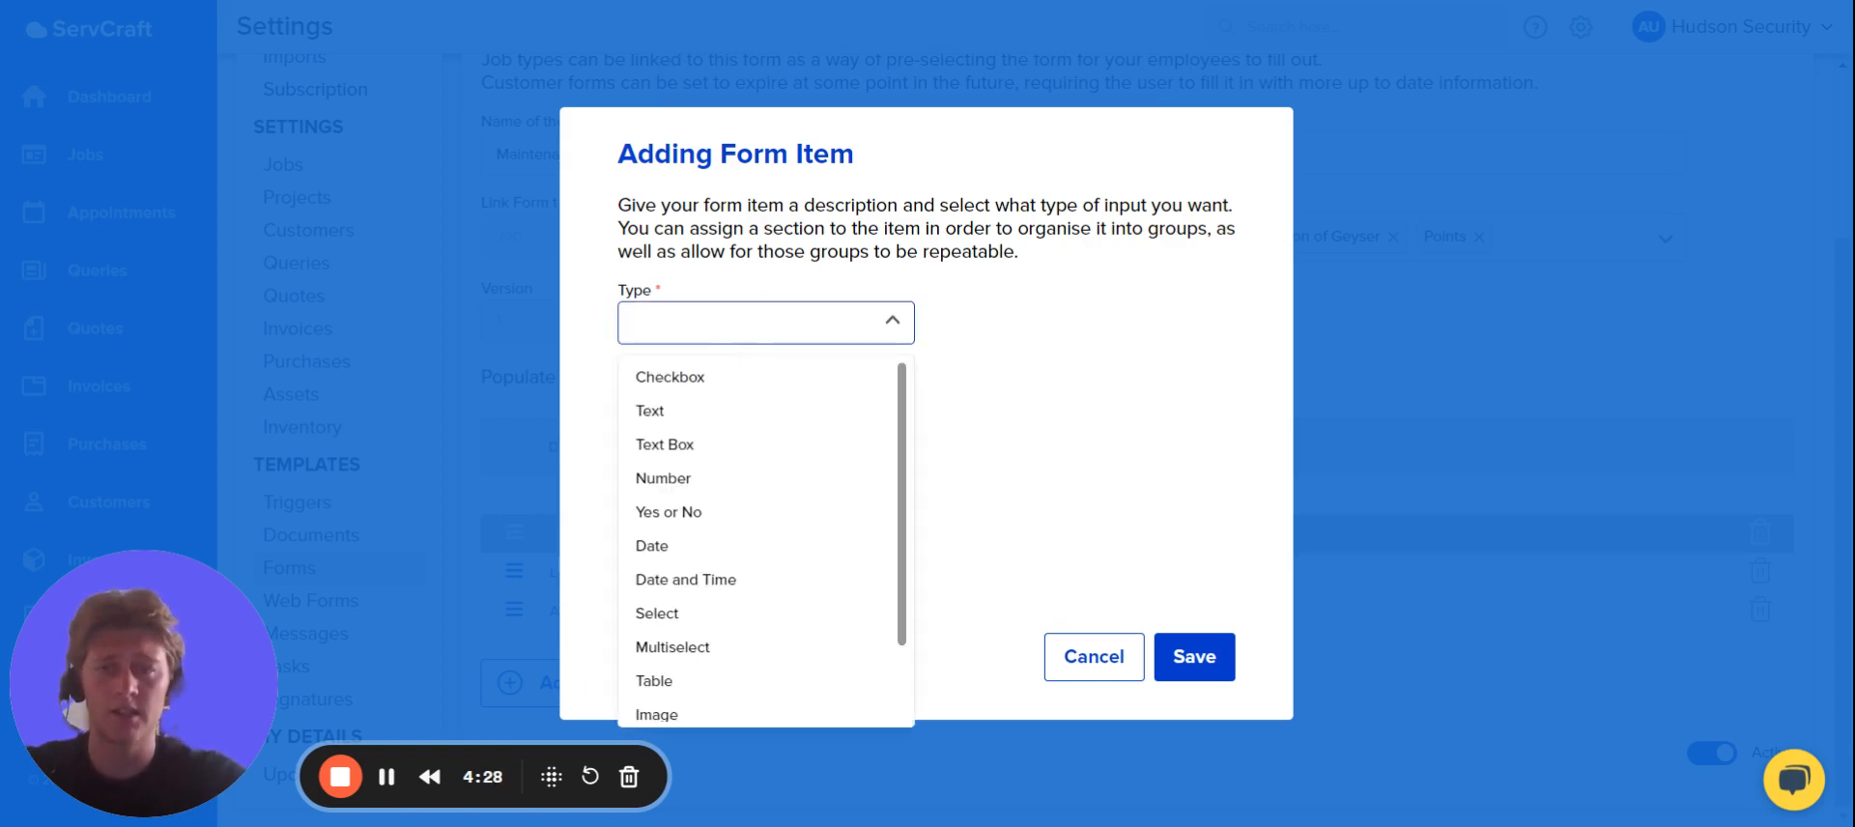
{"action": "scroll", "coordinate": [720, 584], "scroll_direction": "down", "scroll_amount": 1}
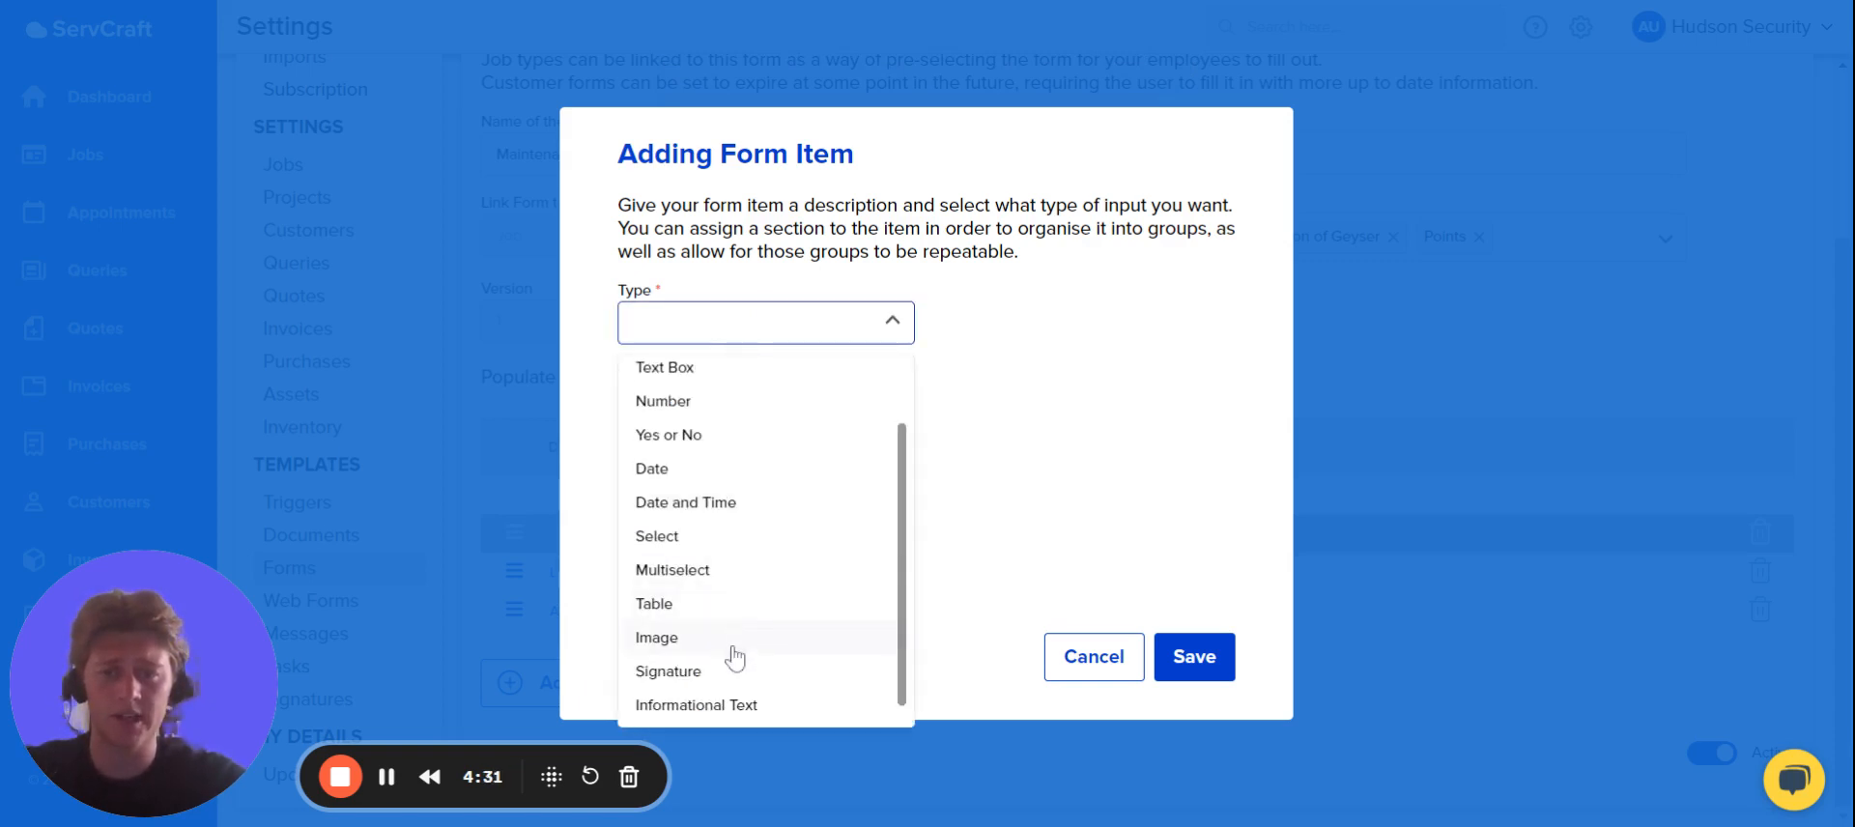
{"action": "left_click", "coordinate": [713, 673]}
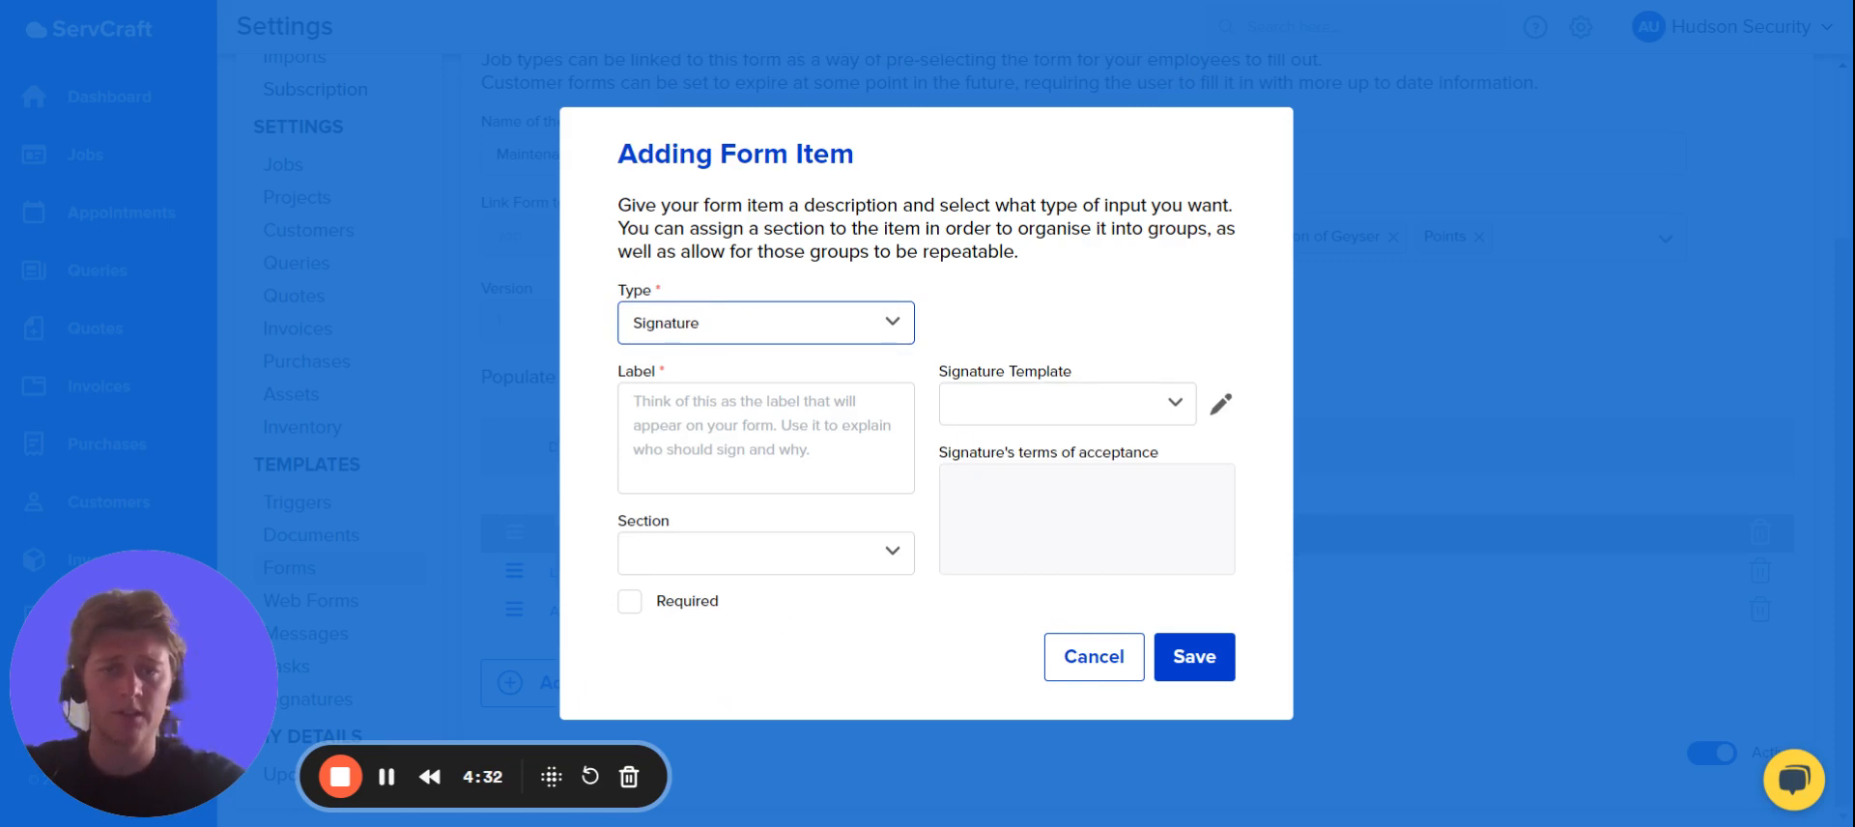
{"action": "left_click", "coordinate": [1014, 404]}
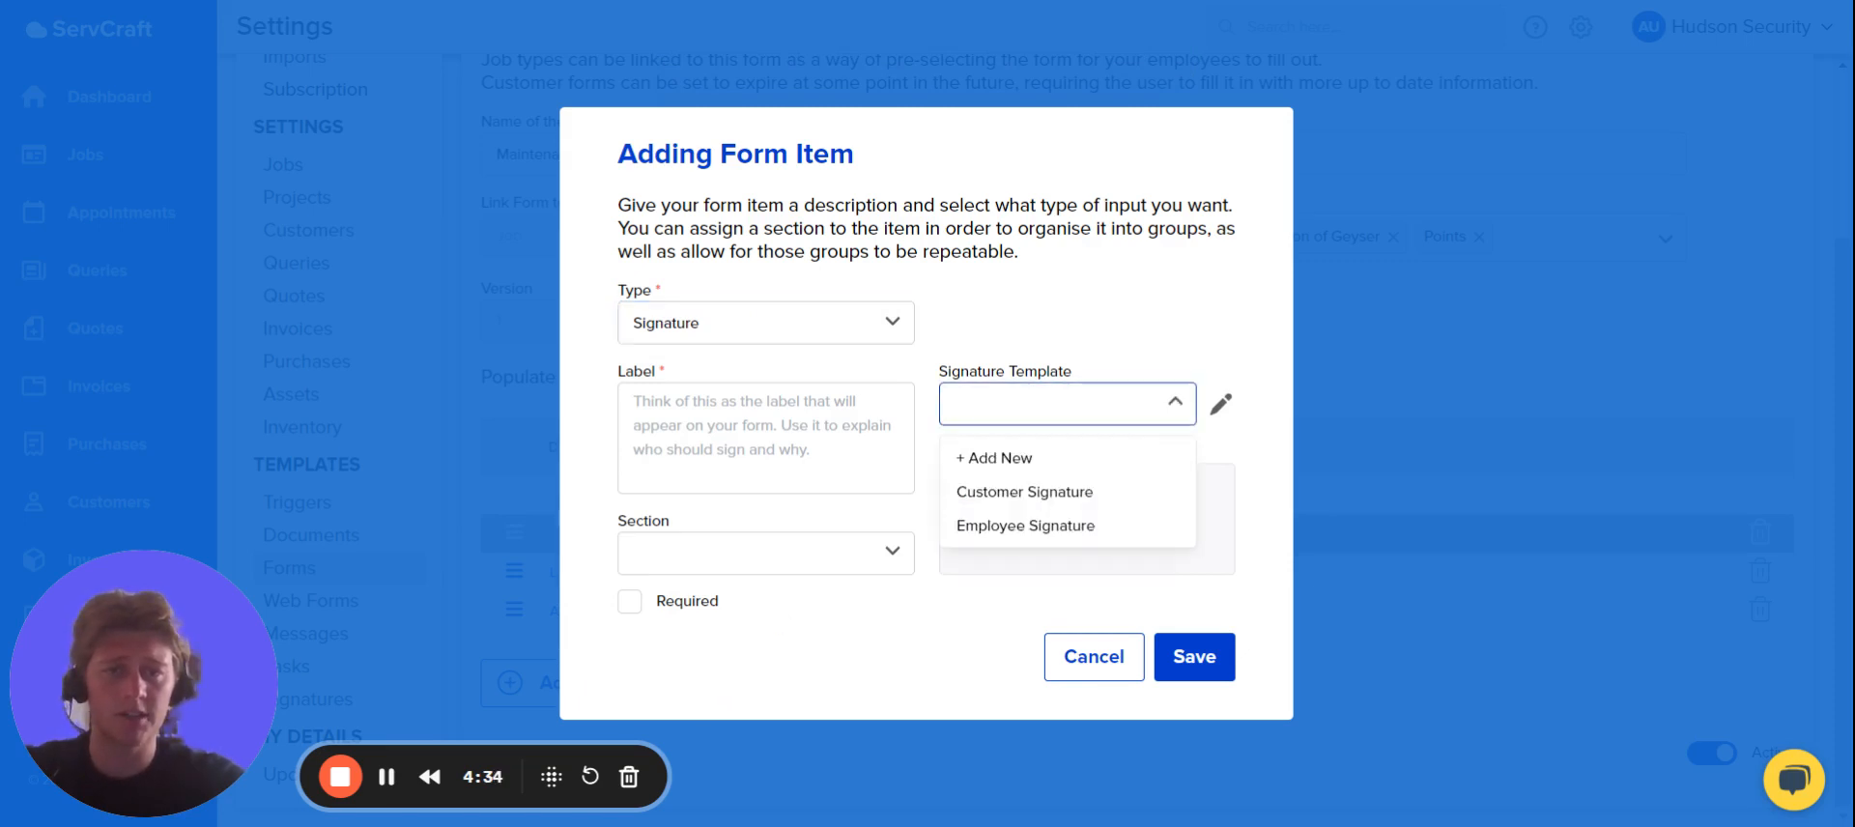
{"action": "left_click", "coordinate": [1039, 499]}
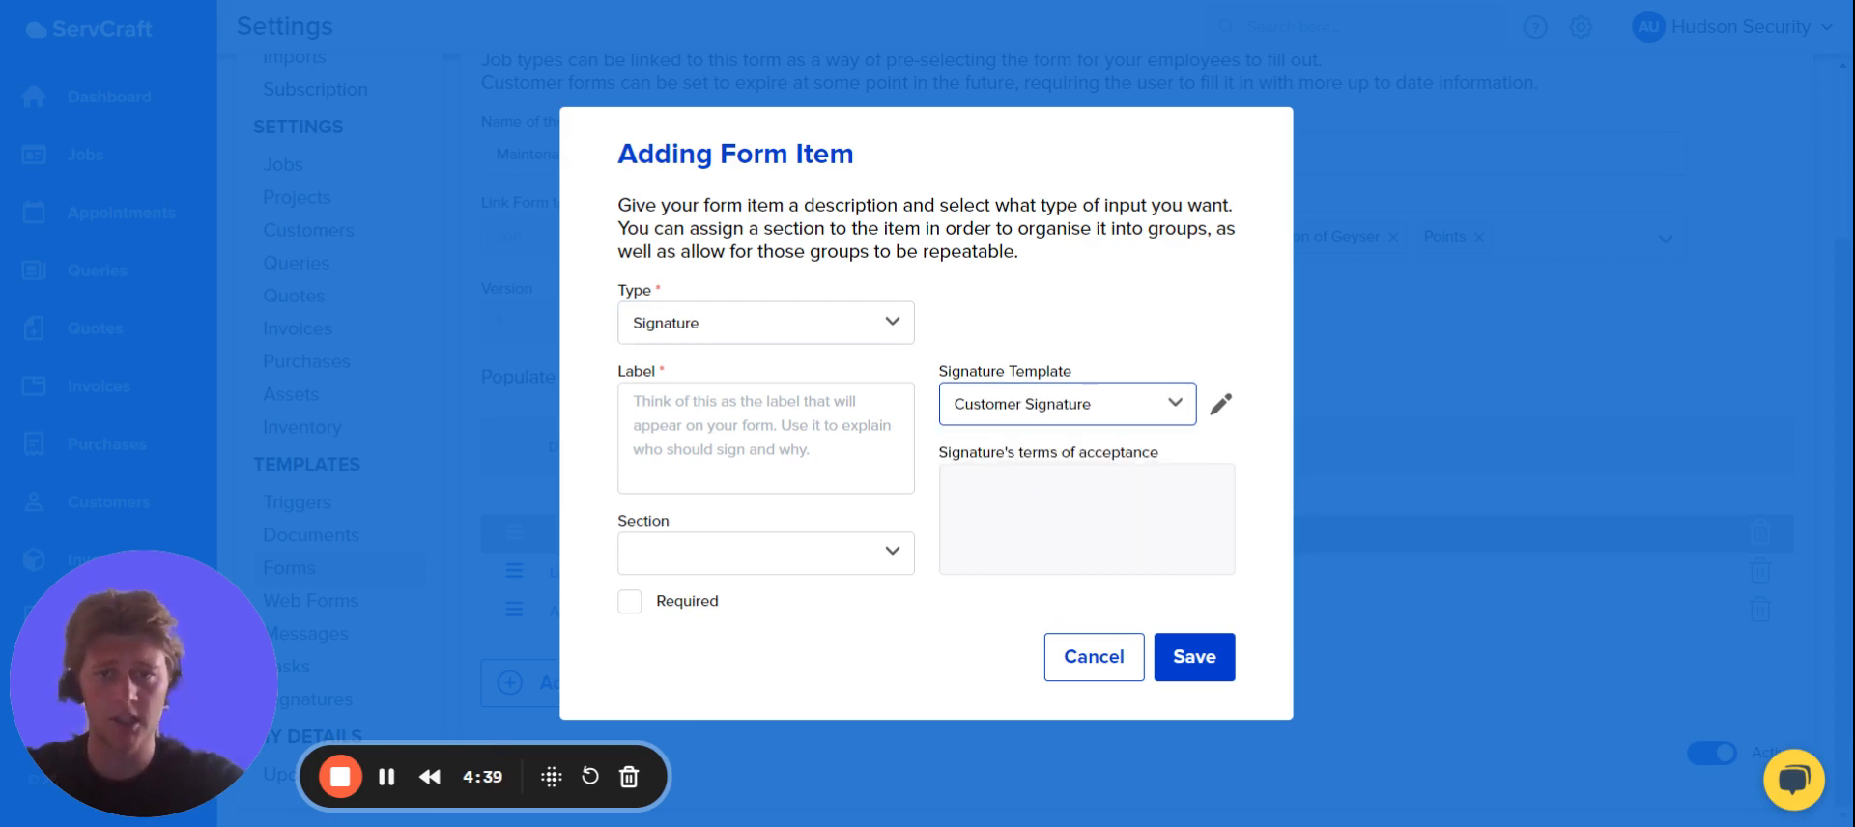
Label the customer signature item "I there customer agree that the above is correct".
{"action": "left_click", "coordinate": [773, 435]}
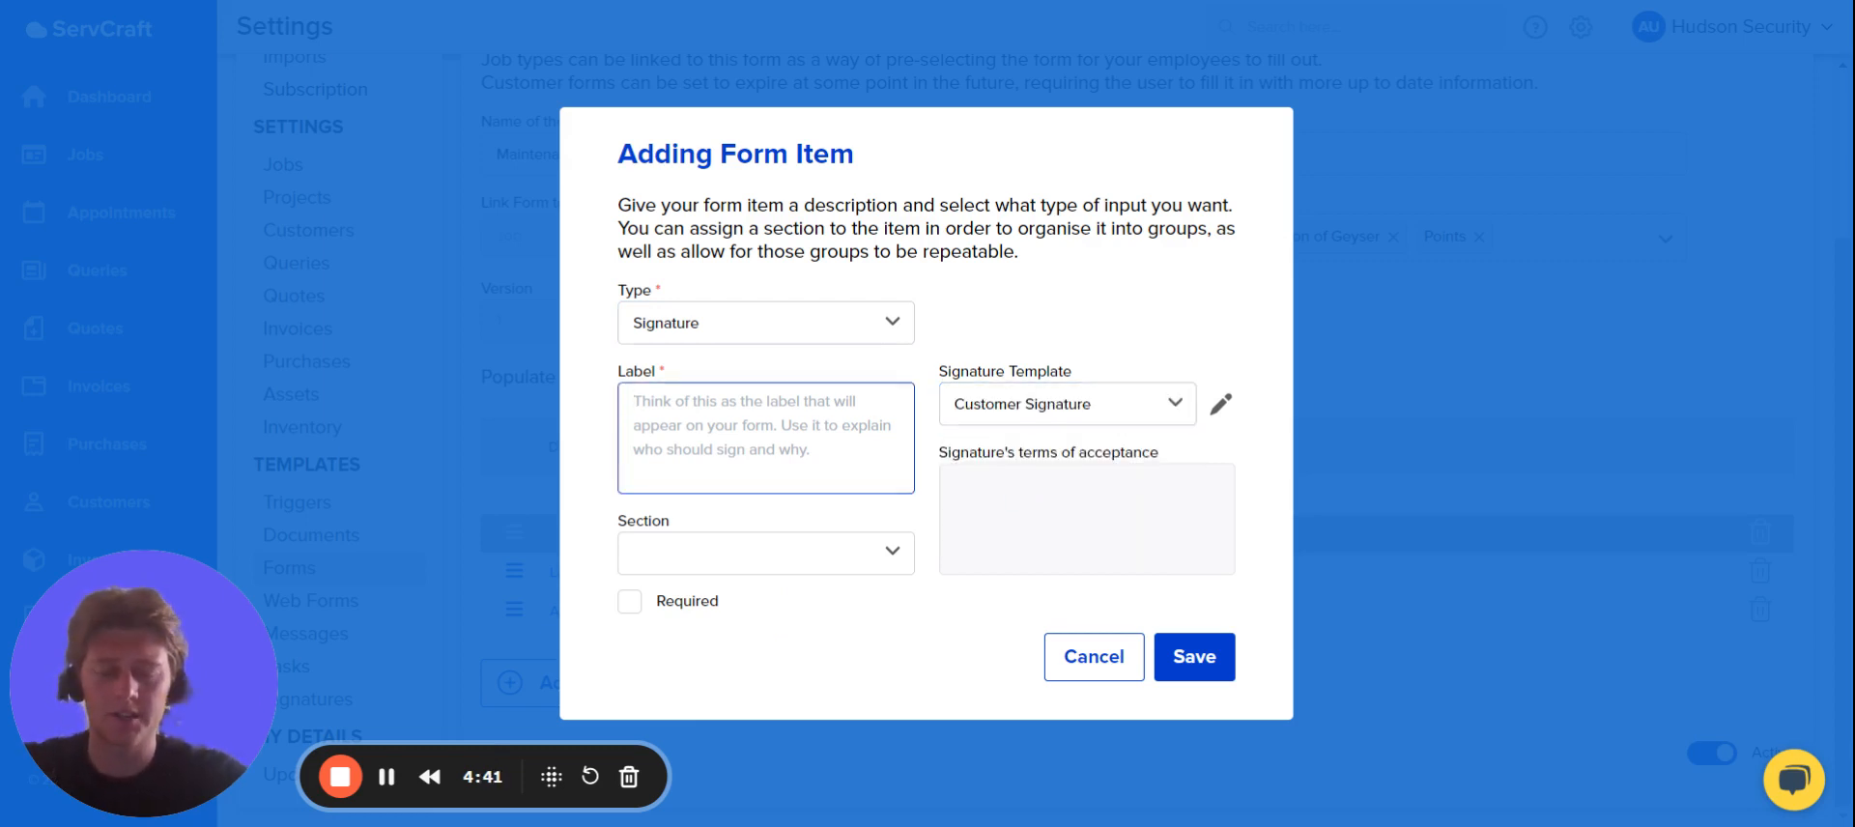
{"action": "type", "text": "I"}
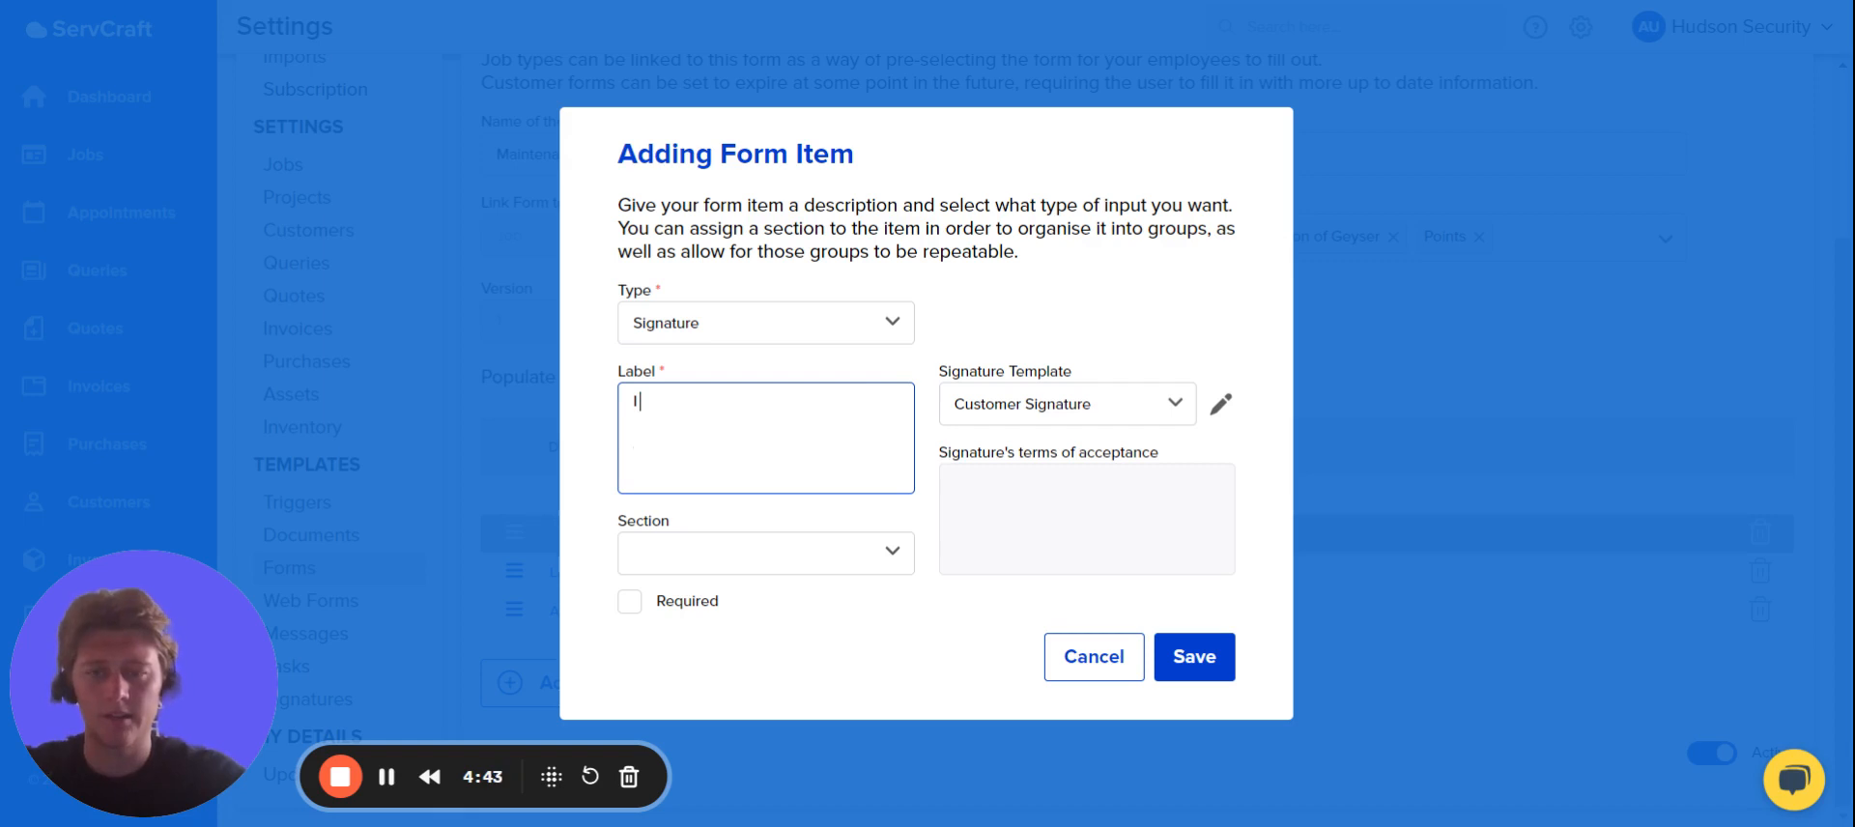
{"action": "type", "text": " there c"}
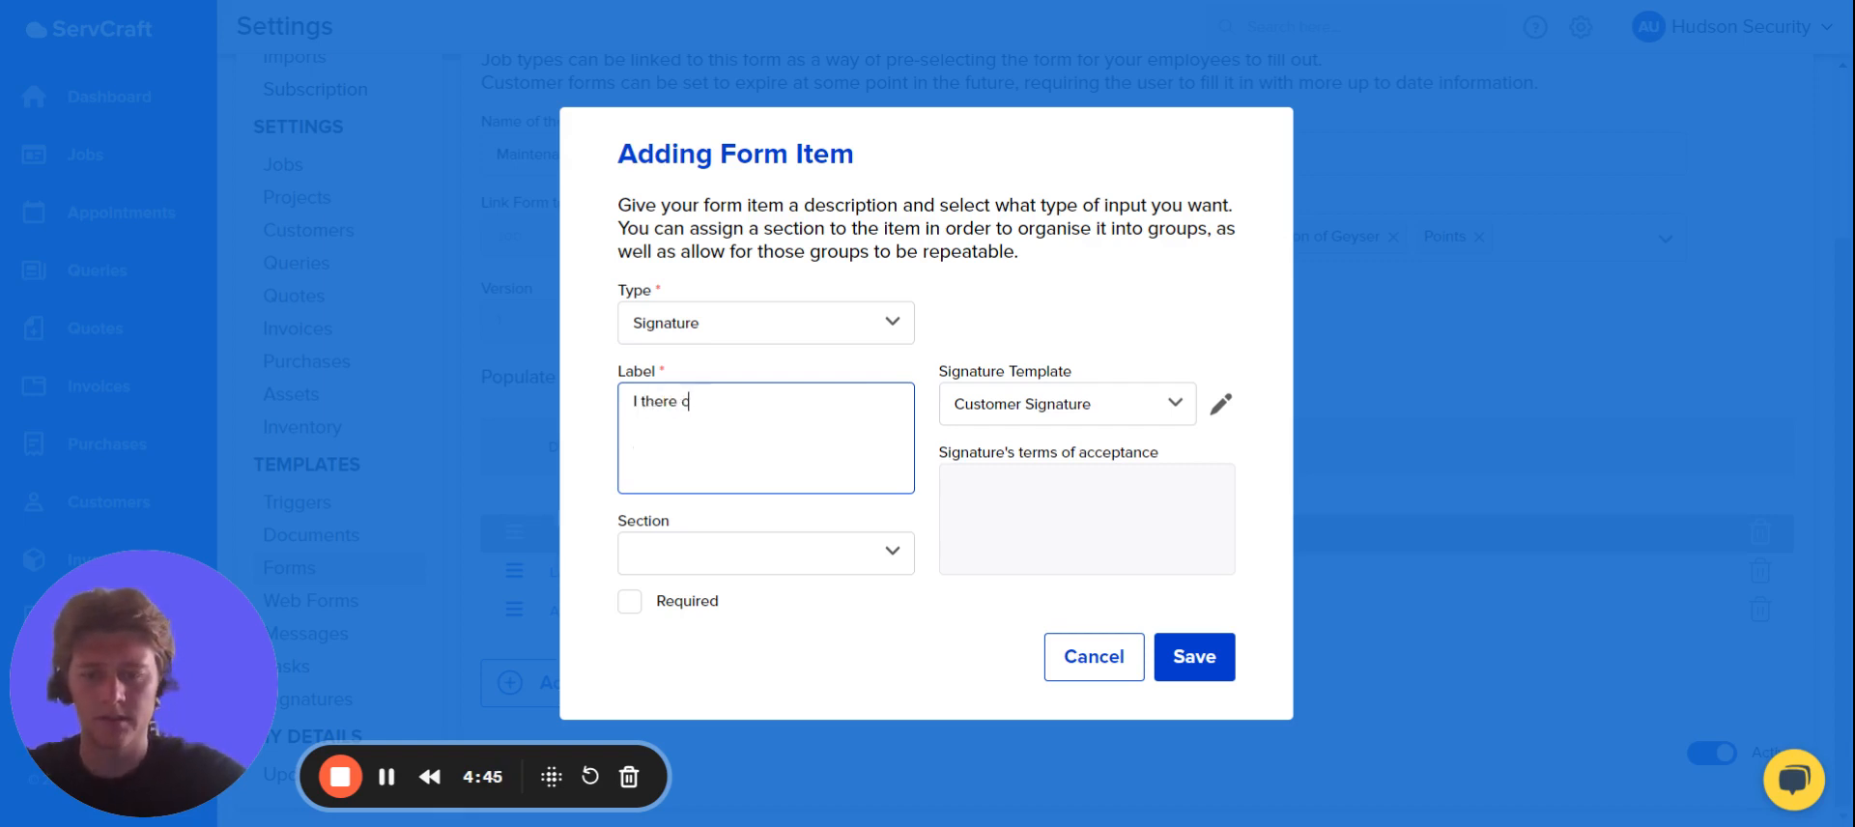
{"action": "type", "text": "ustomer agrre th"}
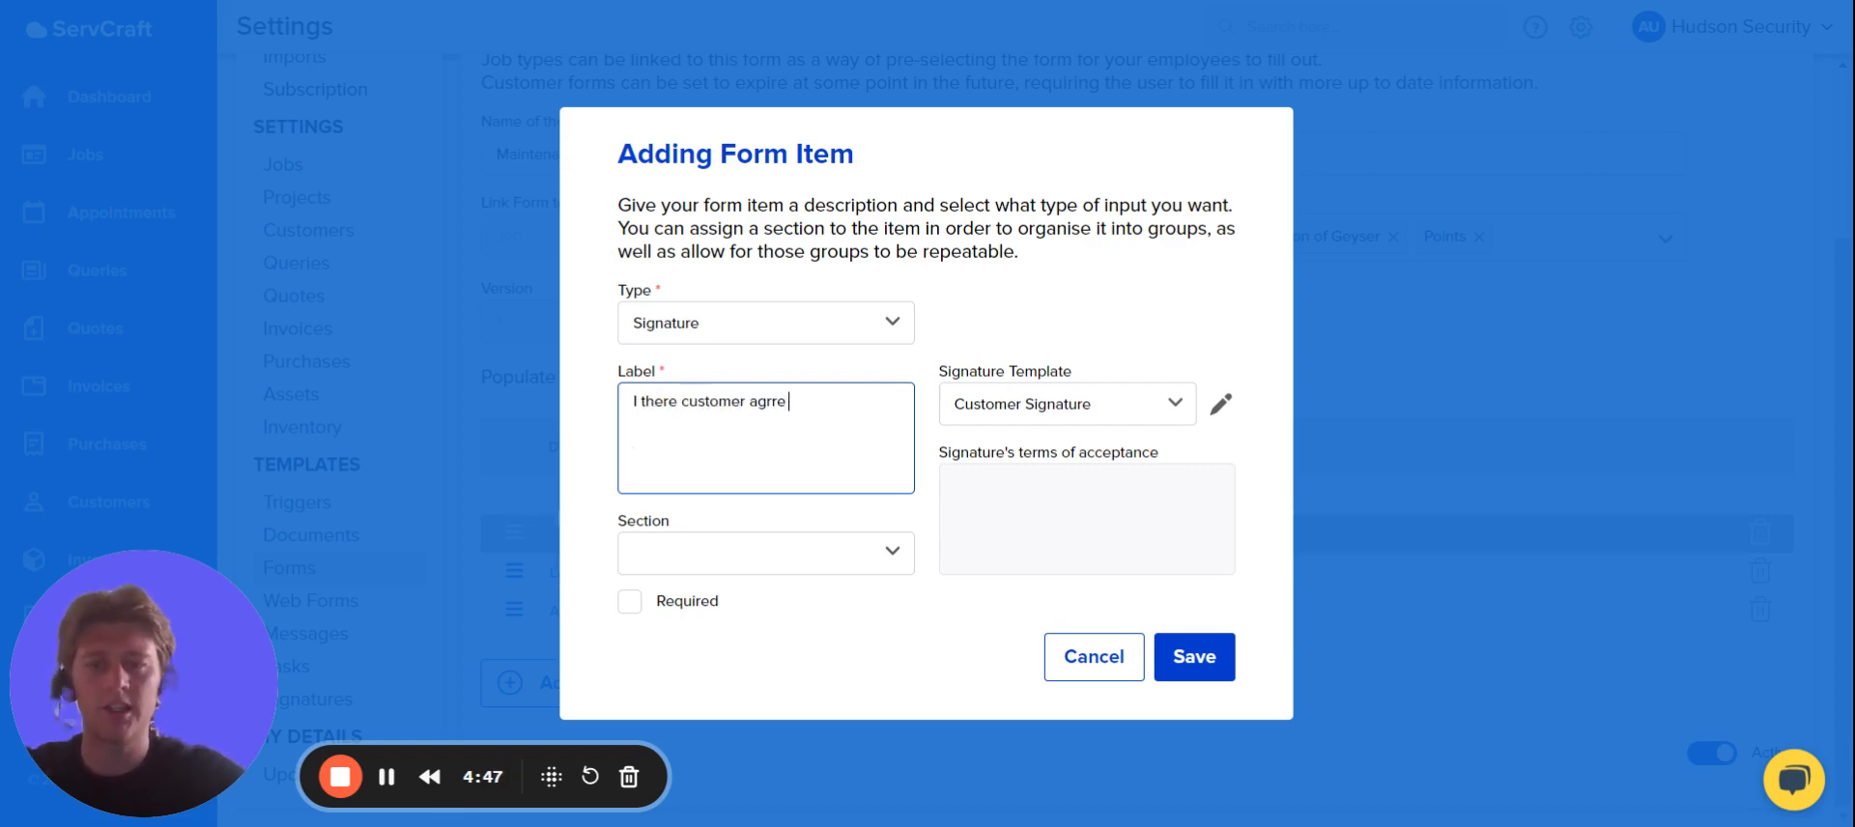
{"action": "key", "text": "BackSpace"}
{"action": "key", "text": "BackSpace"}
{"action": "key", "text": "BackSpace"}
{"action": "key", "text": "BackSpace"}
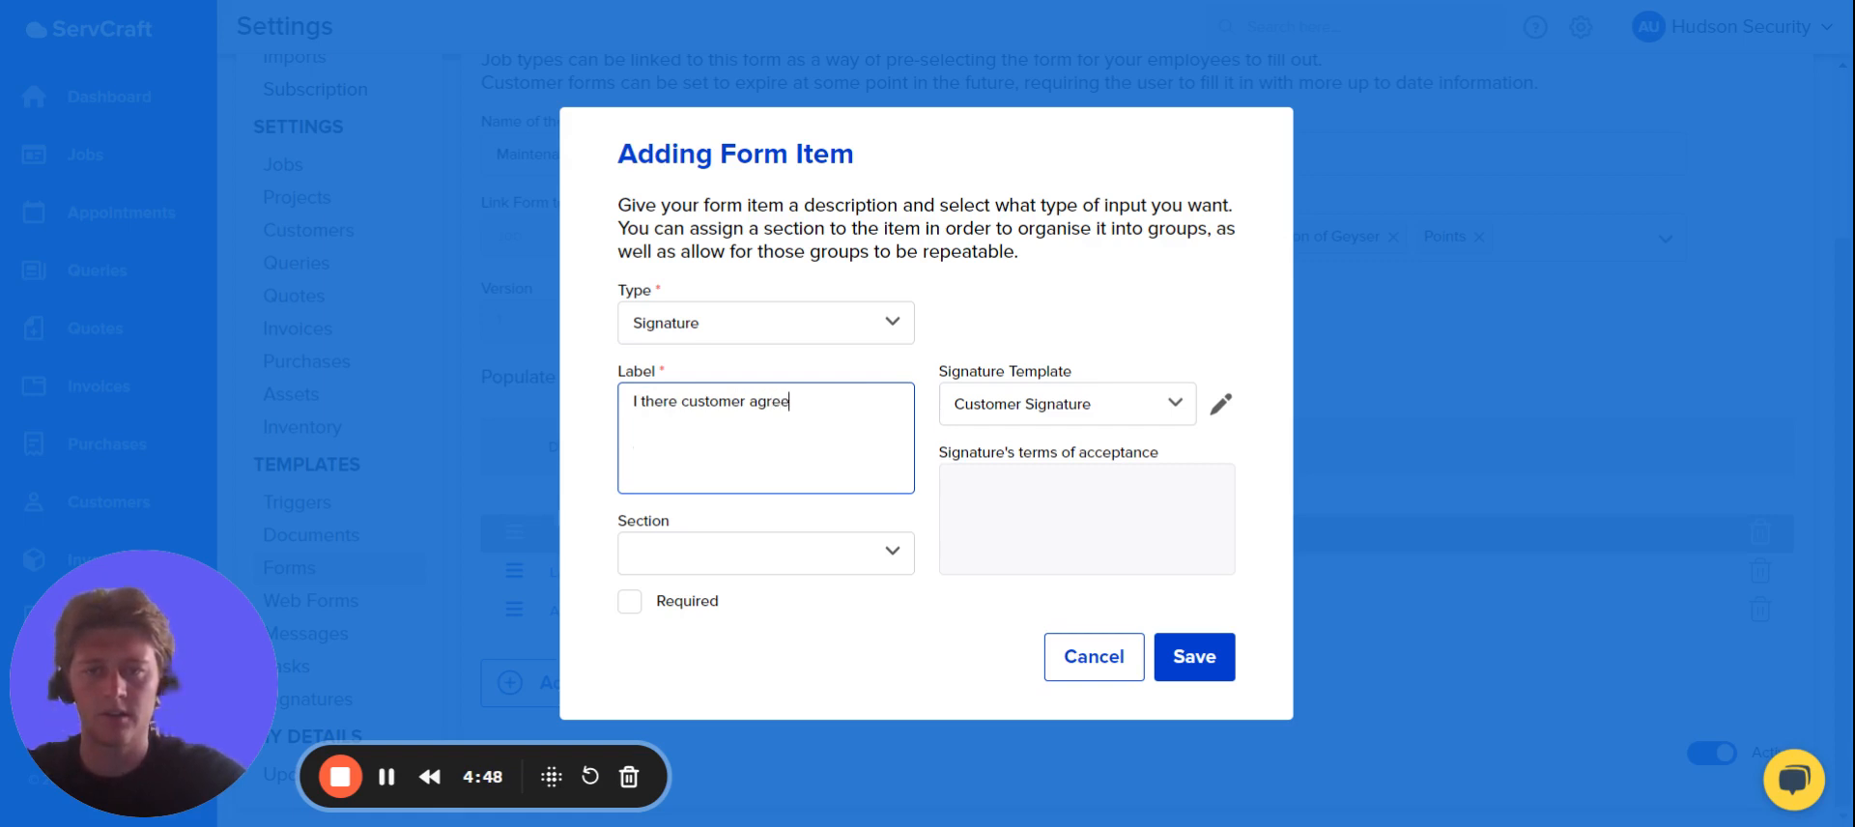
{"action": "type", "text": "that the a"}
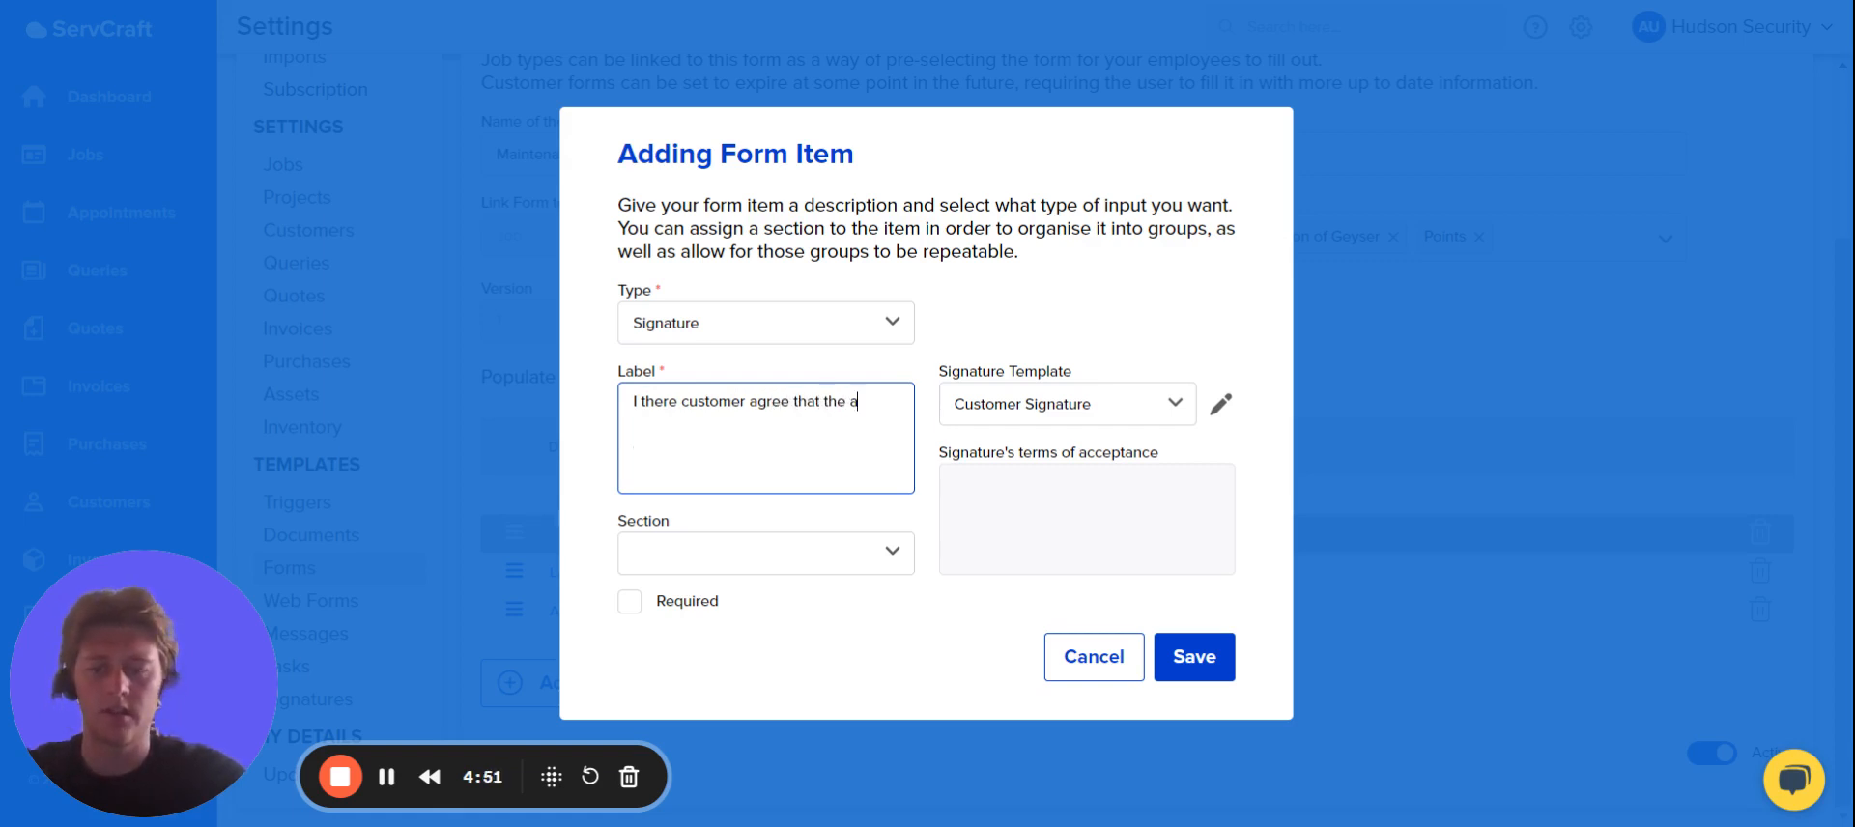
{"action": "type", "text": "boc"}
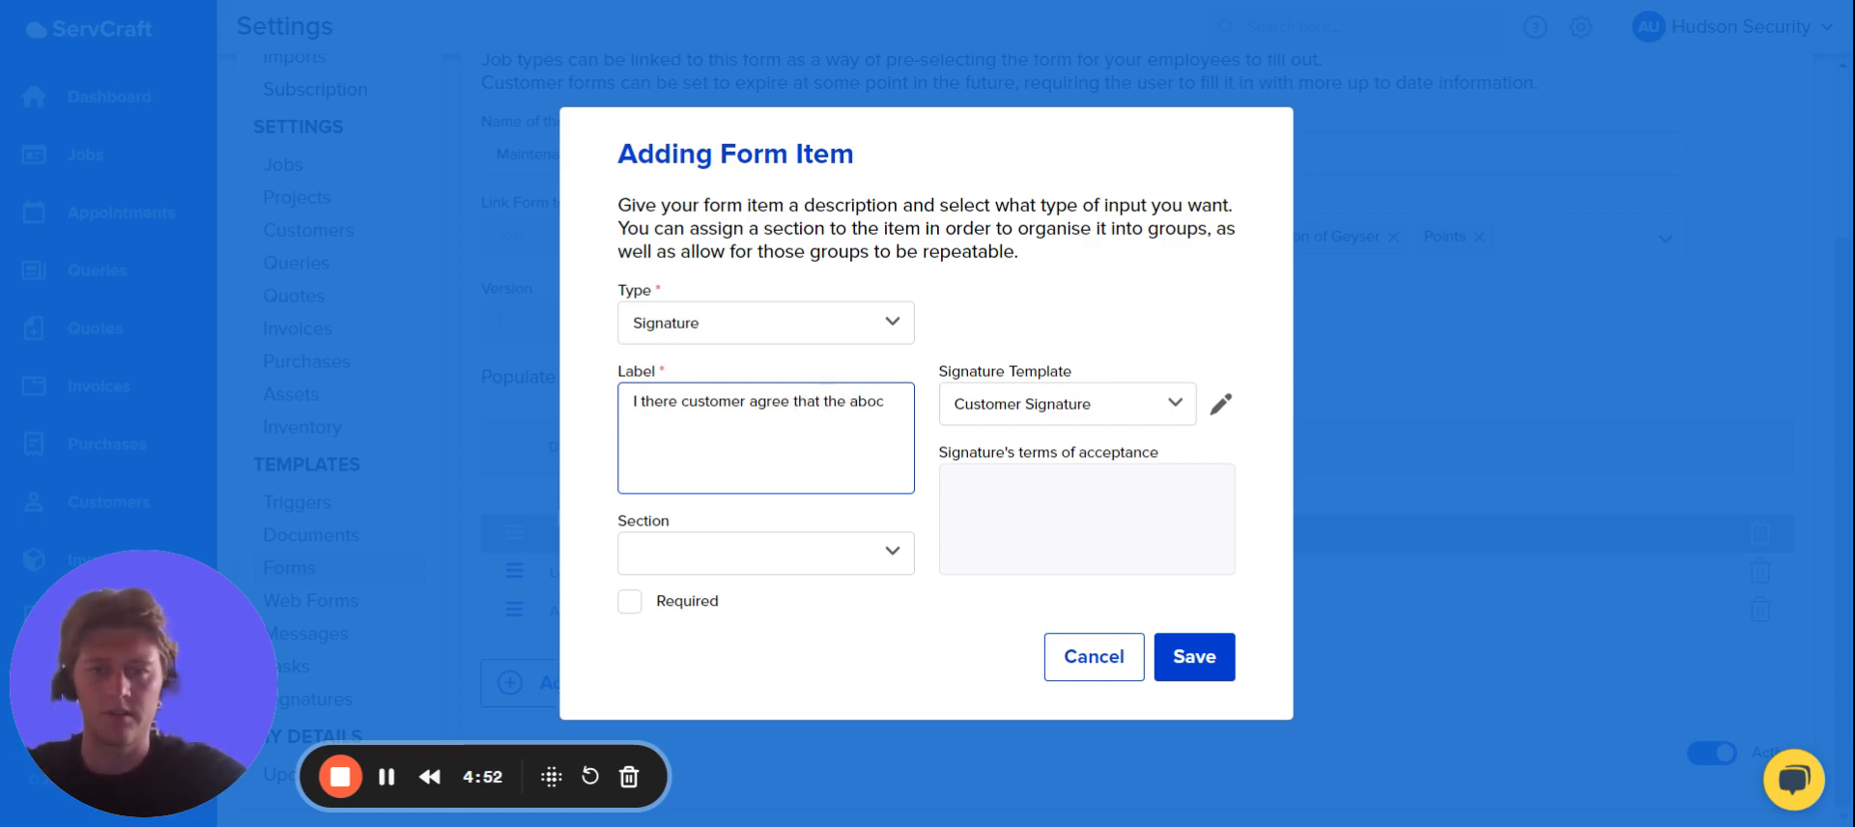
{"action": "key", "text": "BackSpace"}
{"action": "type", "text": "ve is"}
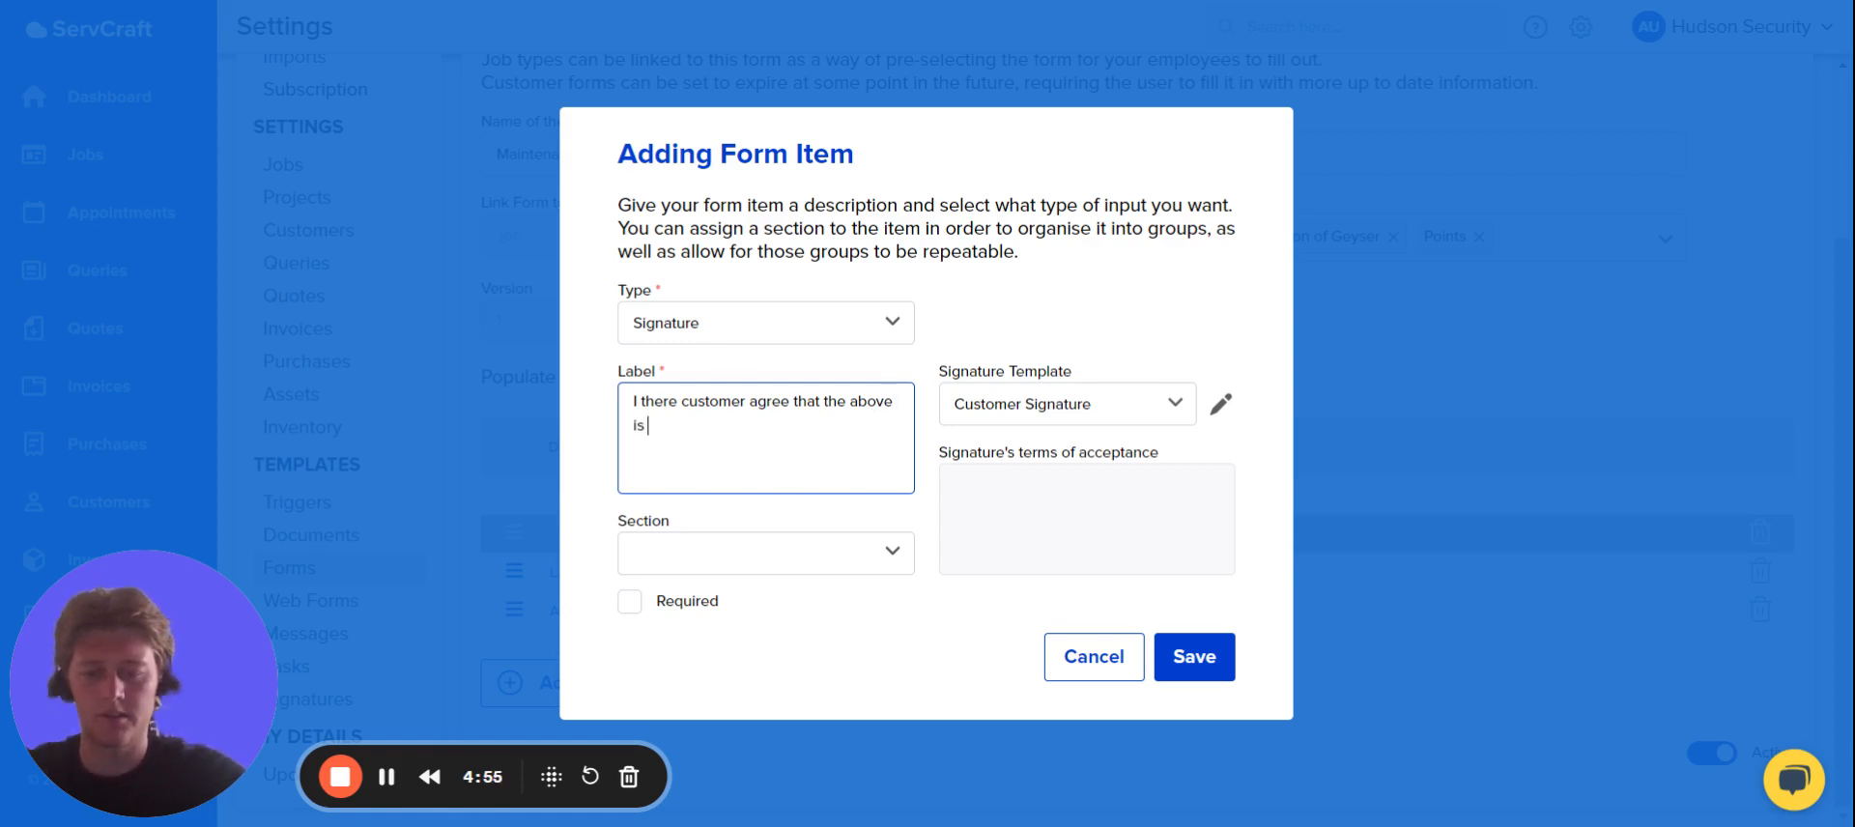
{"action": "type", "text": " correct"}
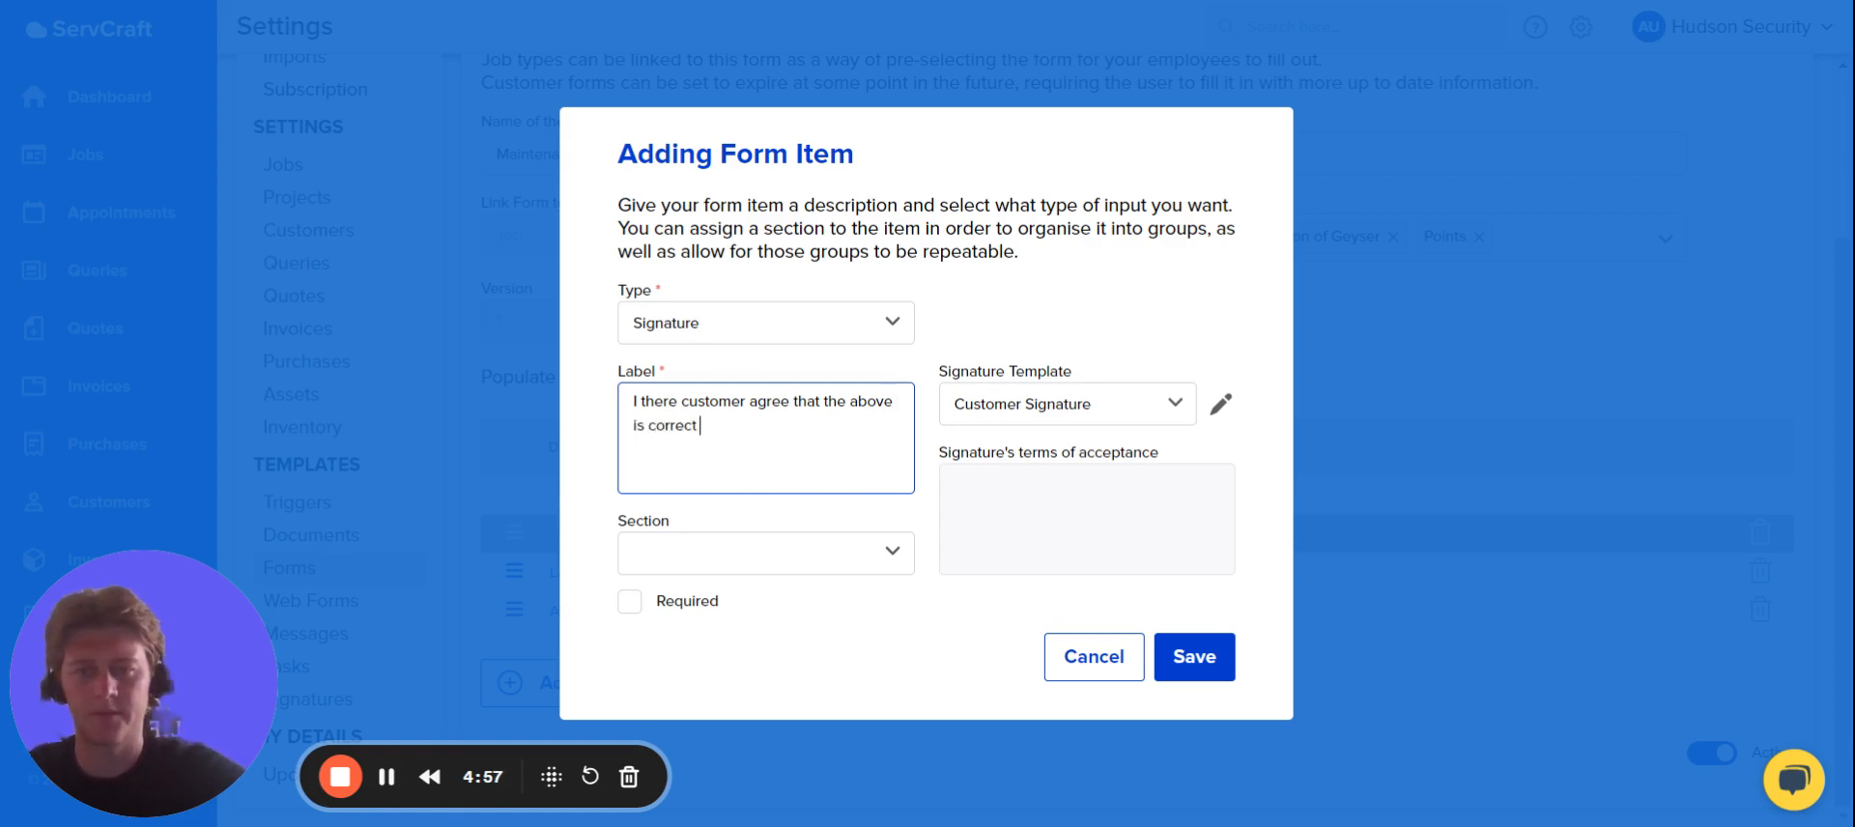
Assign the customer signature item to the Maintenance List section and save it.
{"action": "left_click", "coordinate": [869, 568]}
{"action": "left_click", "coordinate": [787, 642]}
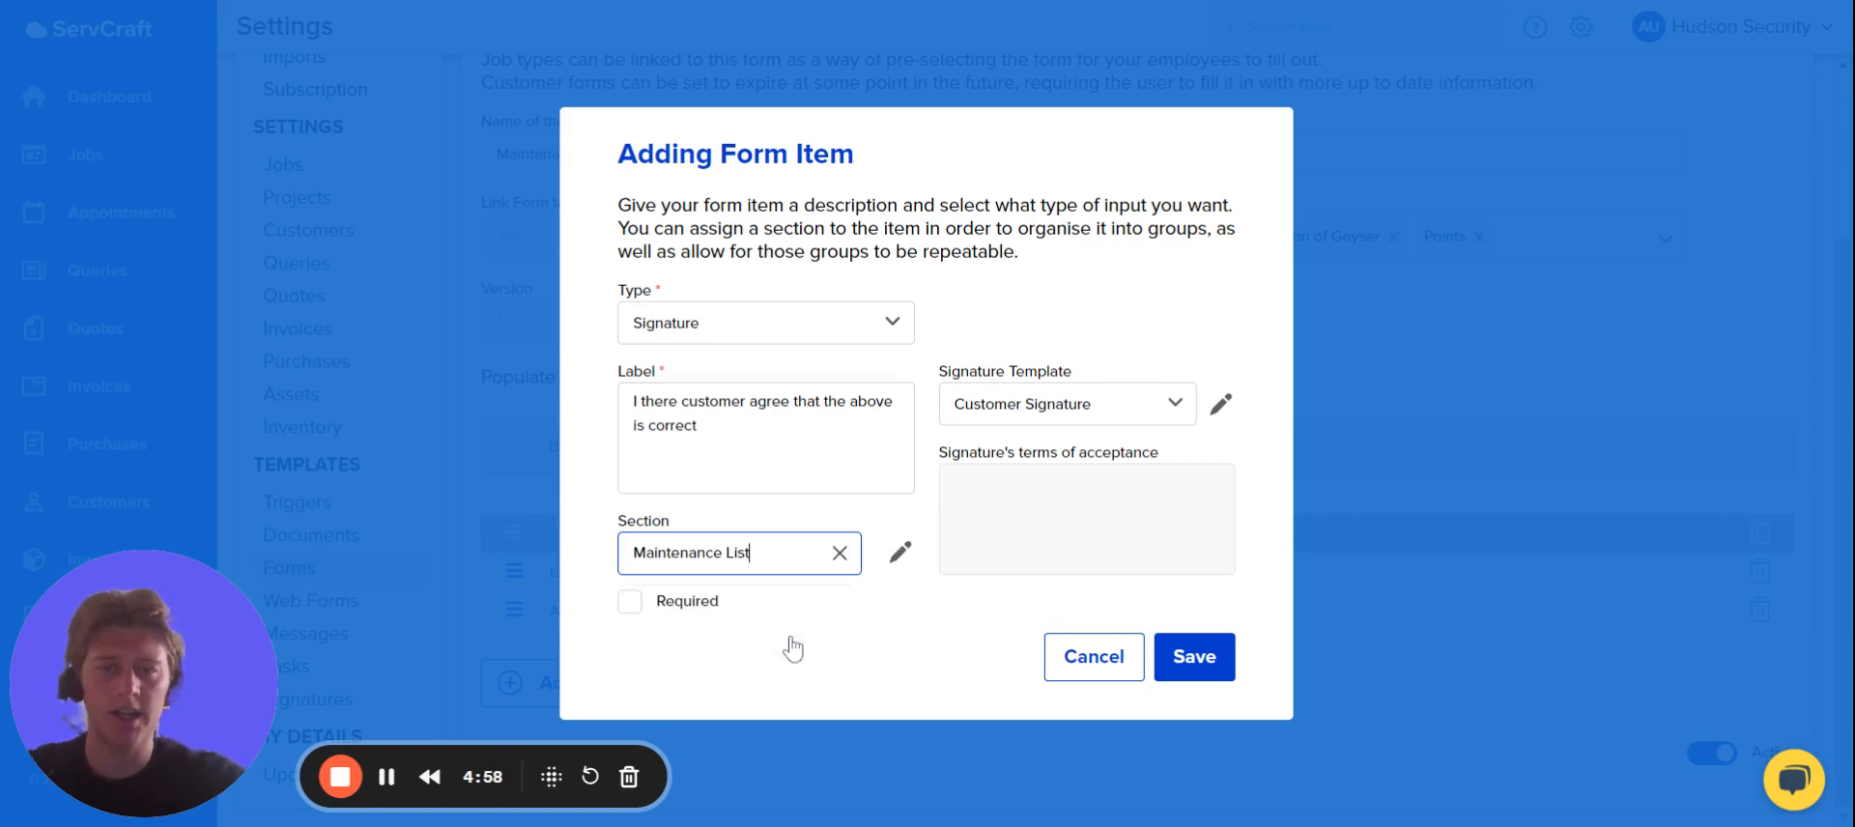
{"action": "left_click", "coordinate": [1190, 659]}
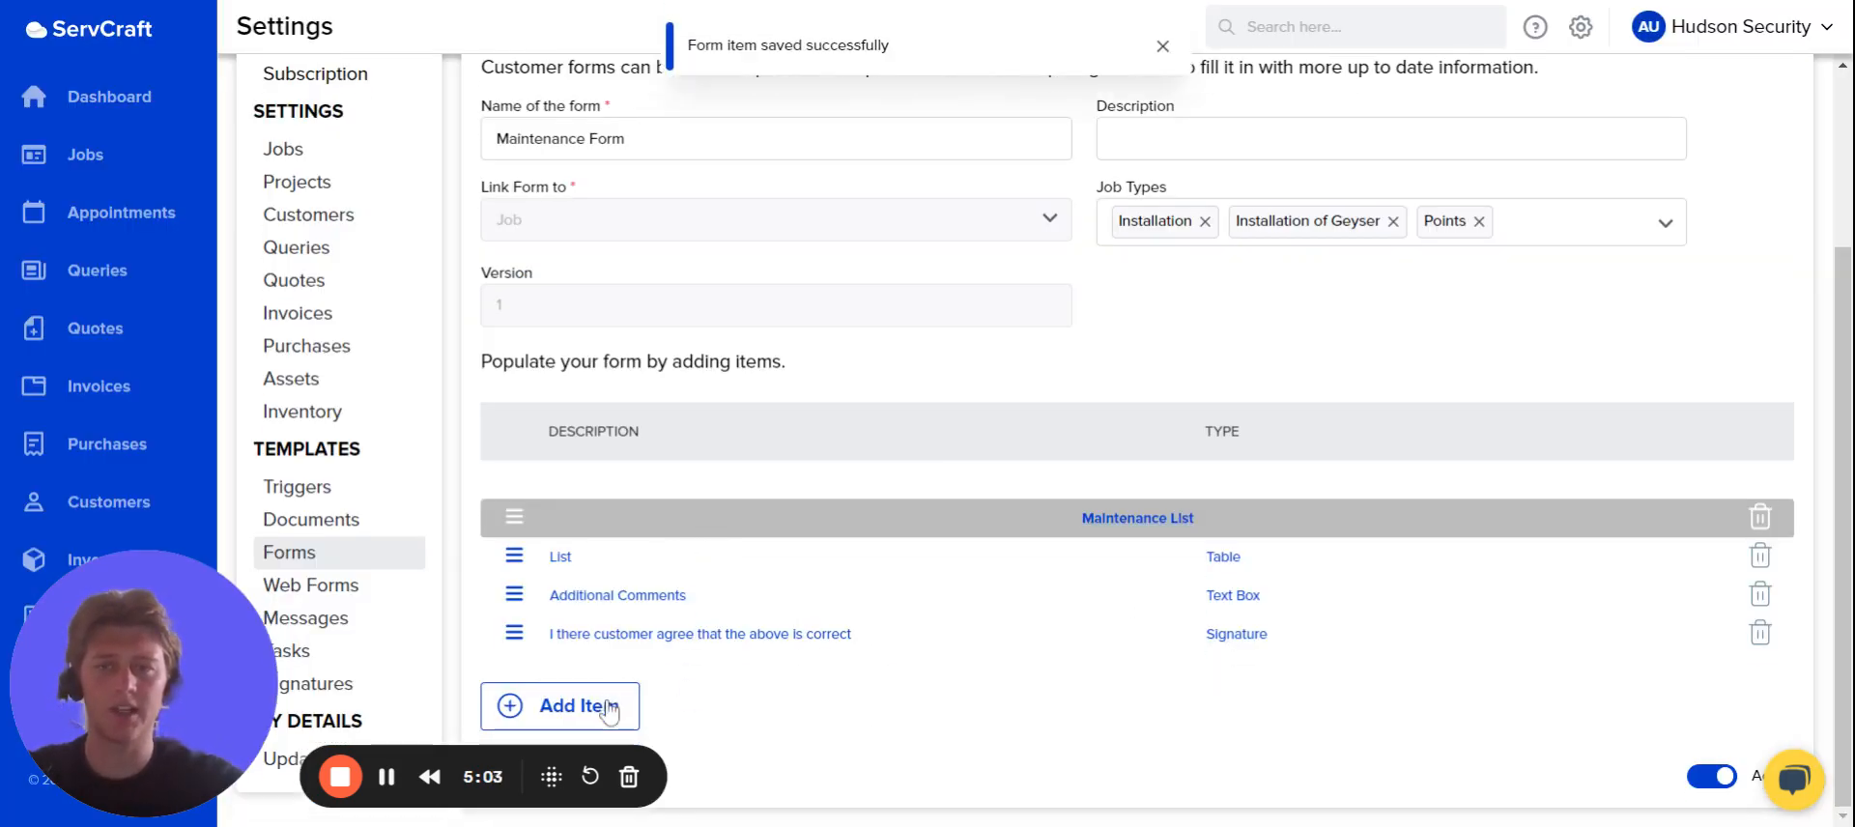
Start another form item of type Signature using the Employee Signature template.
{"action": "left_click", "coordinate": [618, 706]}
{"action": "left_click", "coordinate": [759, 333]}
{"action": "scroll", "coordinate": [759, 606], "scroll_direction": "down", "scroll_amount": 1}
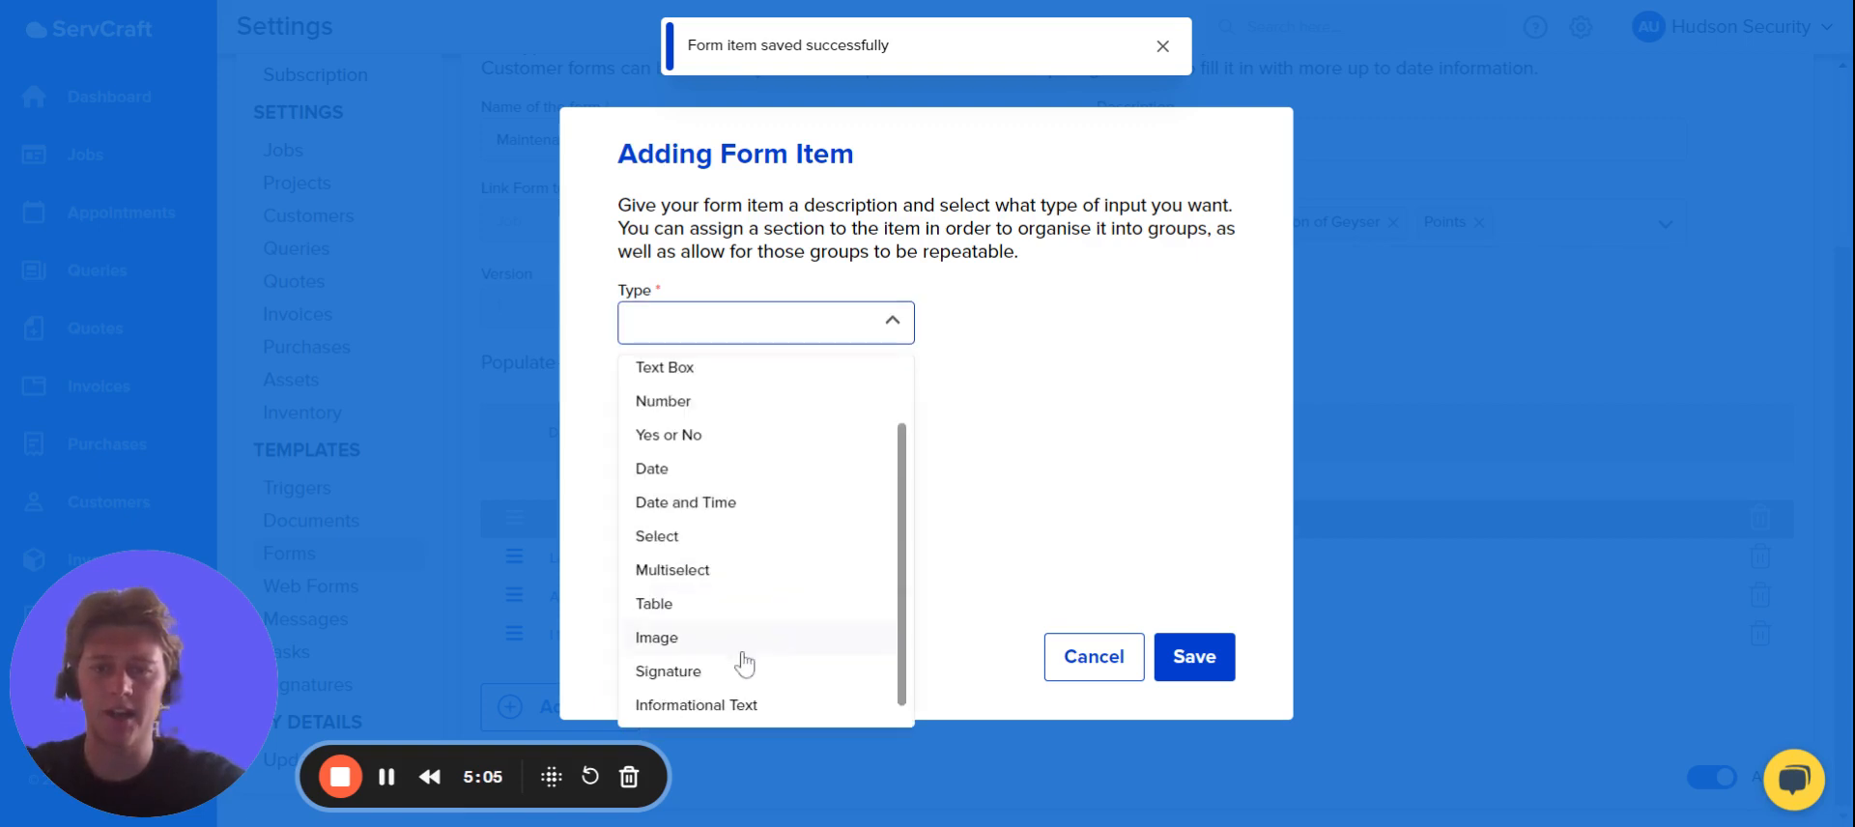
{"action": "left_click", "coordinate": [726, 676]}
{"action": "left_click", "coordinate": [1063, 404]}
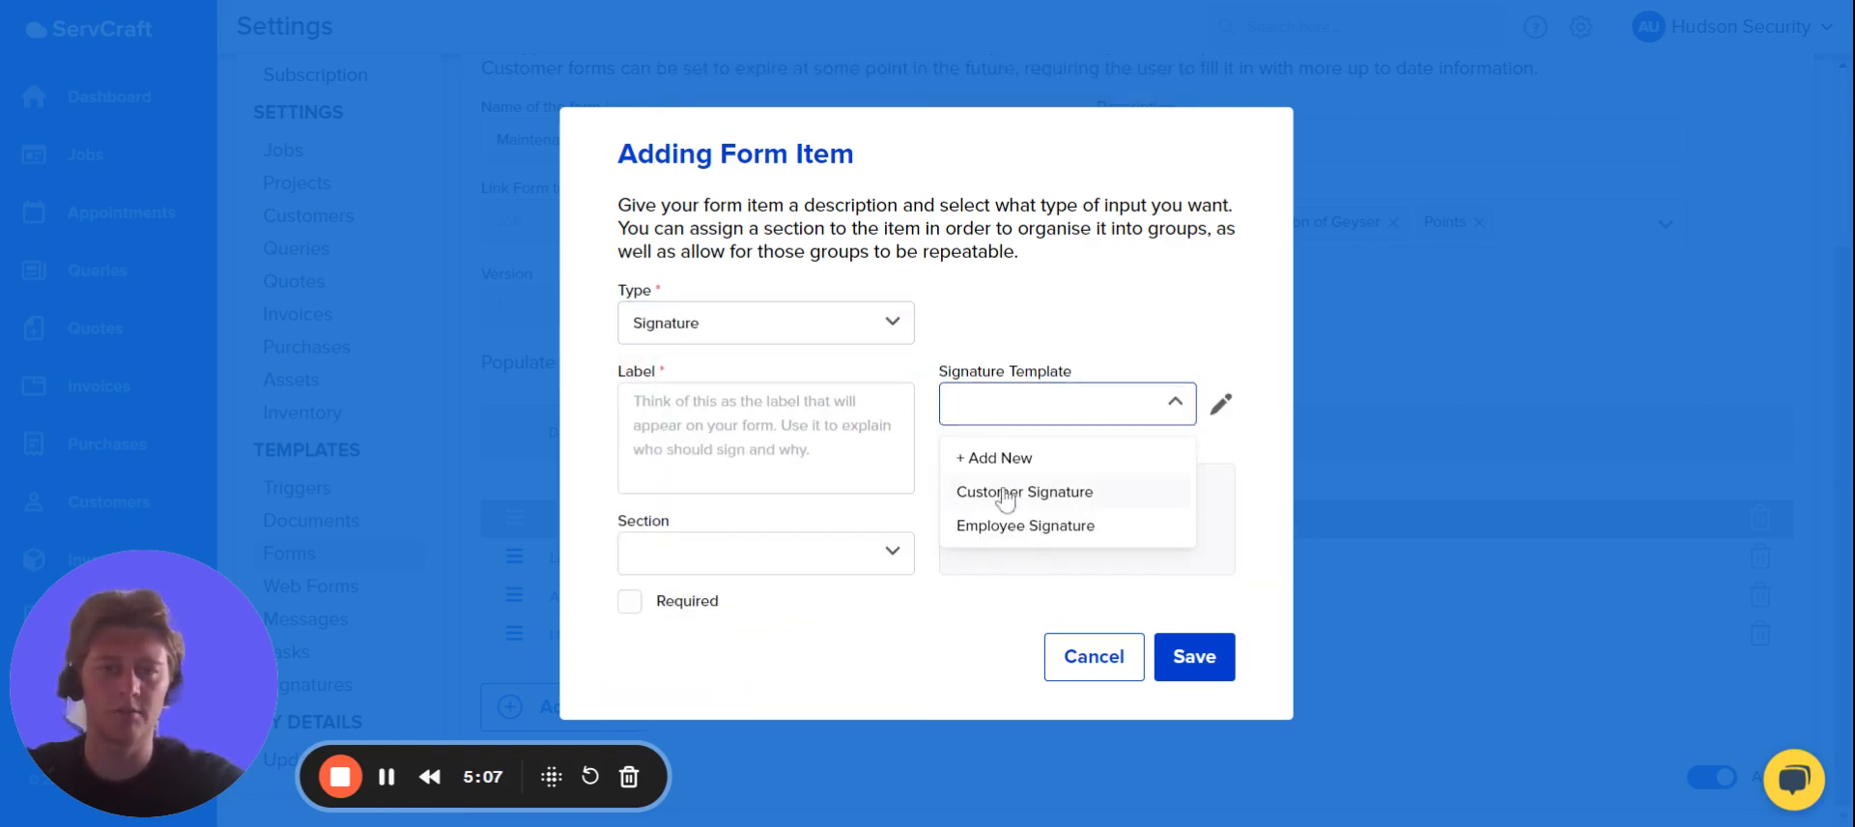
{"action": "left_click", "coordinate": [1008, 528]}
Label the employee signature item "I agree as the technician out on site that the above is correct" and save it without a section.
{"action": "left_click", "coordinate": [763, 440]}
{"action": "type", "text": "I agrr"}
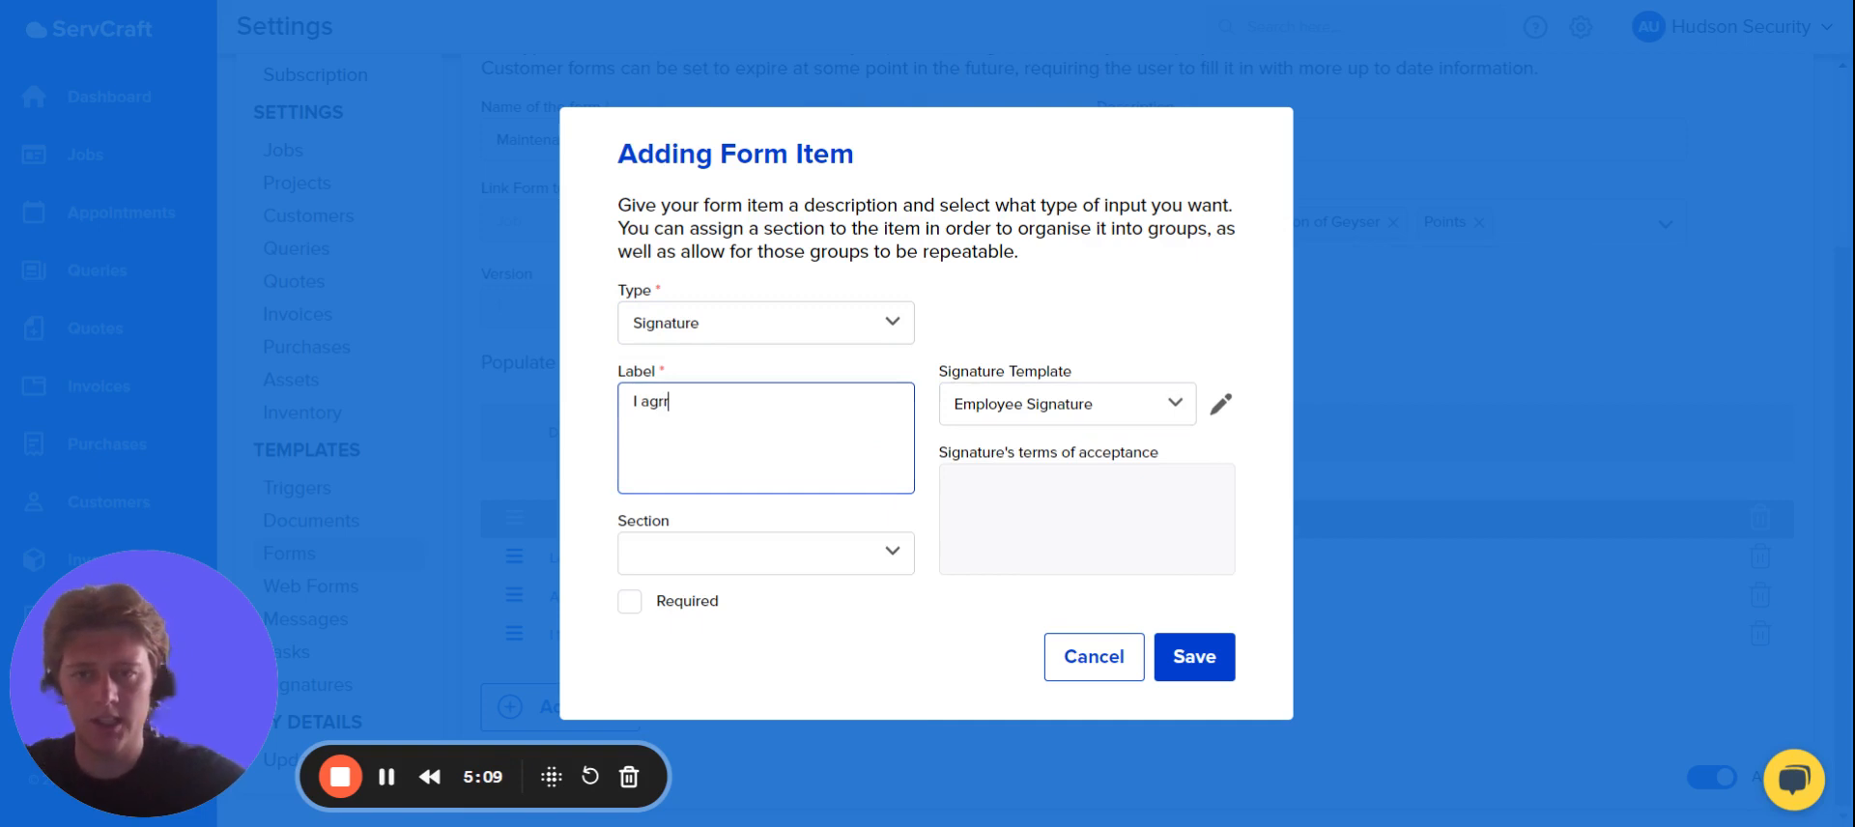
{"action": "key", "text": "BackSpace"}
{"action": "type", "text": "ee as"}
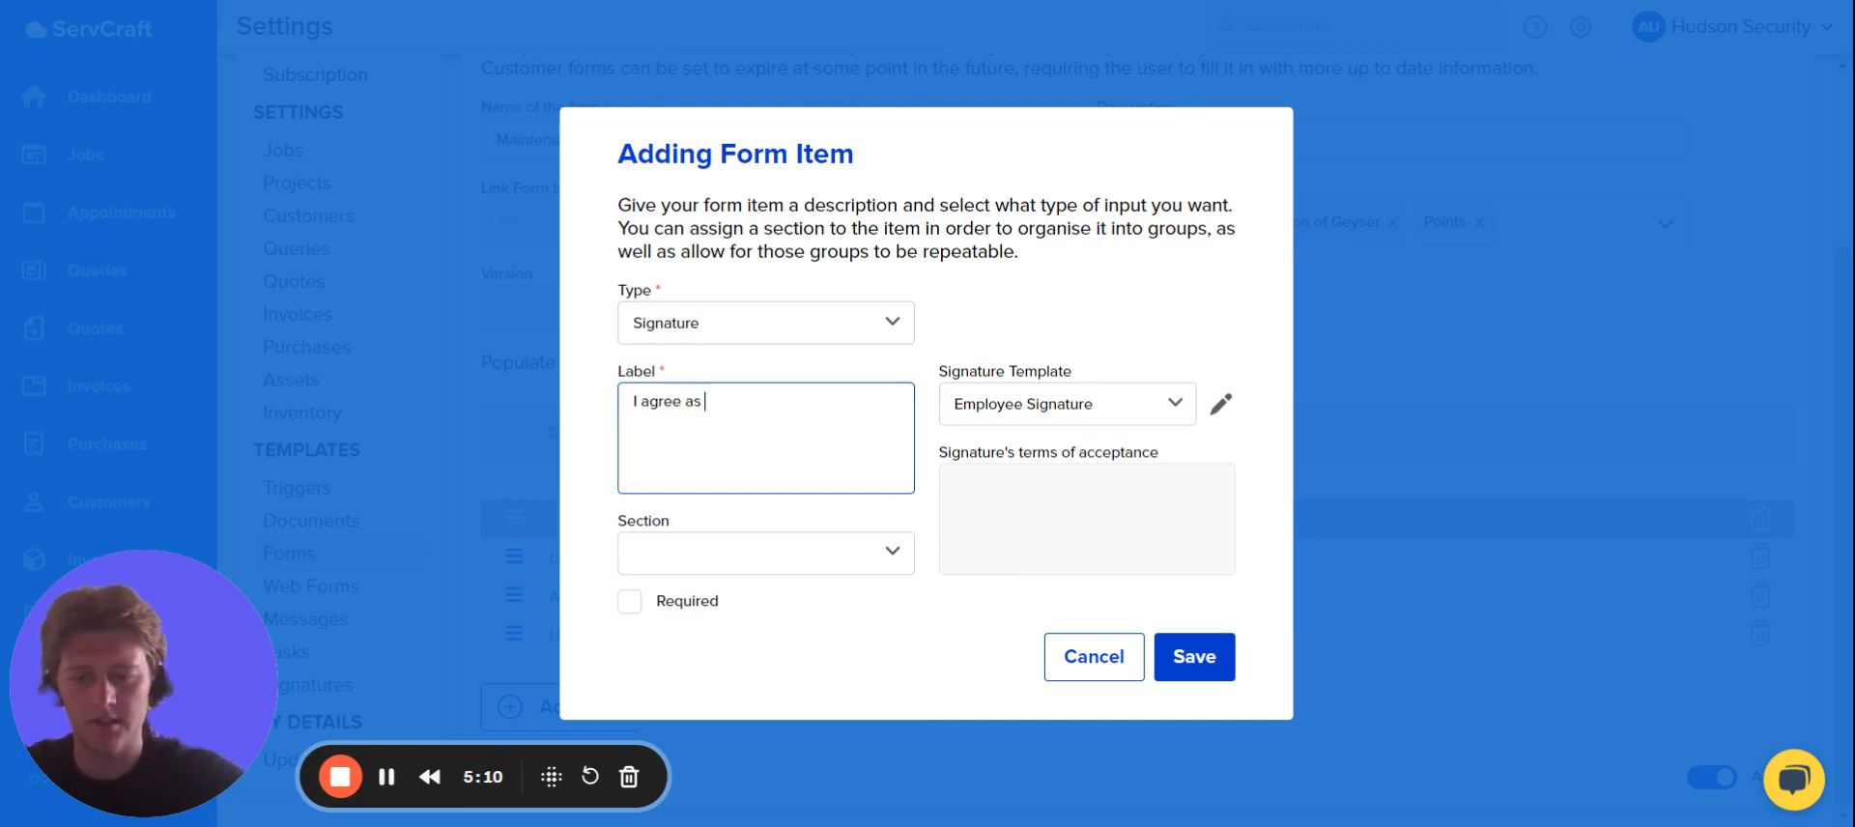
{"action": "type", "text": " the tech"}
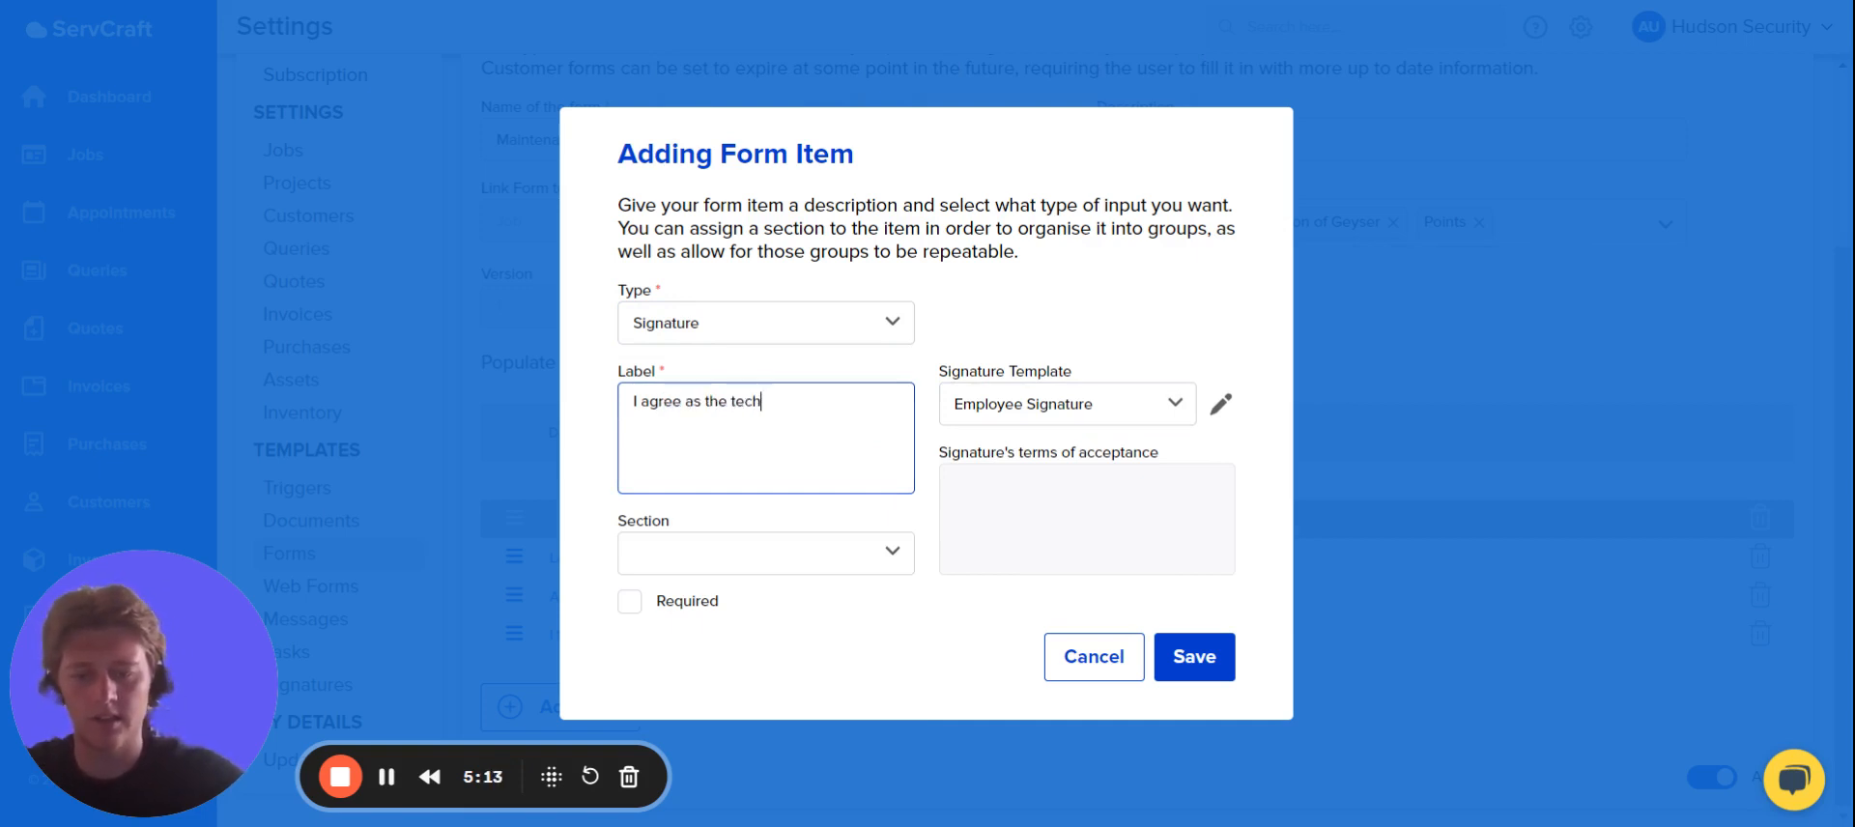
{"action": "type", "text": "nician out"}
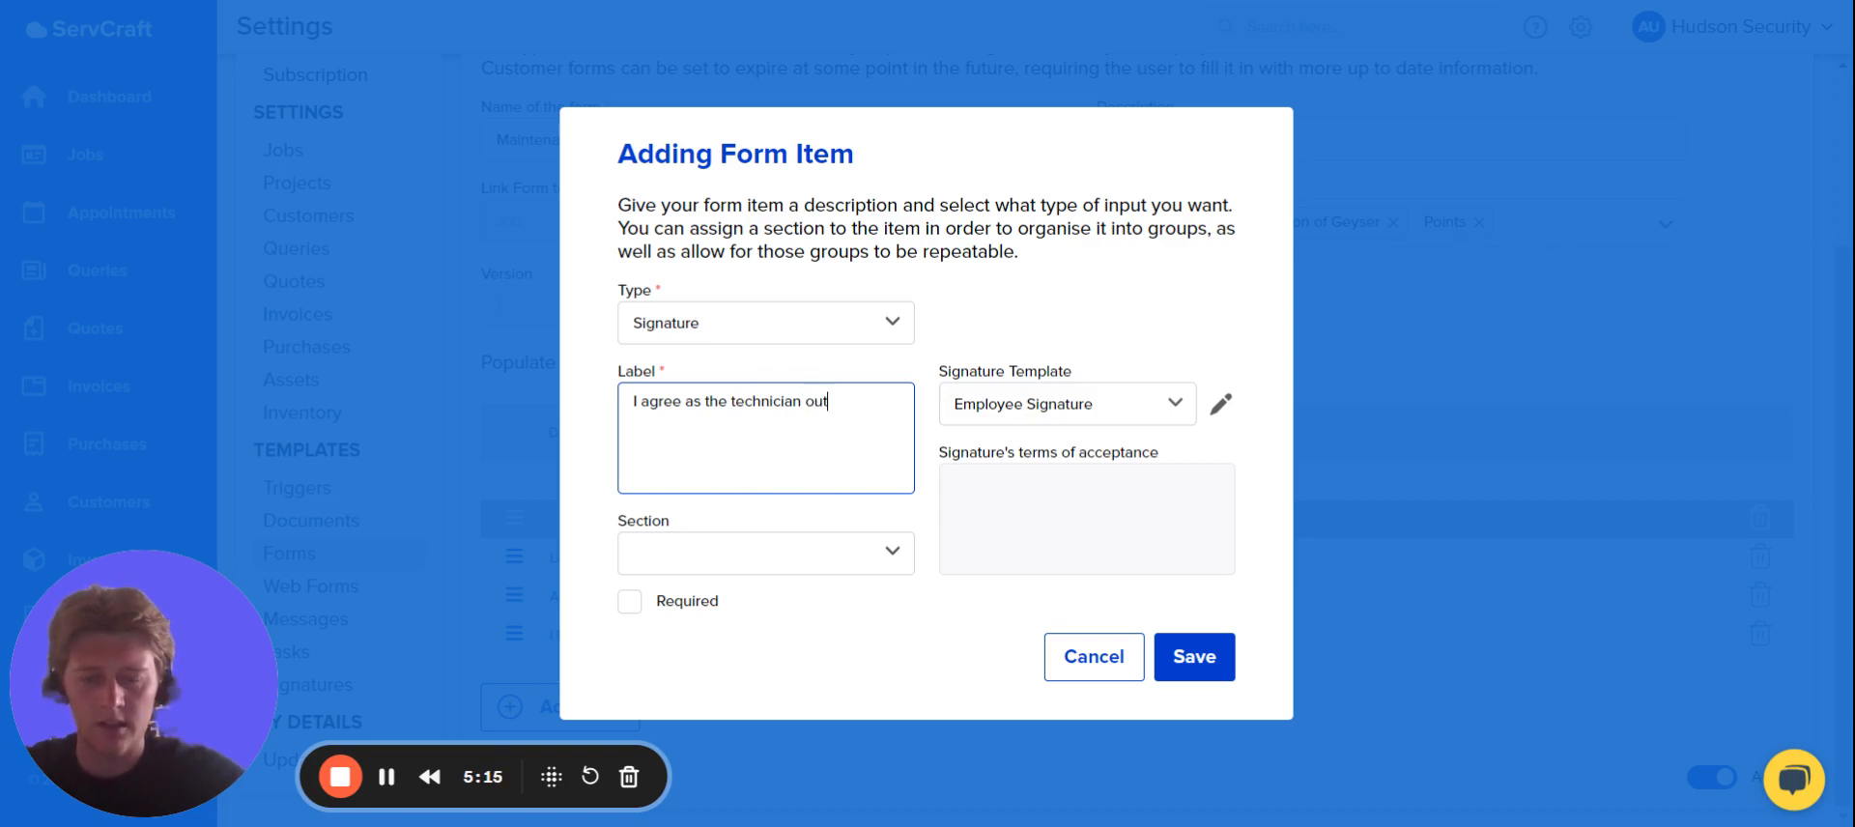
{"action": "type", "text": " on site "}
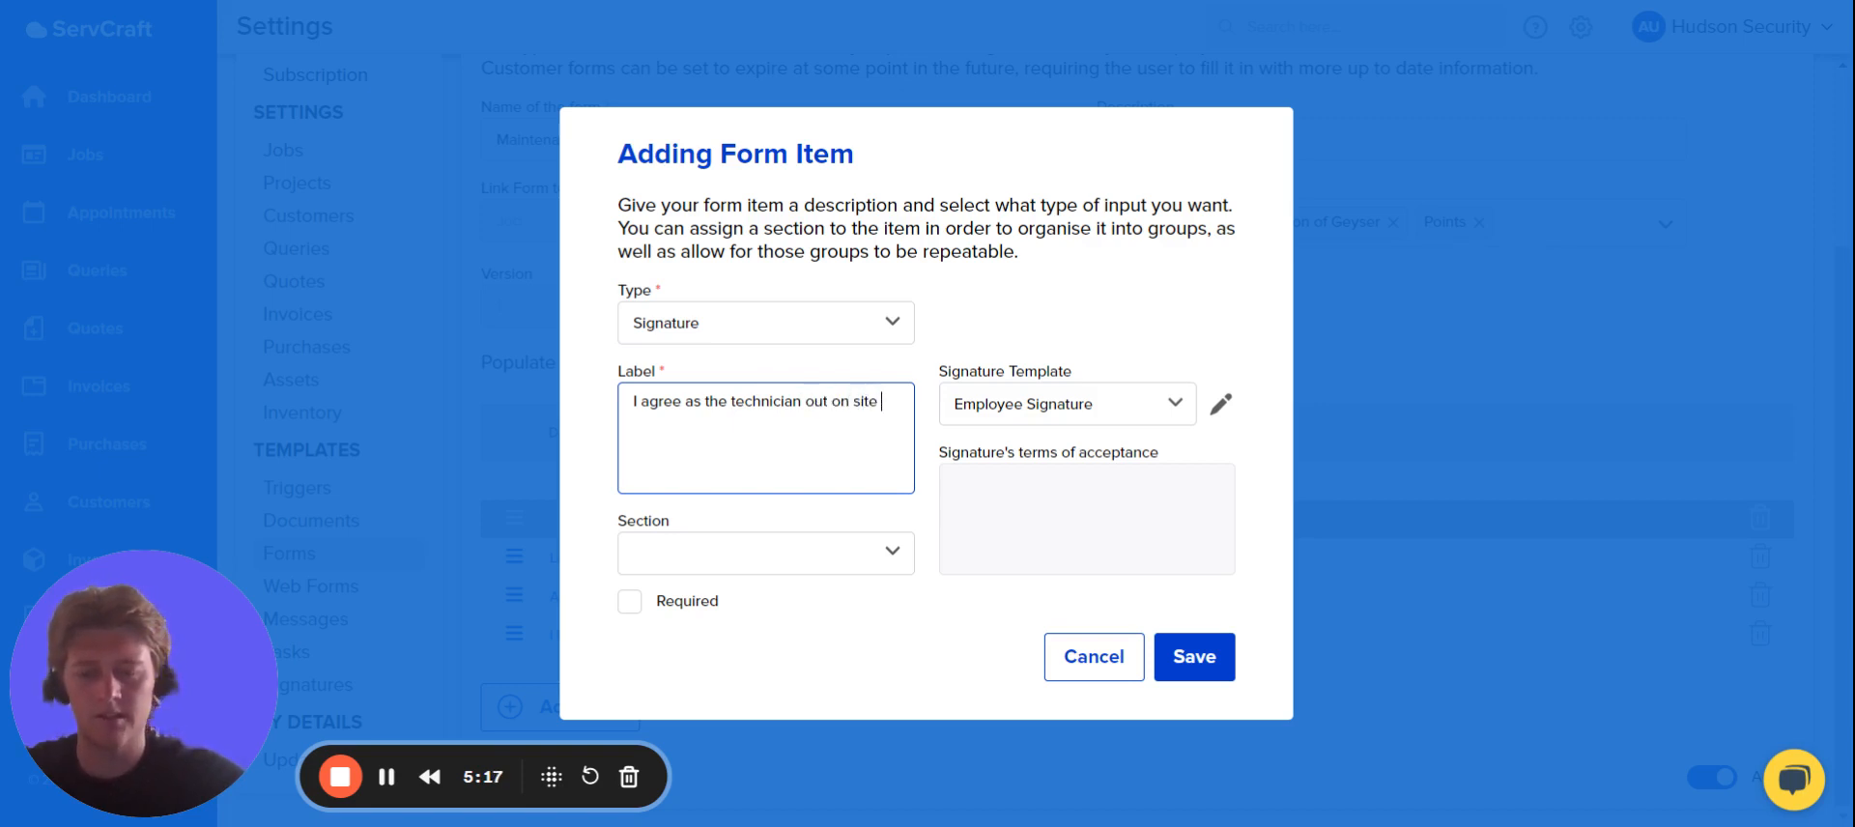
{"action": "type", "text": "that the abov"}
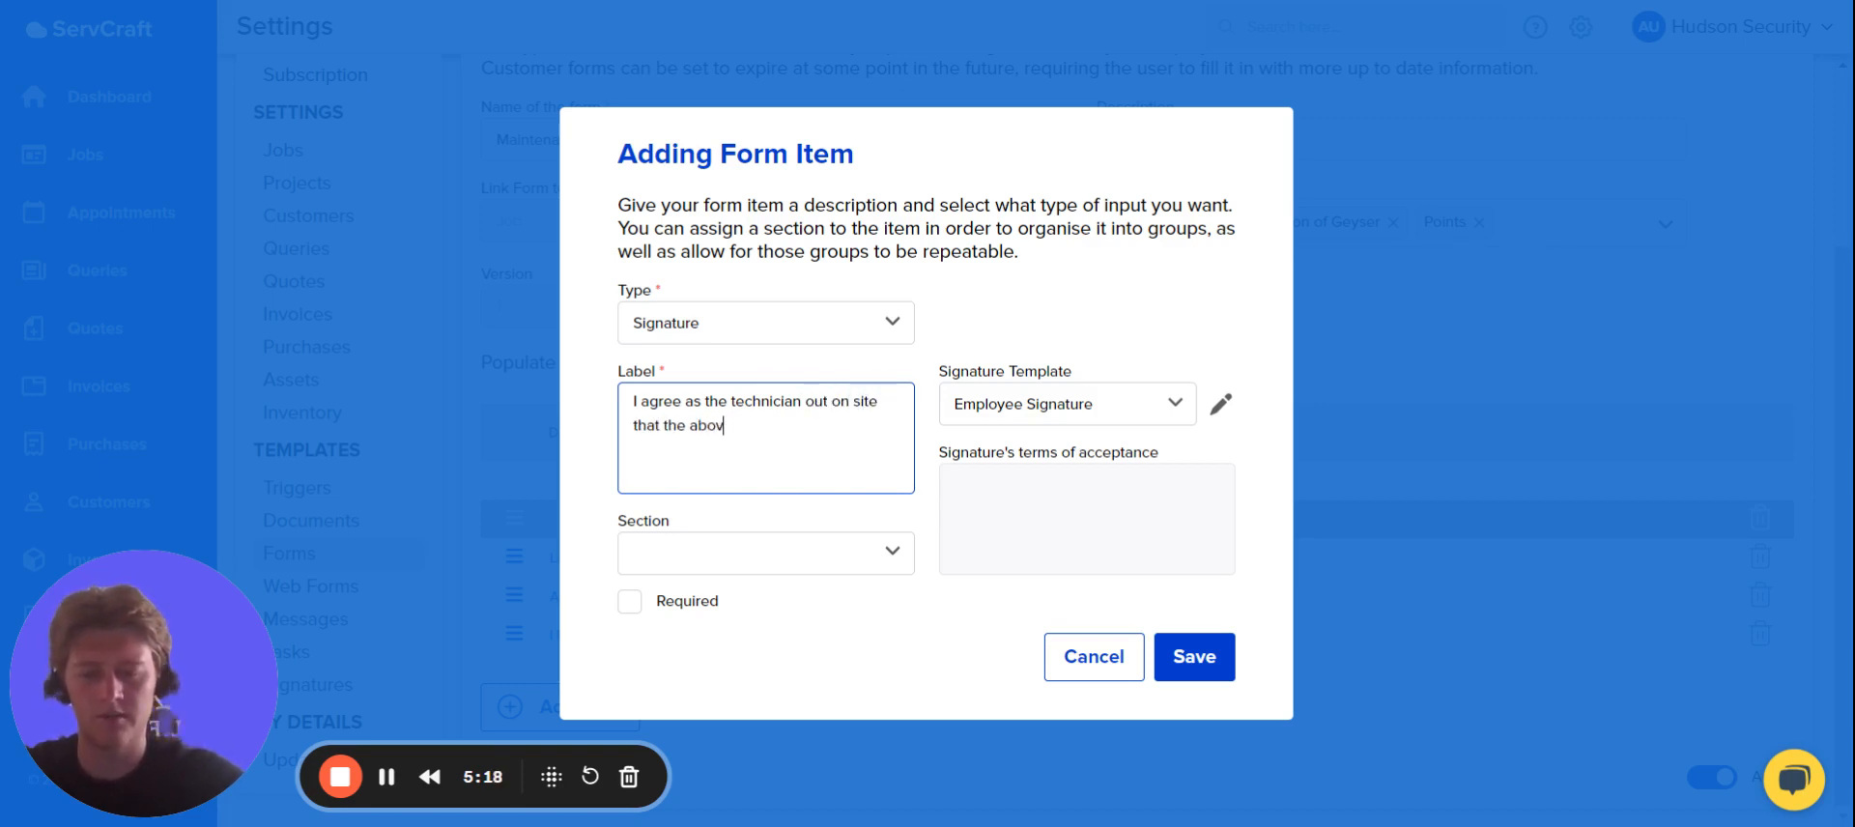
{"action": "type", "text": "e i"}
{"action": "key", "text": "BackSpace"}
{"action": "key", "text": "BackSpace"}
{"action": "key", "text": "BackSpace"}
{"action": "key", "text": "BackSpace"}
{"action": "type", "text": "ve "}
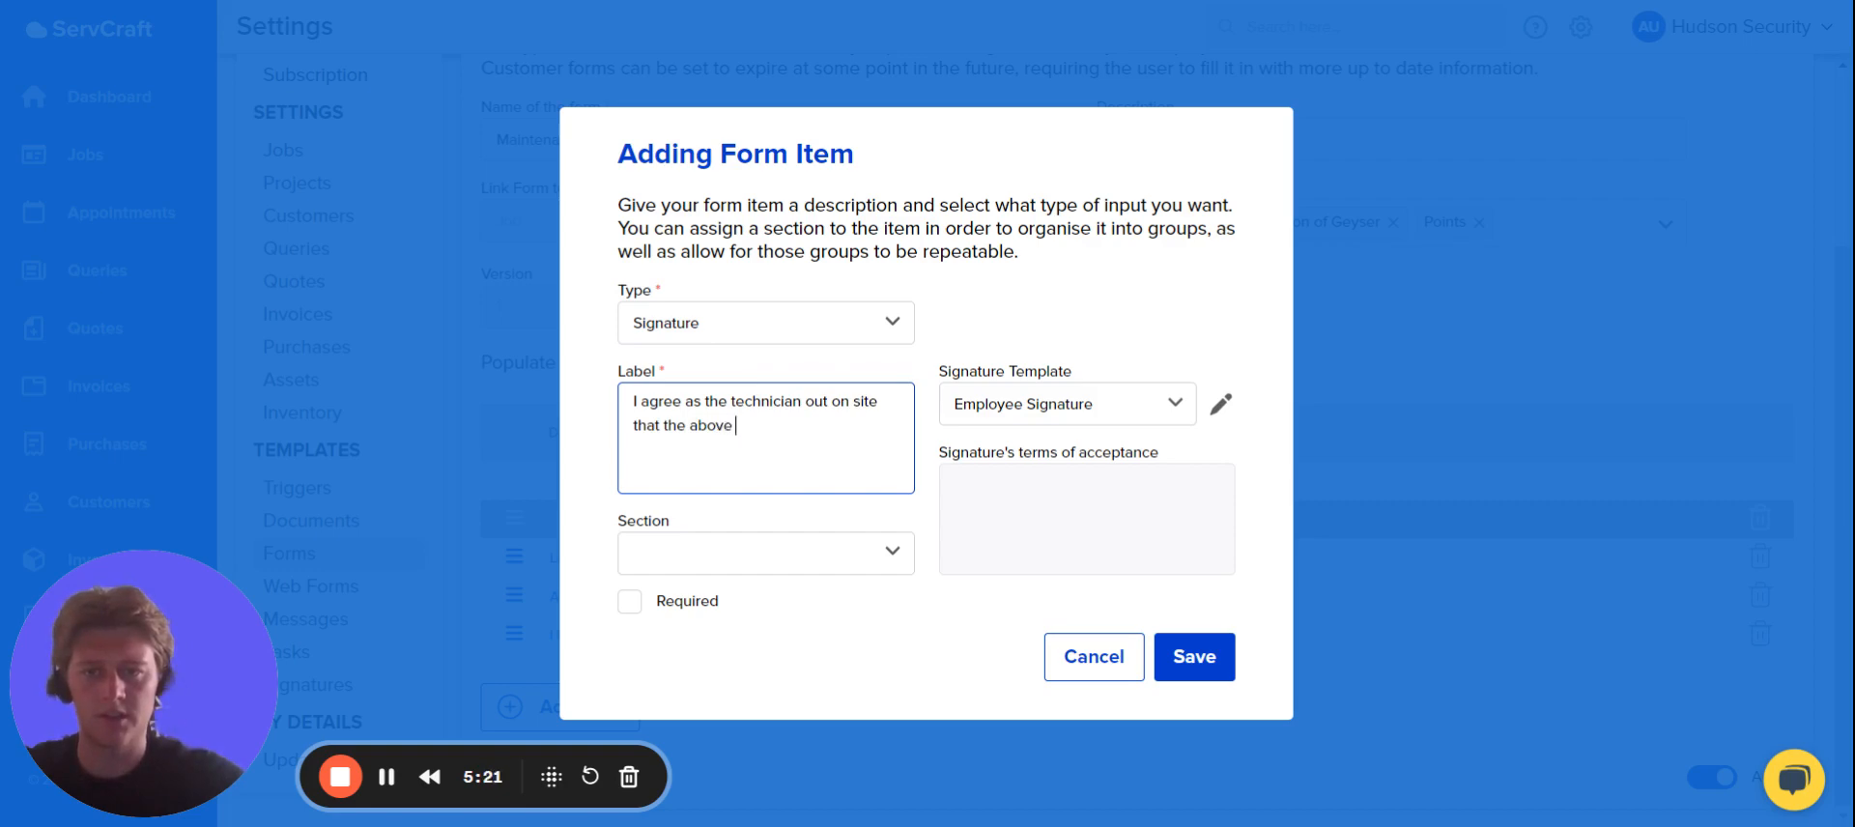
{"action": "type", "text": "is correct"}
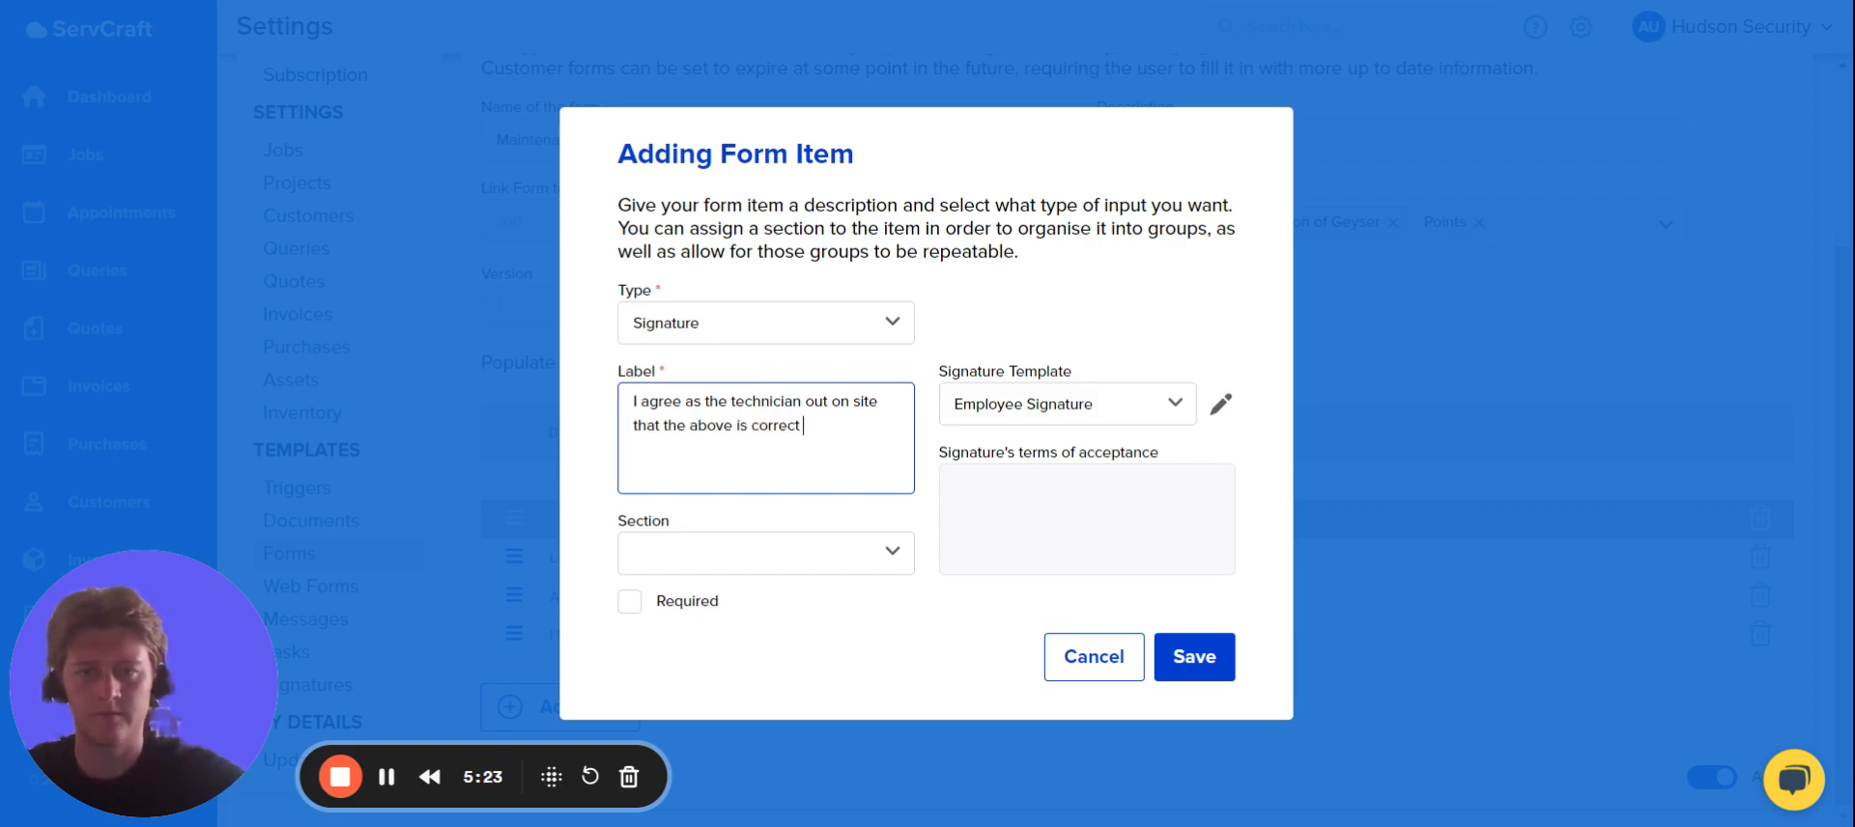
{"action": "left_click", "coordinate": [1174, 657]}
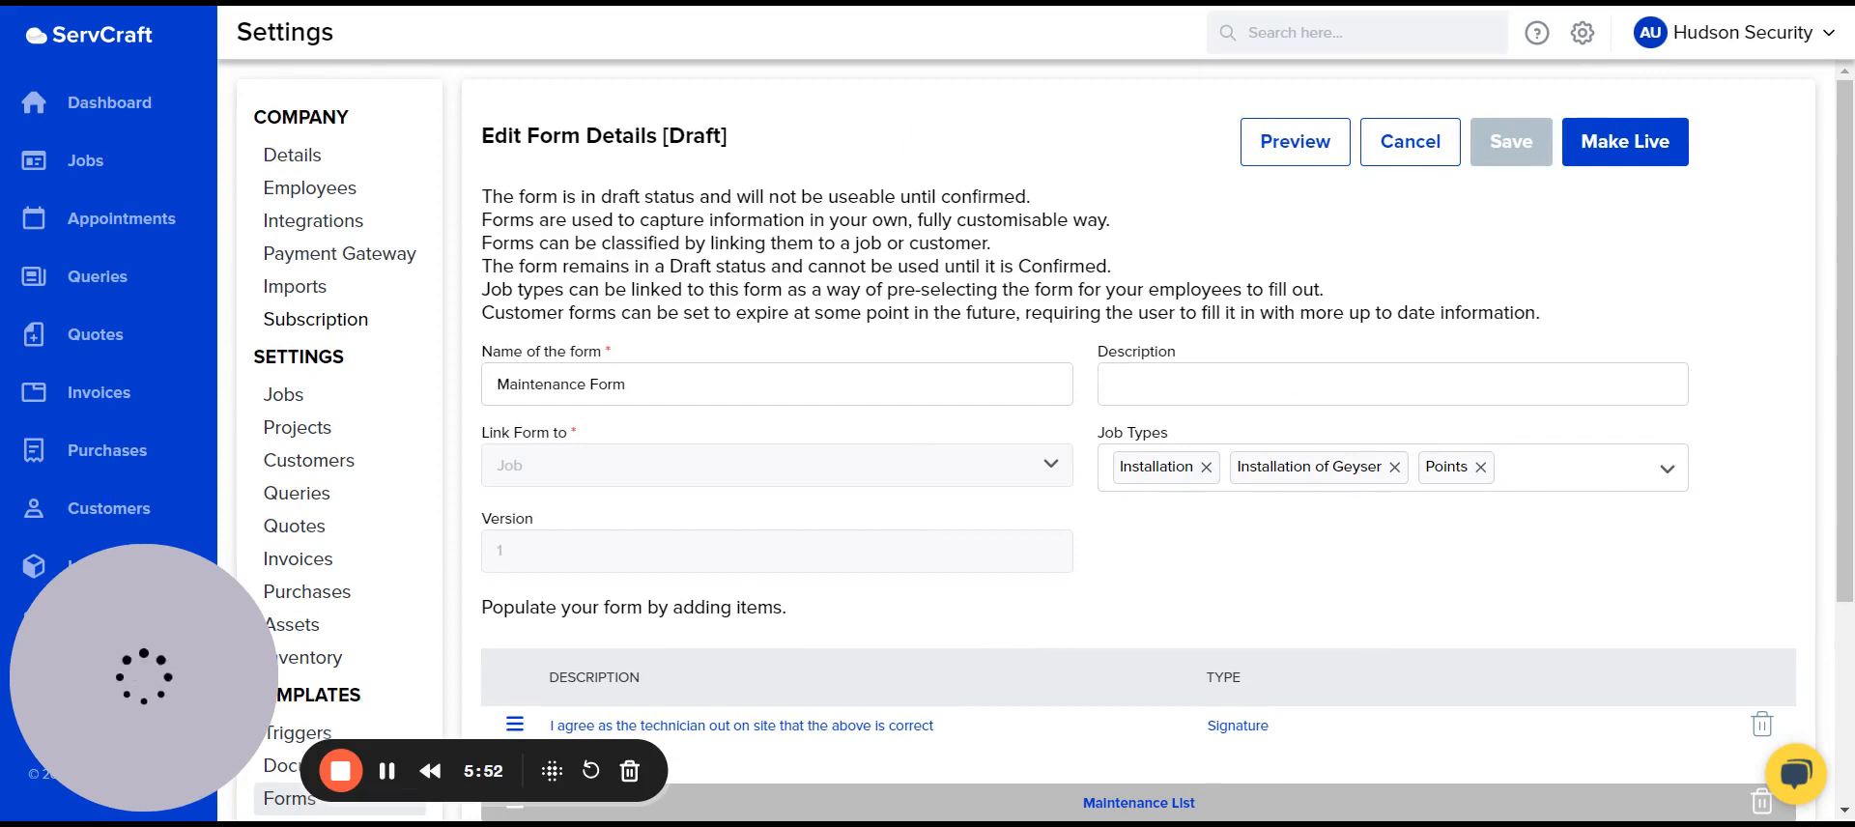
Make the draft Maintenance Form live and confirm the change.
{"action": "left_click", "coordinate": [1661, 153]}
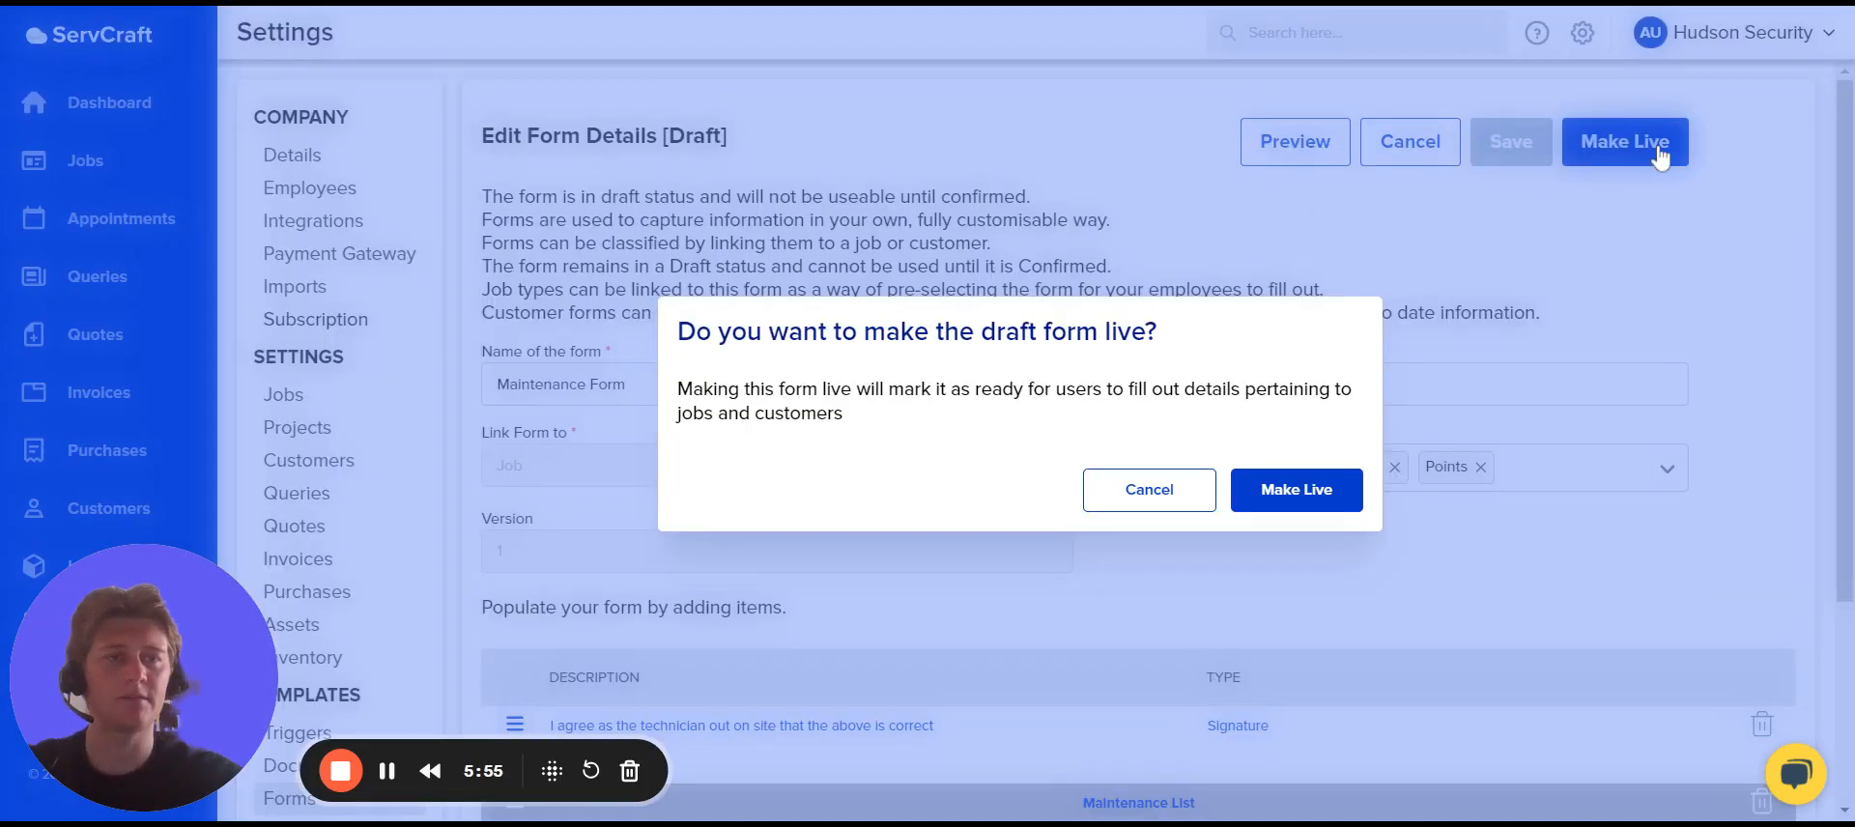
{"action": "left_click", "coordinate": [1288, 498]}
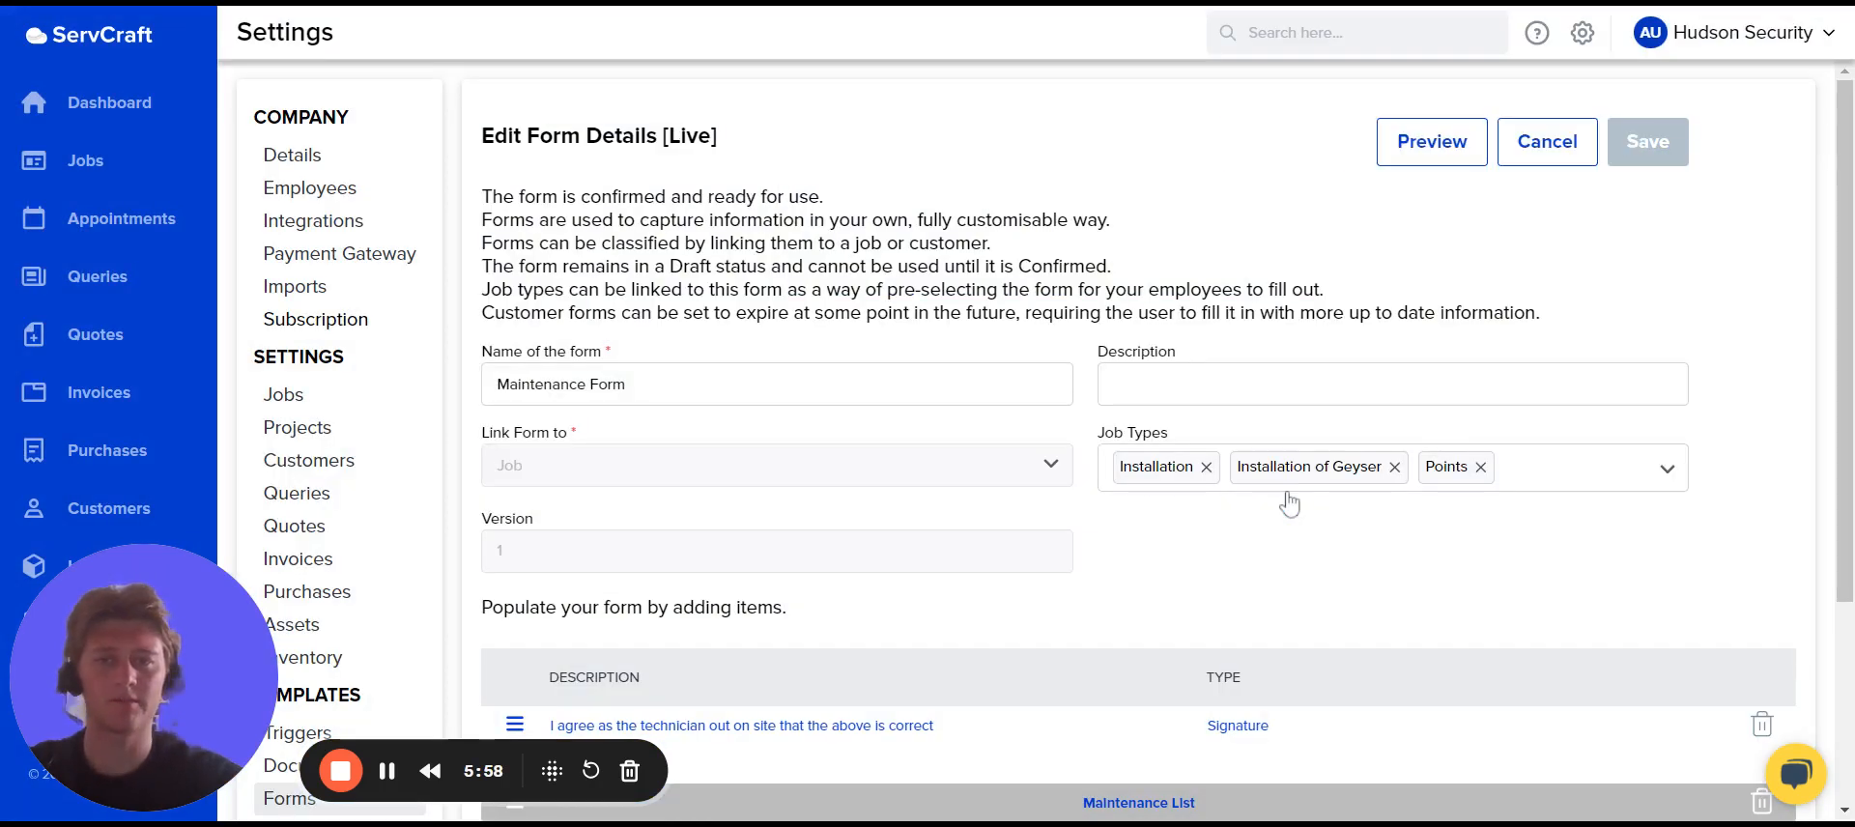